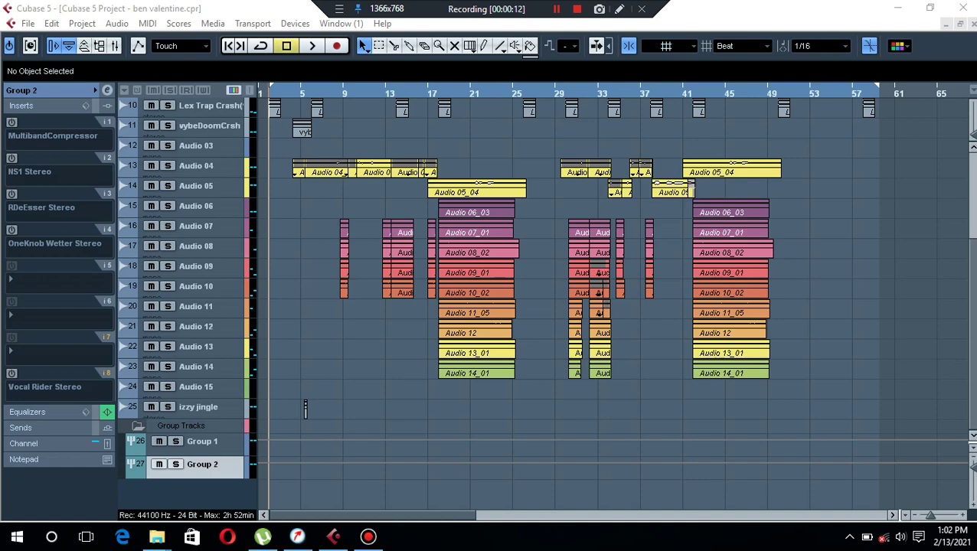
Loop the section from bar 18 to bar 26 around the instrument parts and play it from the start of the loop.
scroll(304, 408, "up", 5)
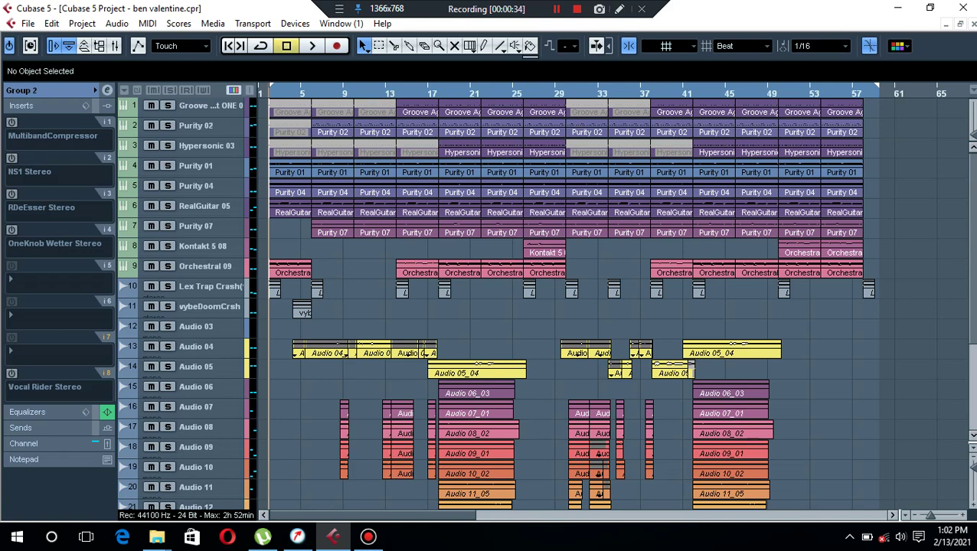
left_click_drag(456, 238, 494, 108)
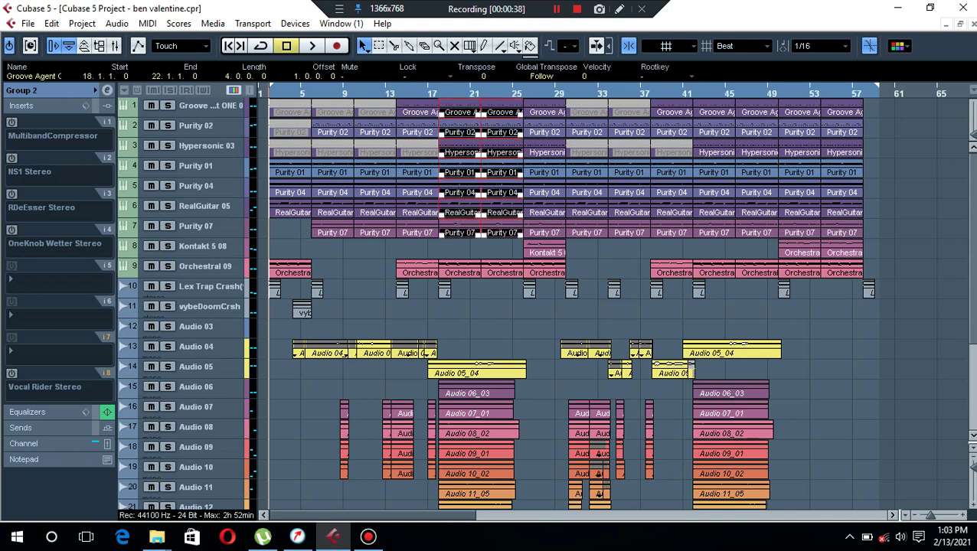
key("p")
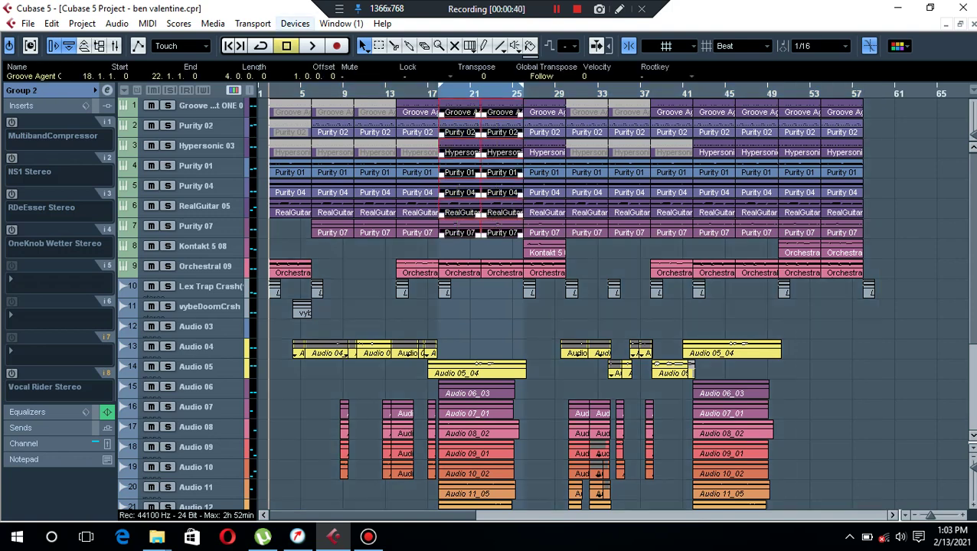
key("KP_Divide")
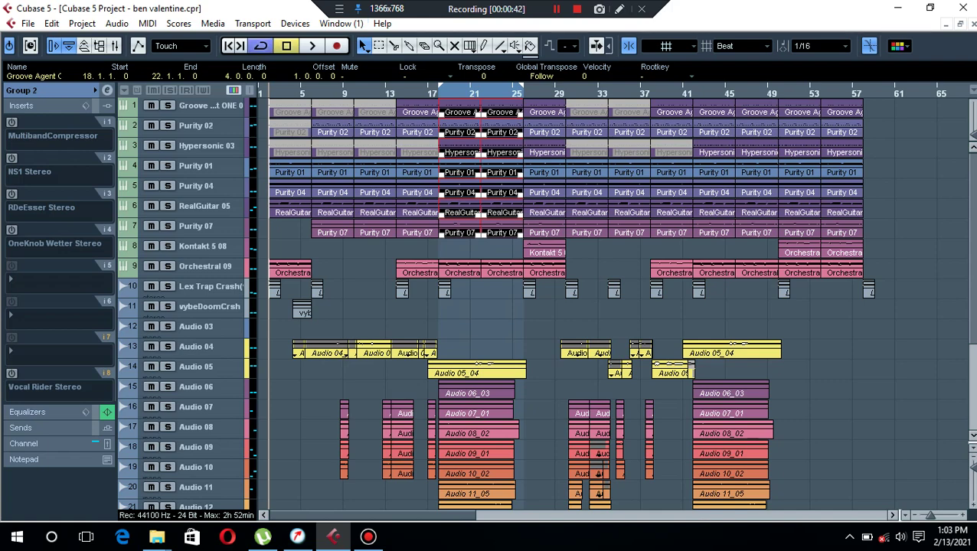
key("ctrl+shift+a")
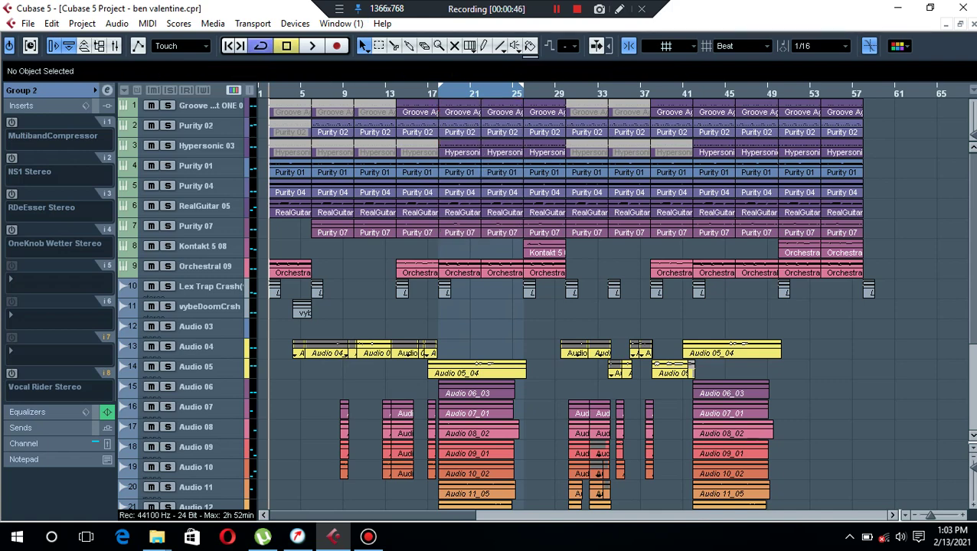
key("KP_1")
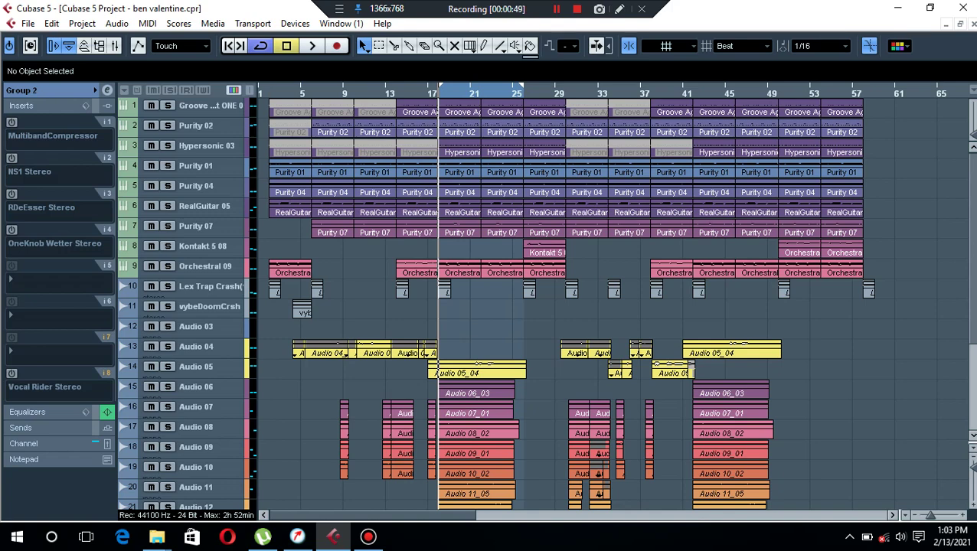
key("space")
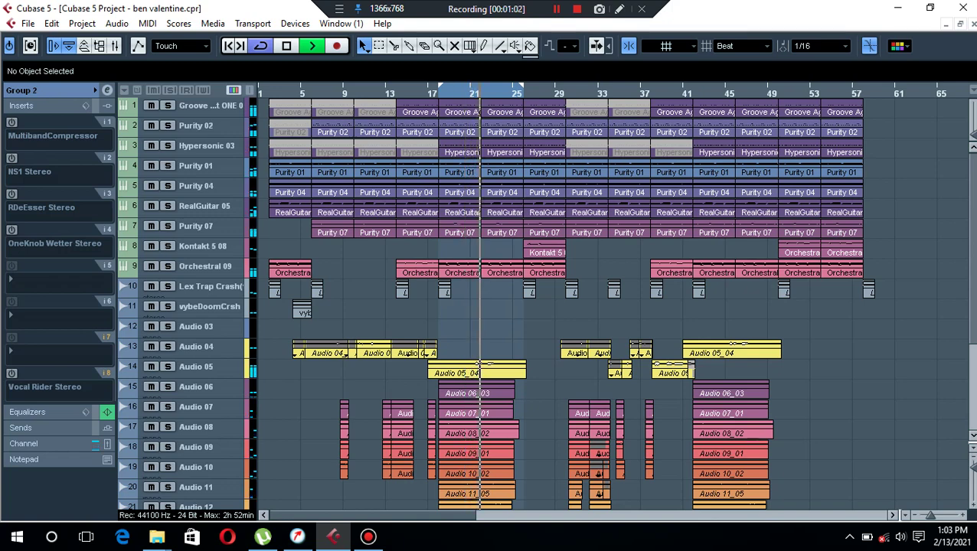
key("space")
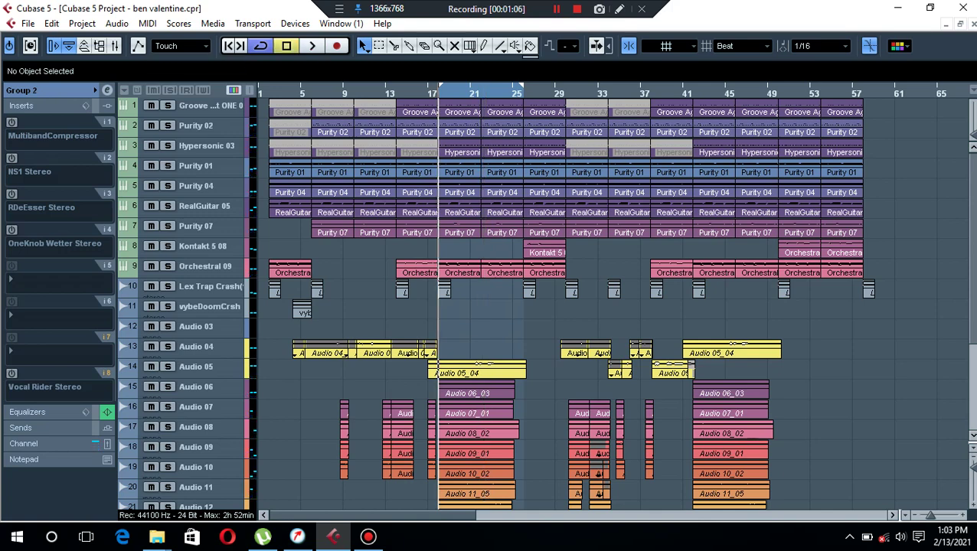
Load the UV22HR mastering plug-in in insert 2 of the Stereo Out channel and close its editor.
left_click(138, 46)
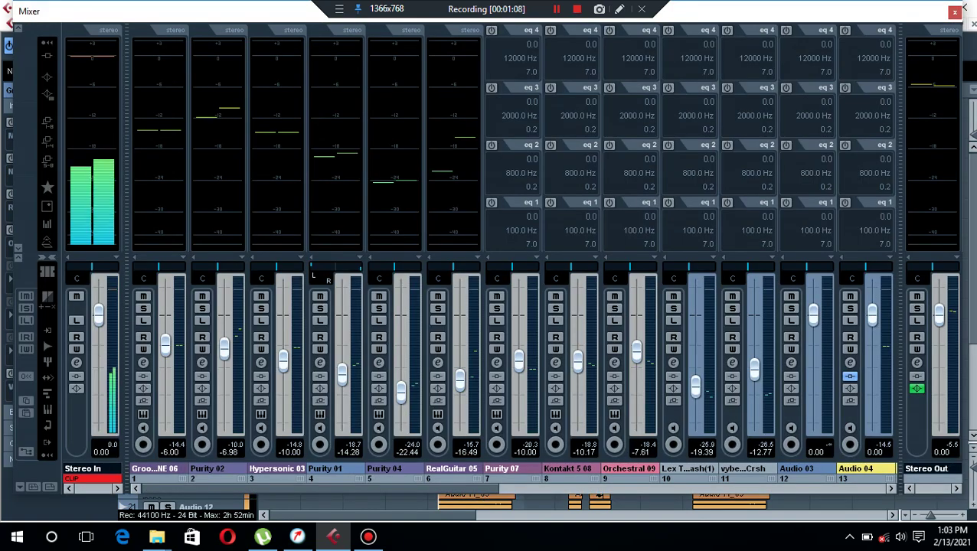
left_click(916, 362)
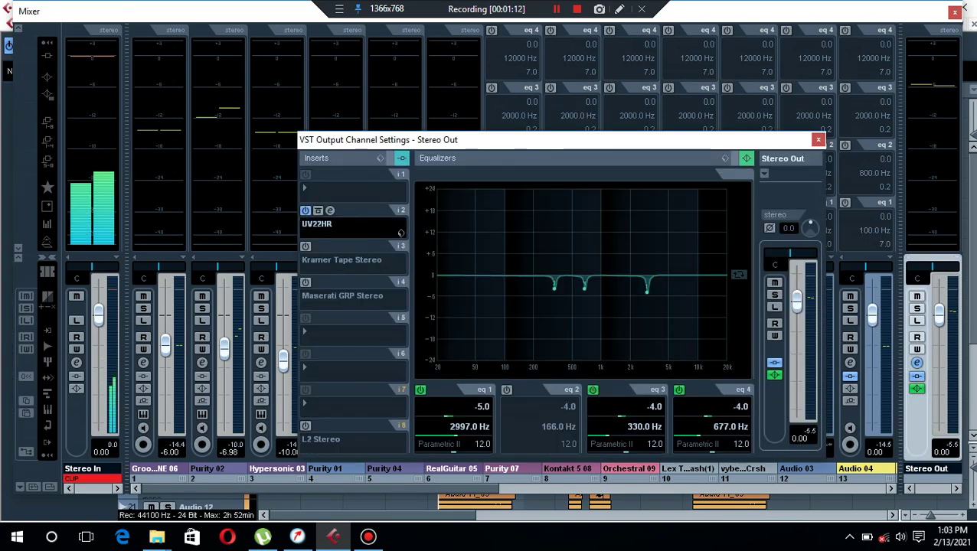
left_click(330, 209)
left_click(316, 224)
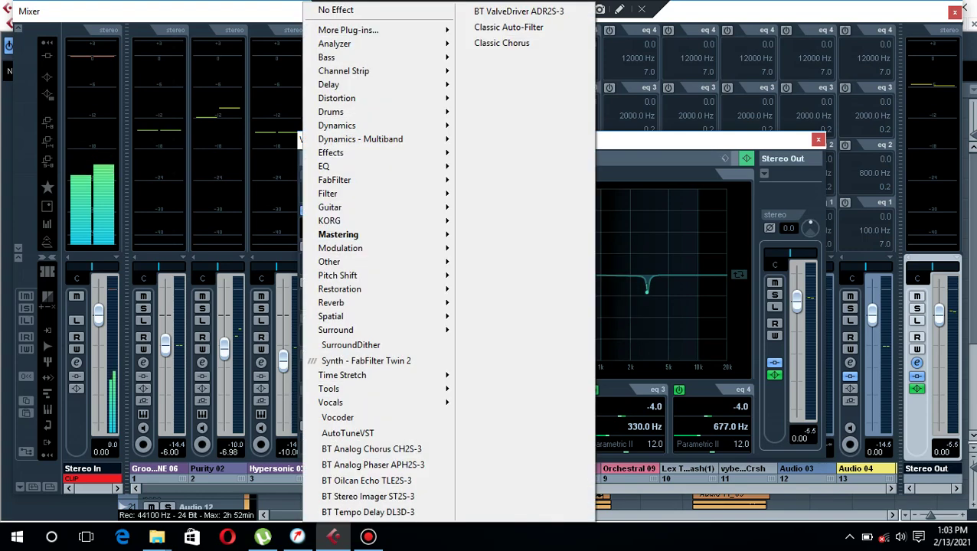
mouse_move(329, 220)
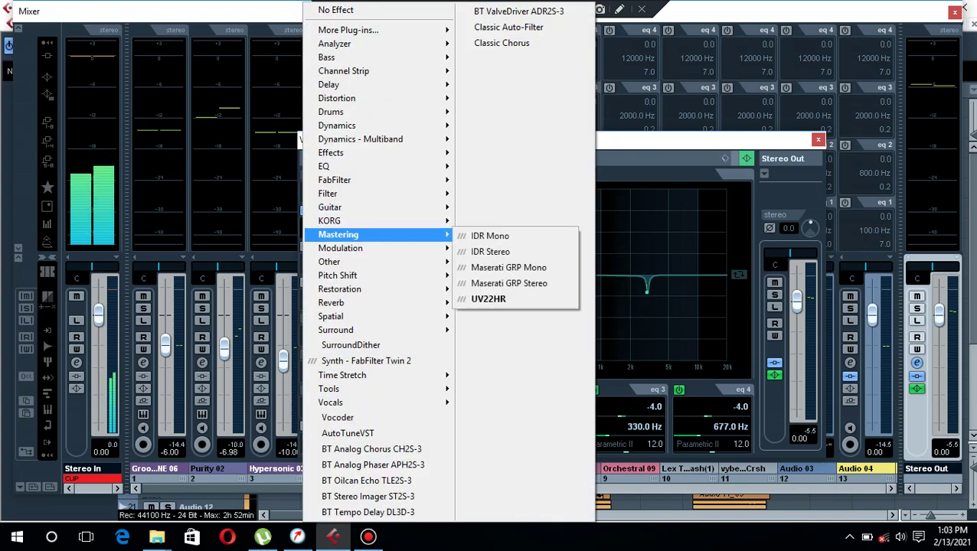
left_click(488, 299)
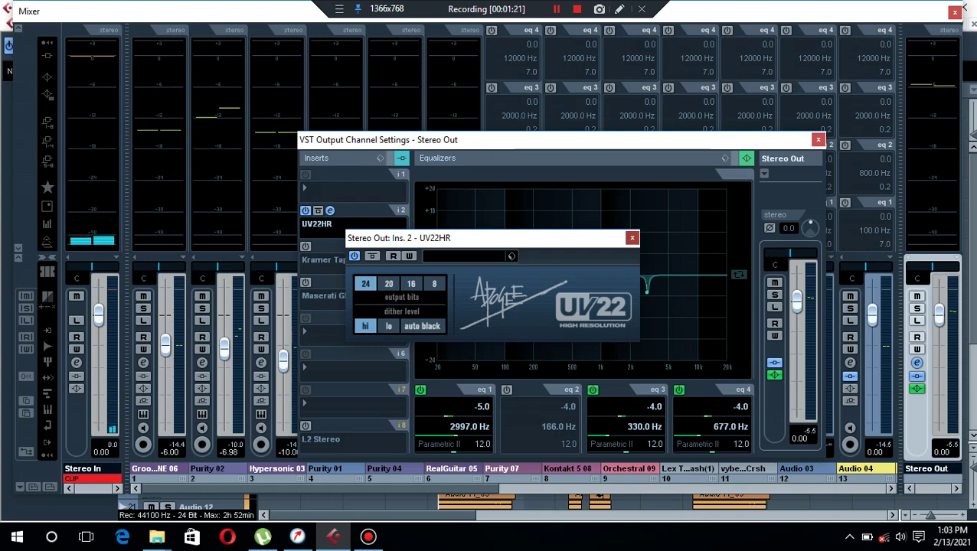
left_click(631, 237)
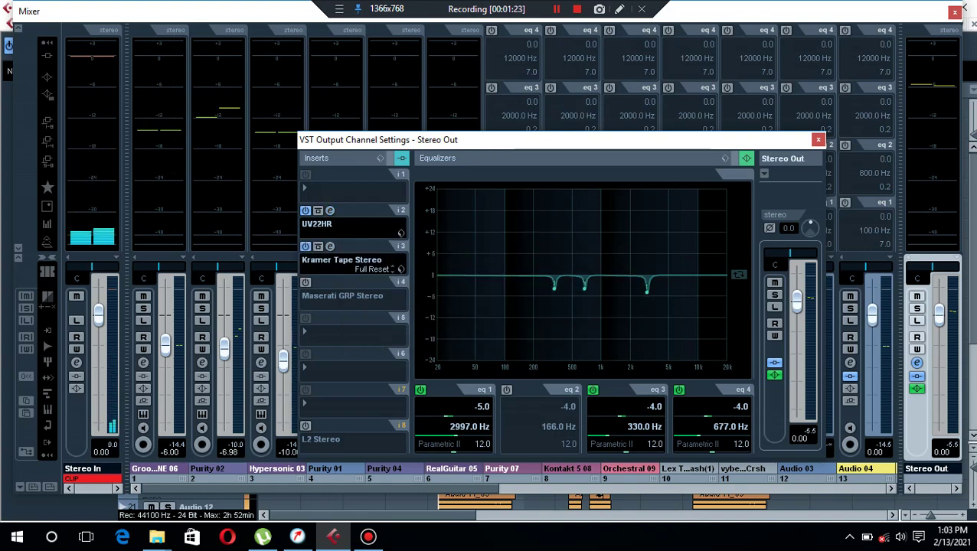
Activate insert 3 of Stereo Out and reload it with the Kramer Tape Stereo distortion plug-in.
left_click(341, 259)
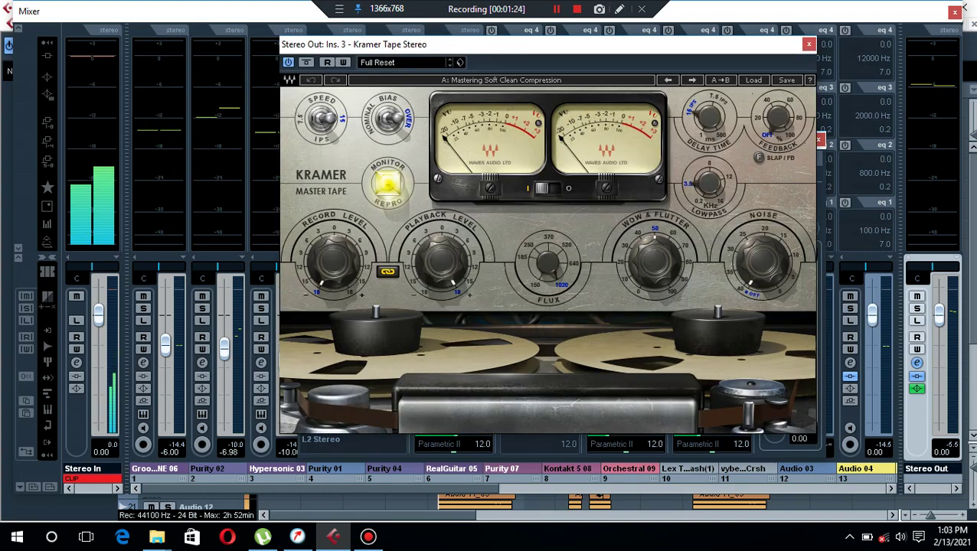
key("Escape")
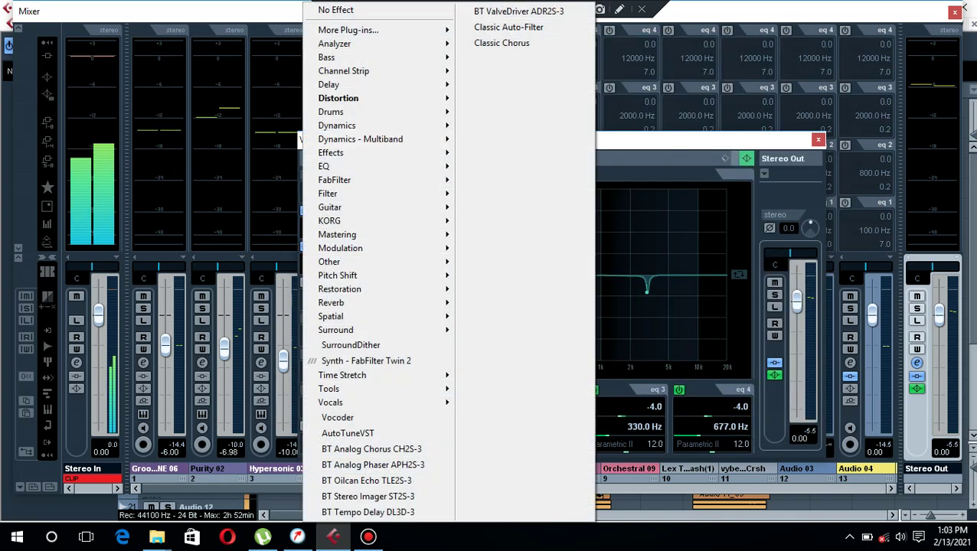
left_click(352, 334)
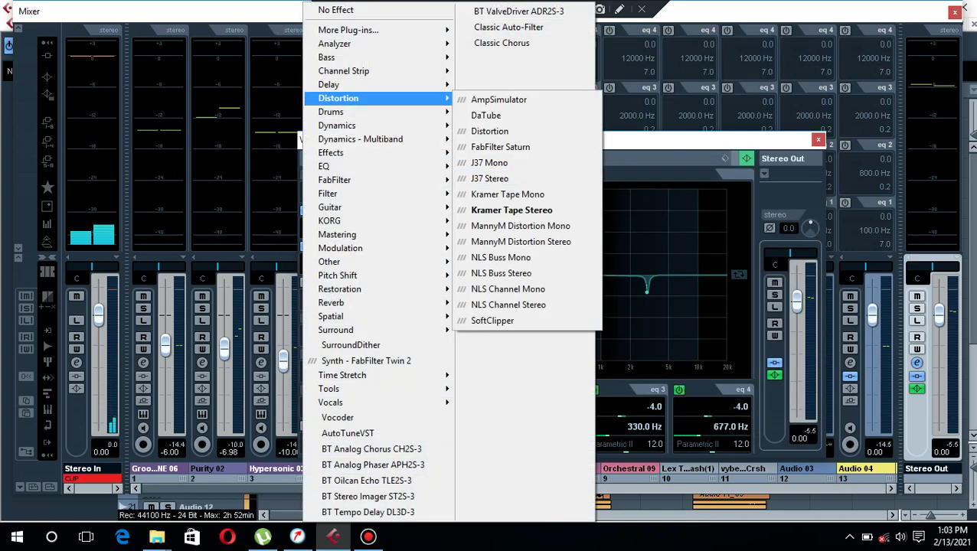
left_click(511, 210)
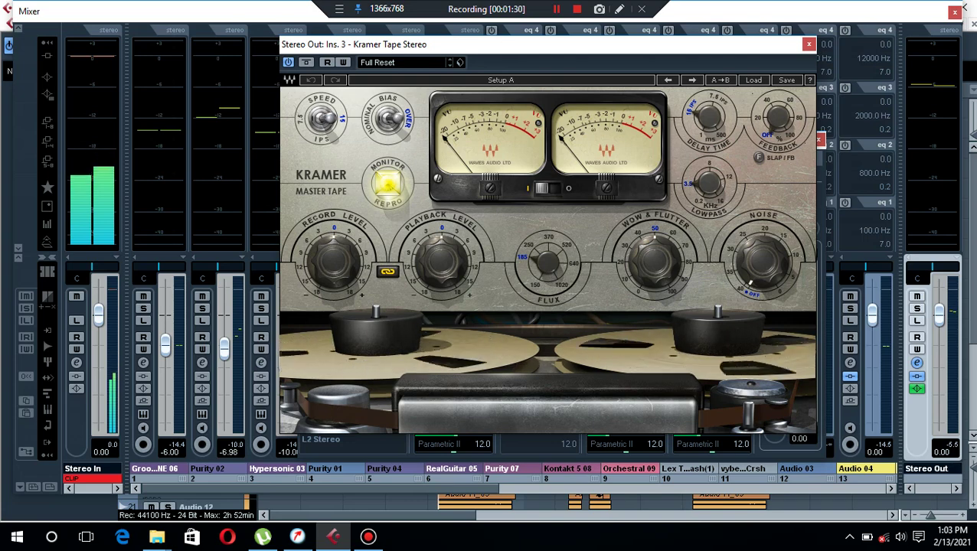
Load the Mastering Soft Clean Compression preset in the Kramer Tape Stereo plug-in.
left_click(405, 62)
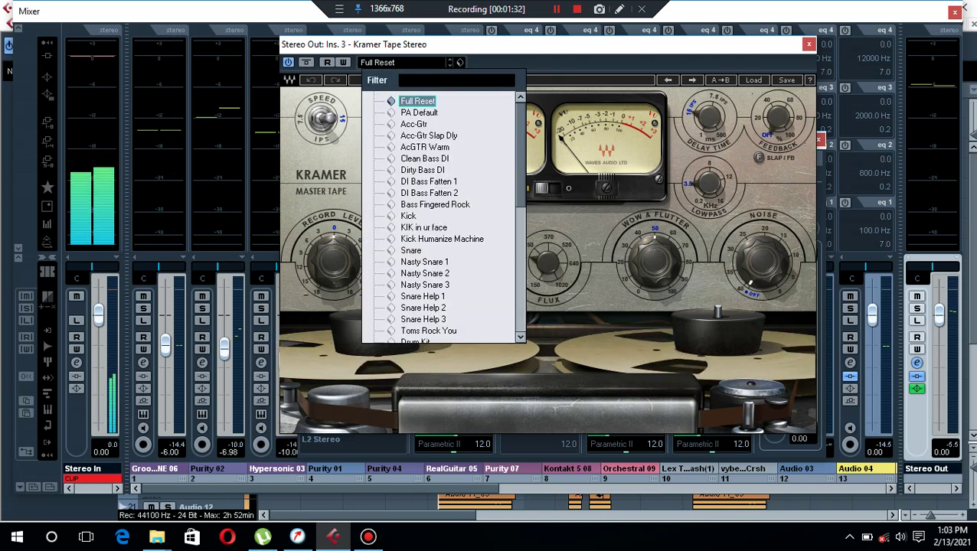
scroll(444, 214, "down", 8)
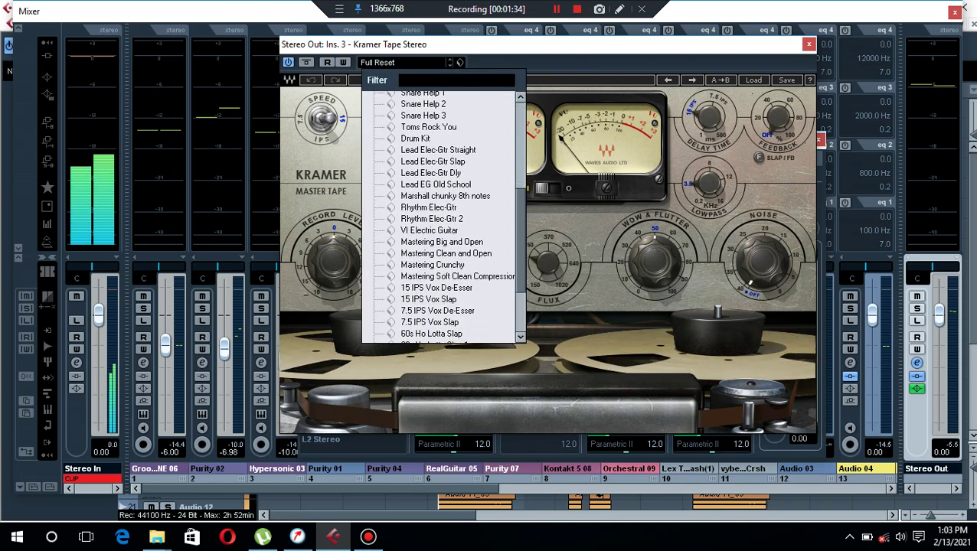
scroll(444, 214, "down", 1)
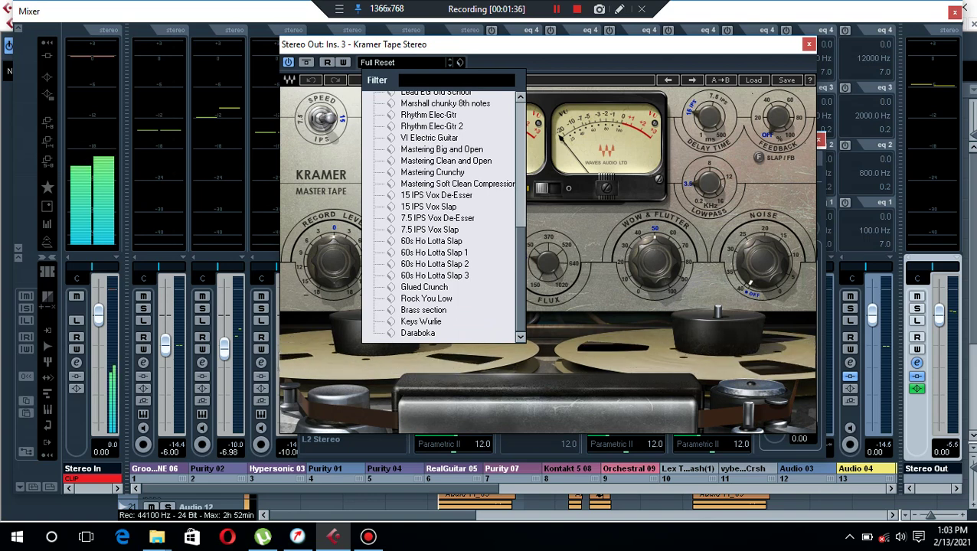
left_click(457, 184)
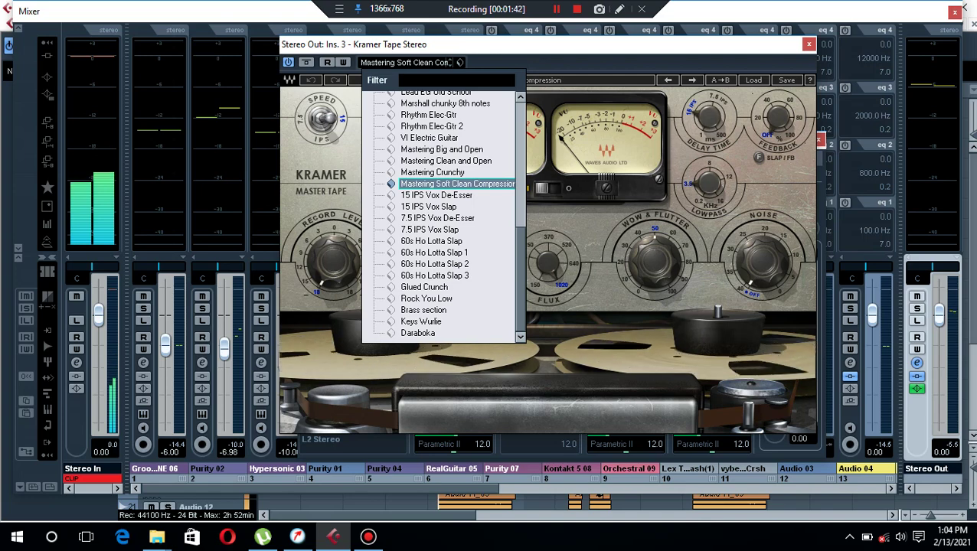
key("Escape")
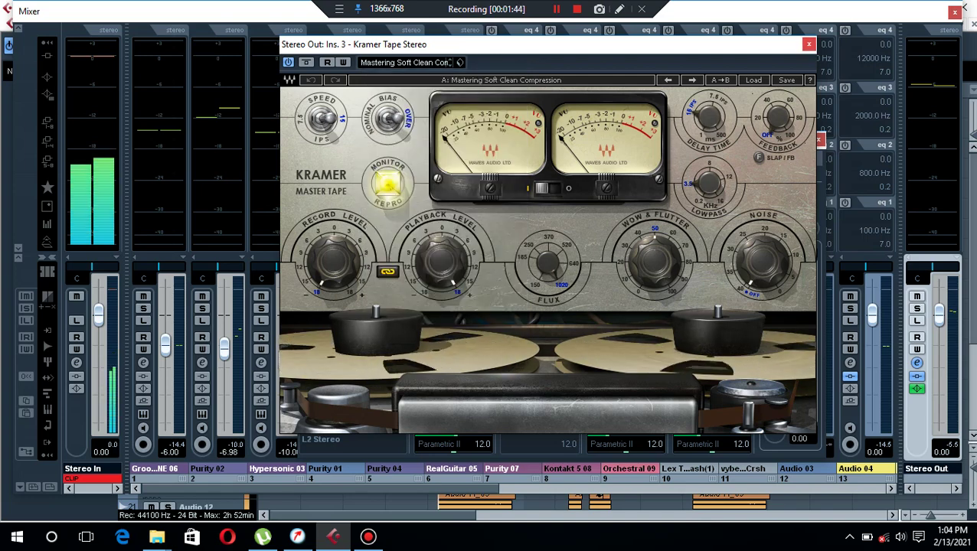
Activate Maserati GRP Stereo in insert 4 of Stereo Out, and close its editor and the channel settings.
key("Escape")
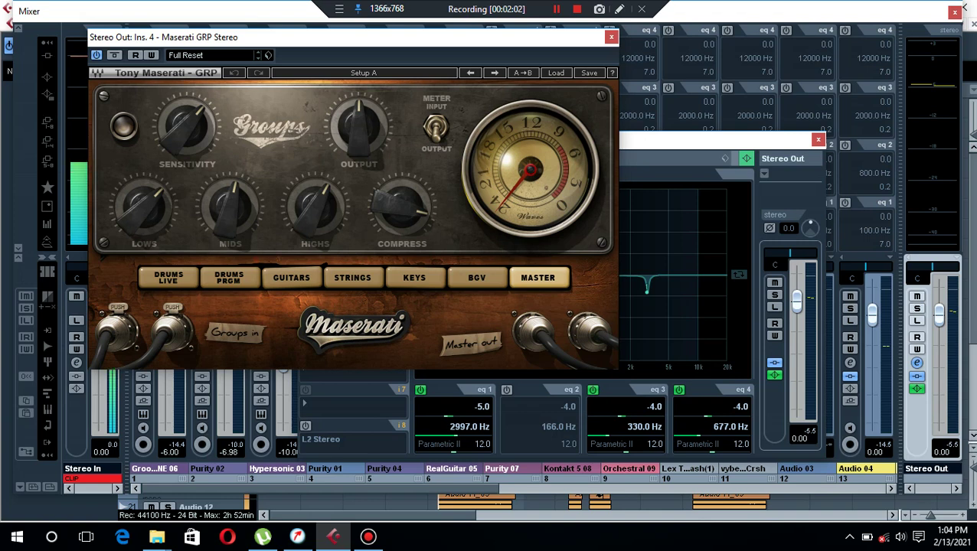
mouse_move(187, 126)
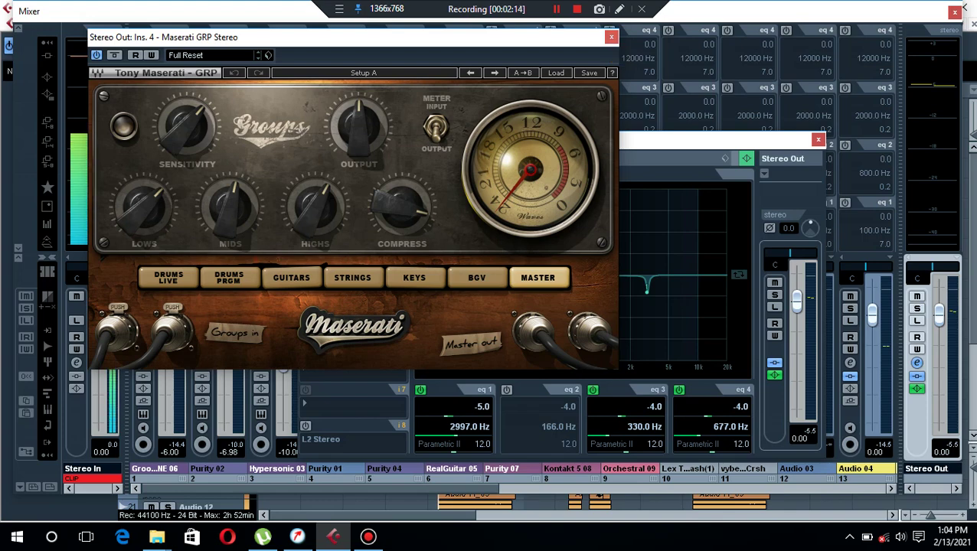
left_click(611, 37)
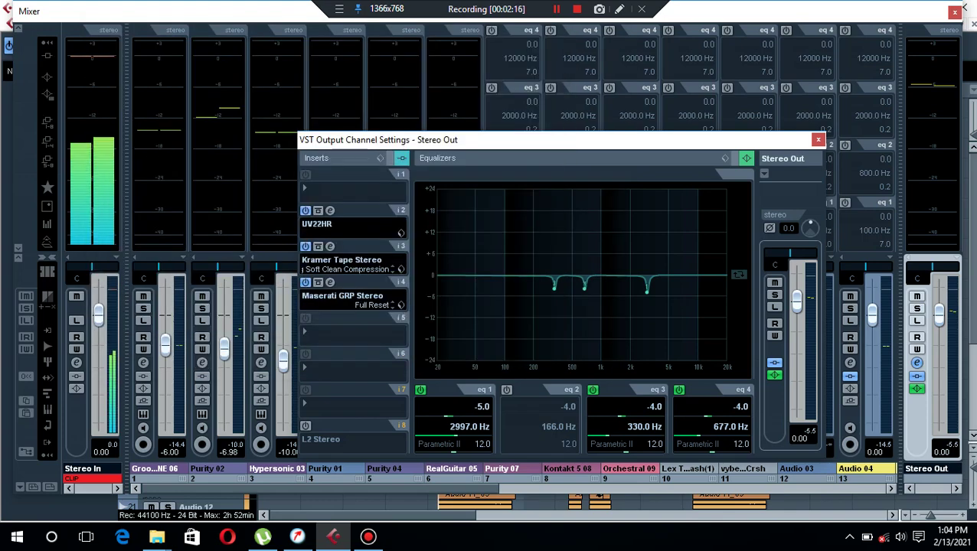
key("Escape")
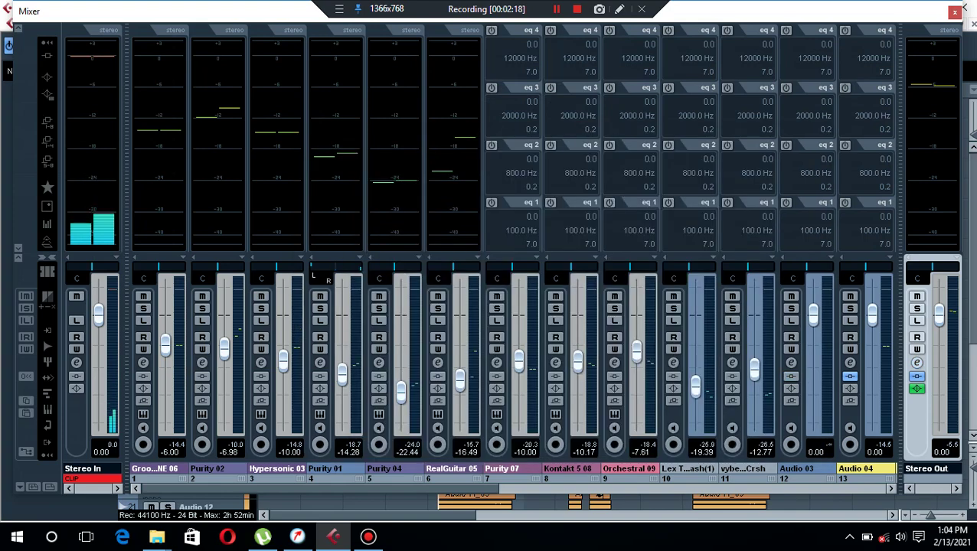
Return to the arrangement and play the looped section to hear it with the Stereo Out inserts active.
left_click(955, 13)
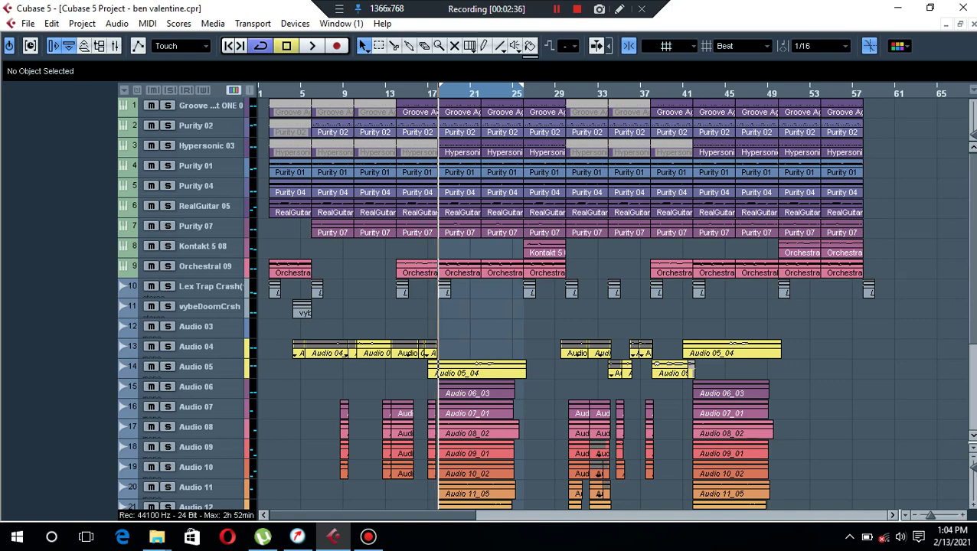
key("space")
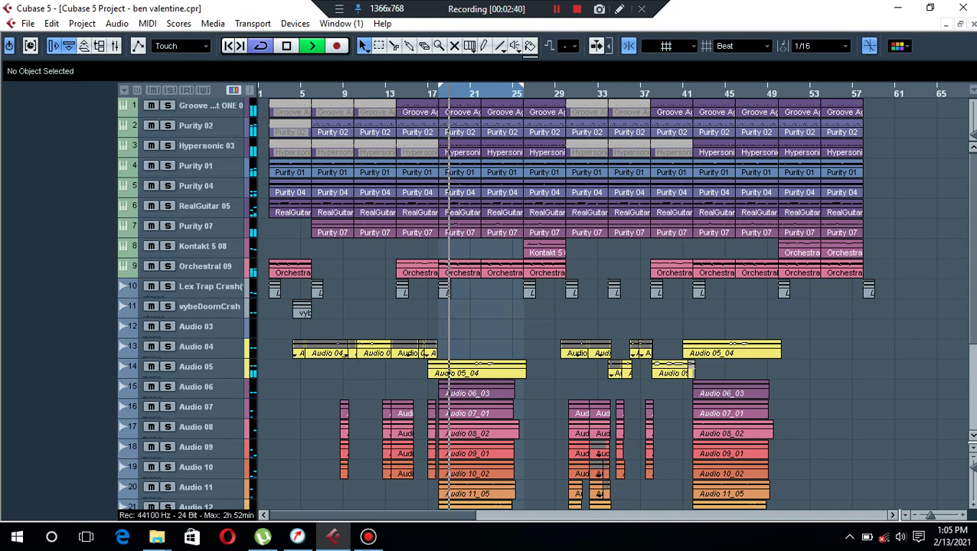
key("space")
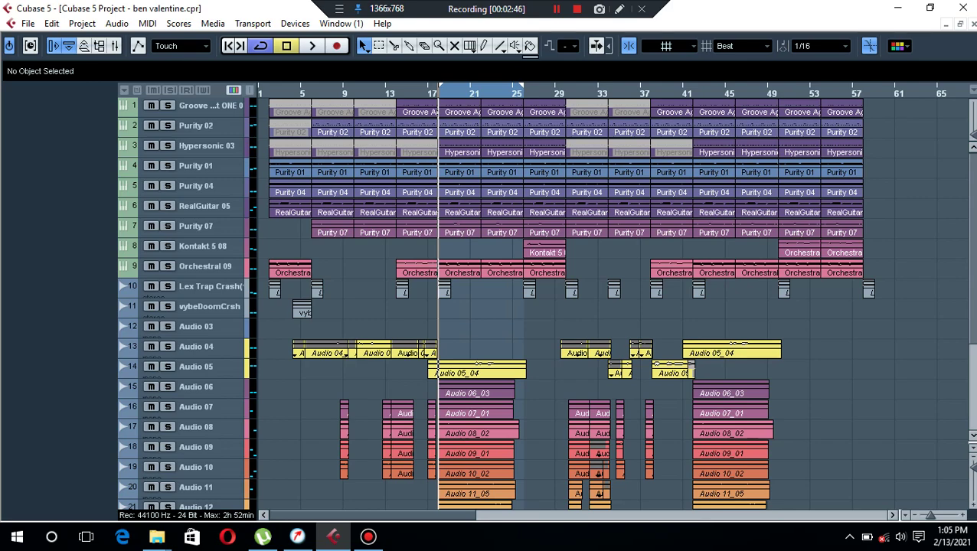
Solo the Group 1 track and play the looped section to hear its vocals in isolation.
scroll(305, 408, "down", 5)
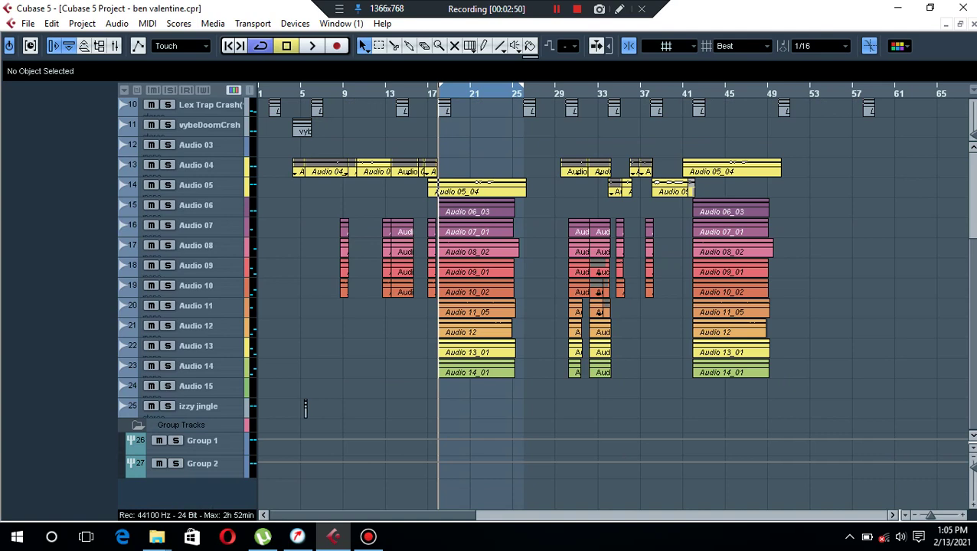
left_click(222, 448)
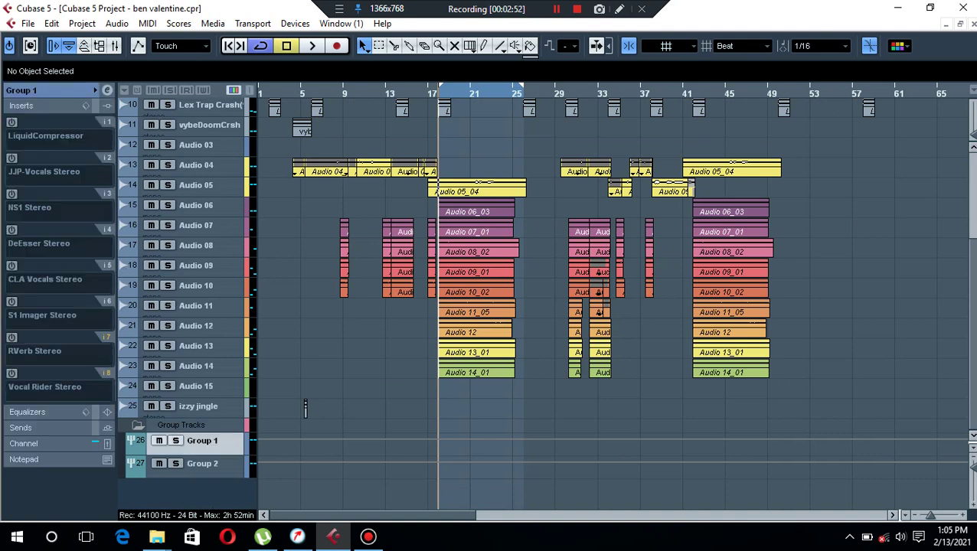
key("s")
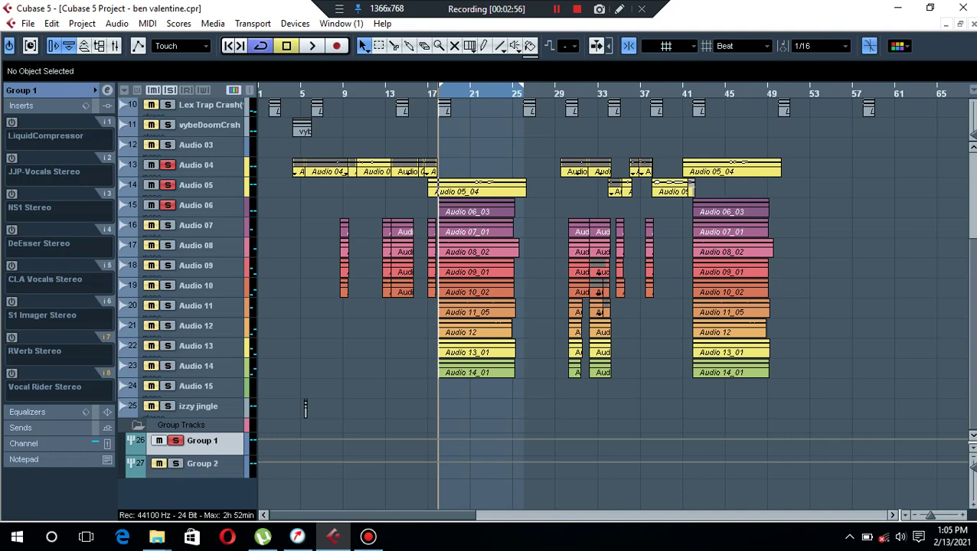
key("space")
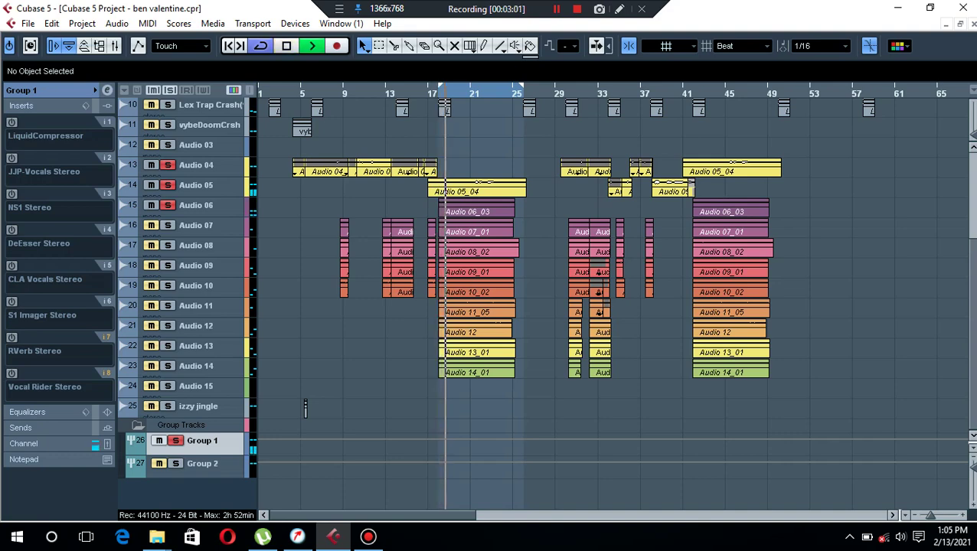
key("space")
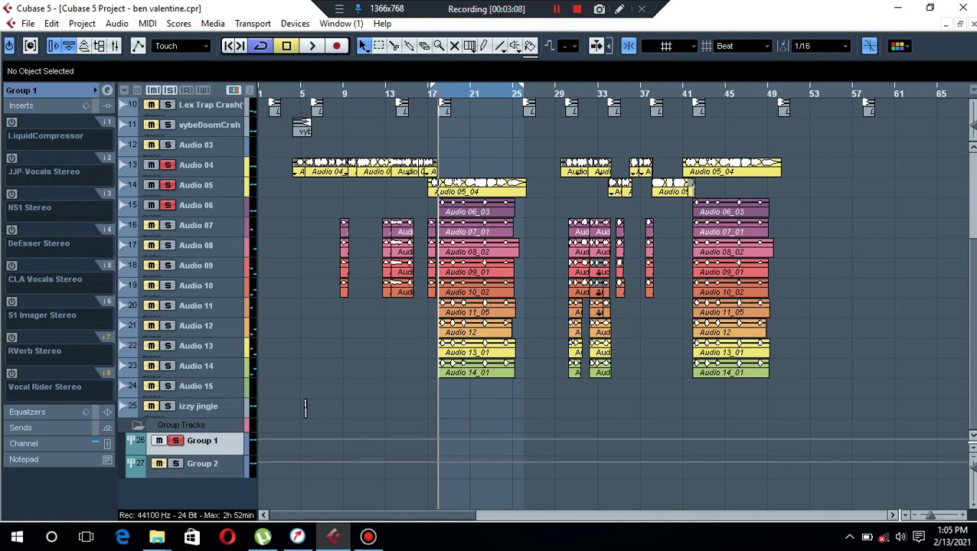
Set the loop range from about bar 5 to bar 17 and play the soloed Group 1 vocals from its start.
left_click(301, 85, "ctrl")
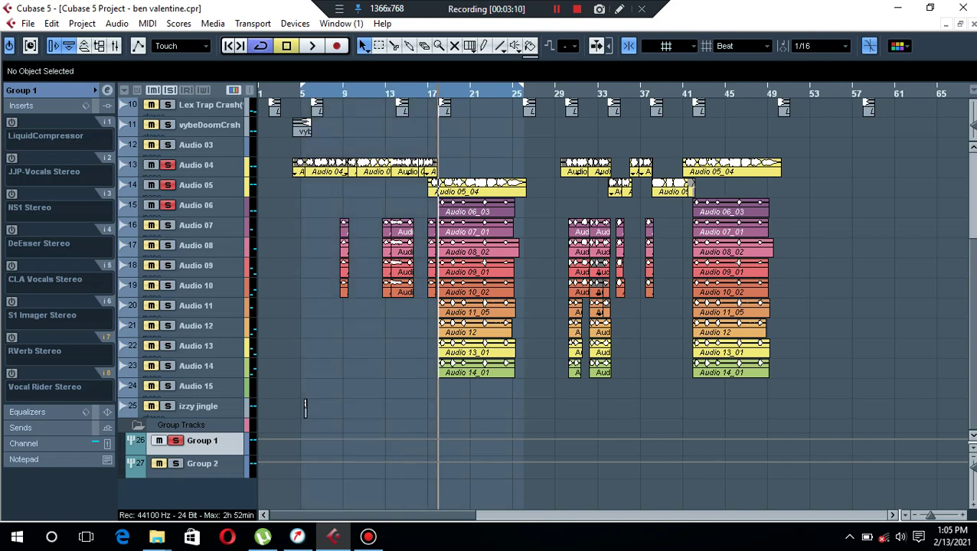
left_click_drag(520, 85, 428, 85)
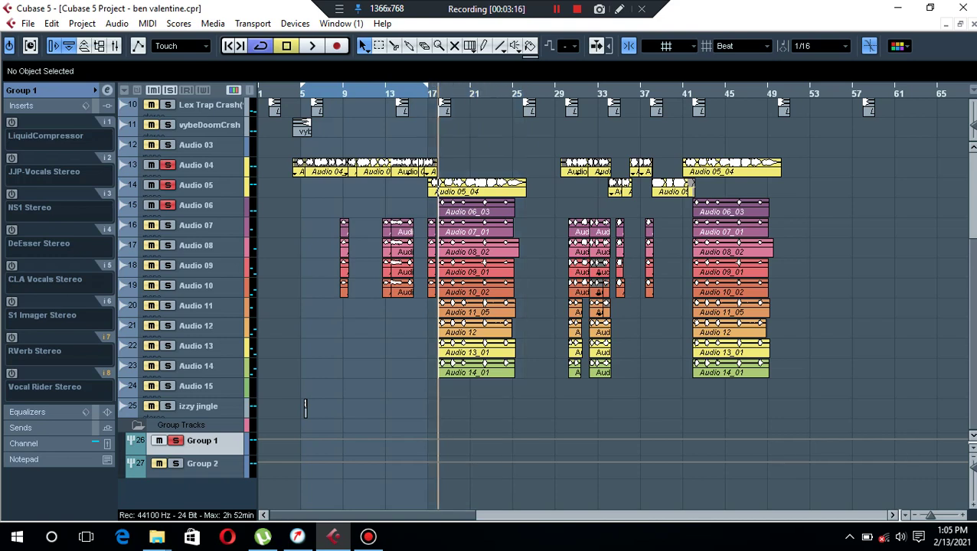
key("KP_1")
key("space")
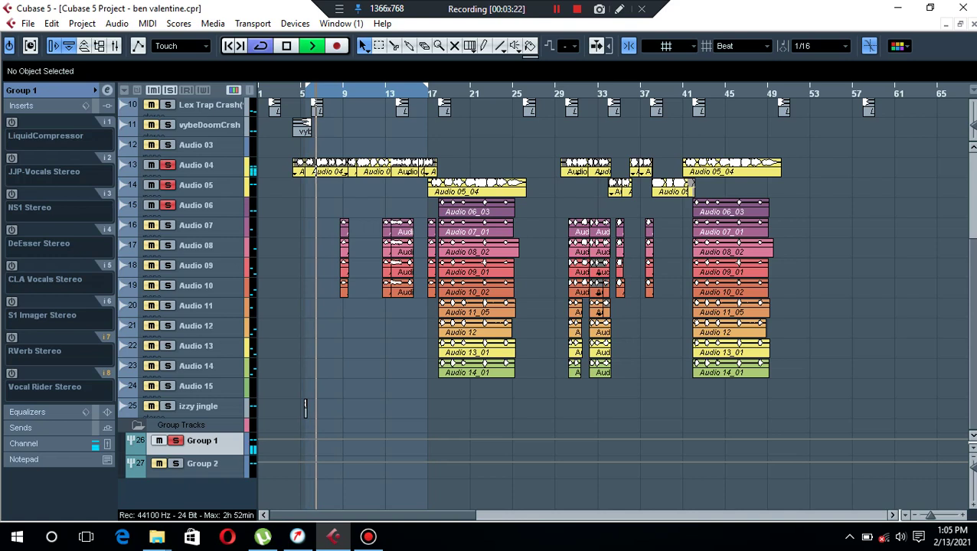
key("KP_1")
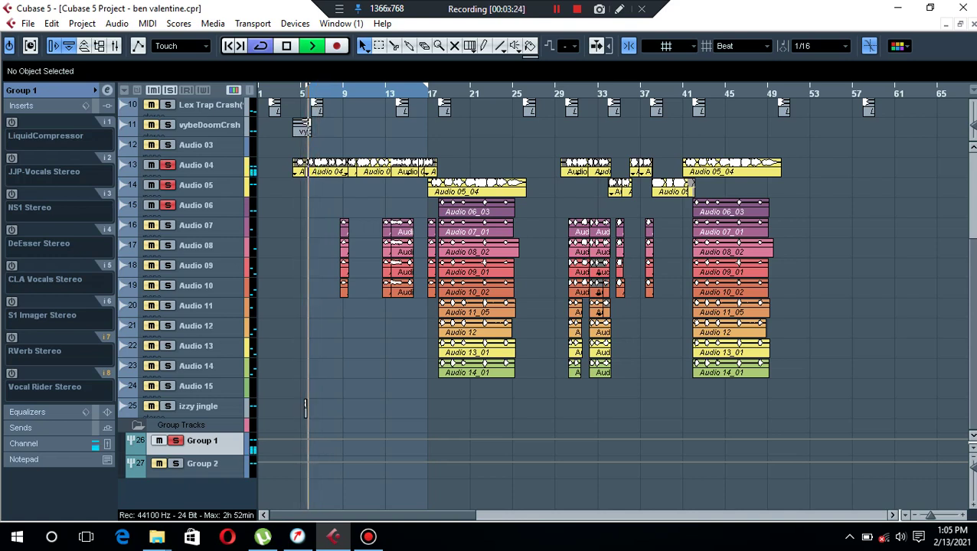
key("space")
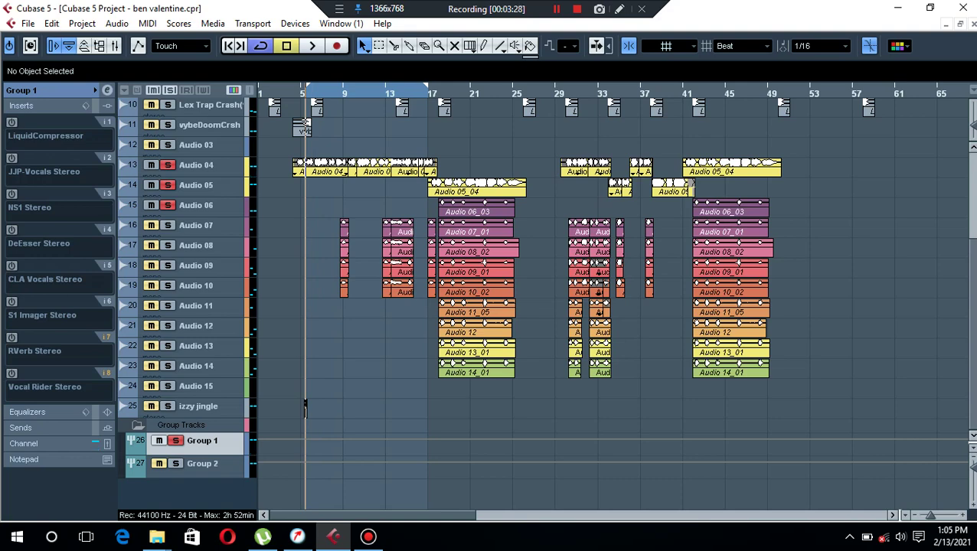
Load LiquidCompressor in insert 1 of Group 1, with its editor placed beside the channel settings.
key("e")
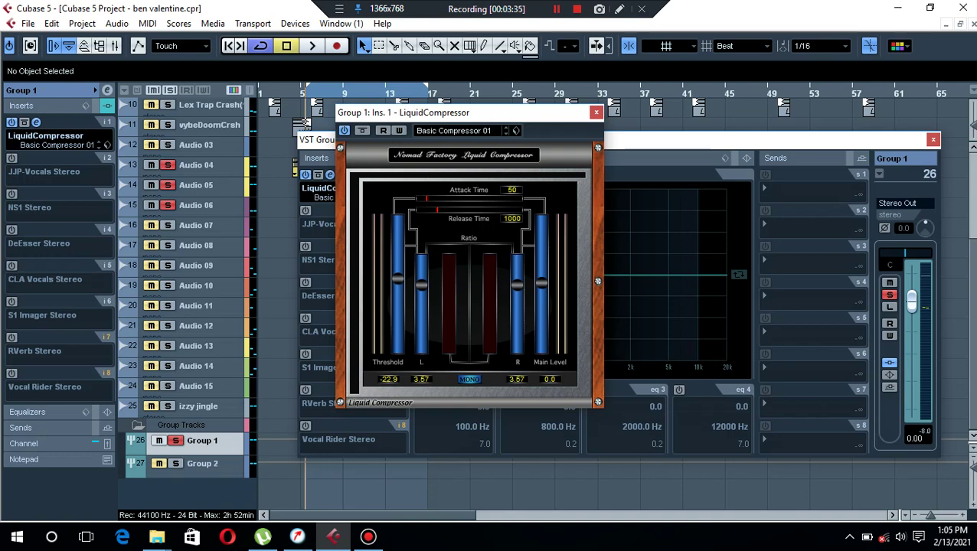
left_click_drag(496, 118, 212, 94)
left_click_drag(400, 141, 448, 132)
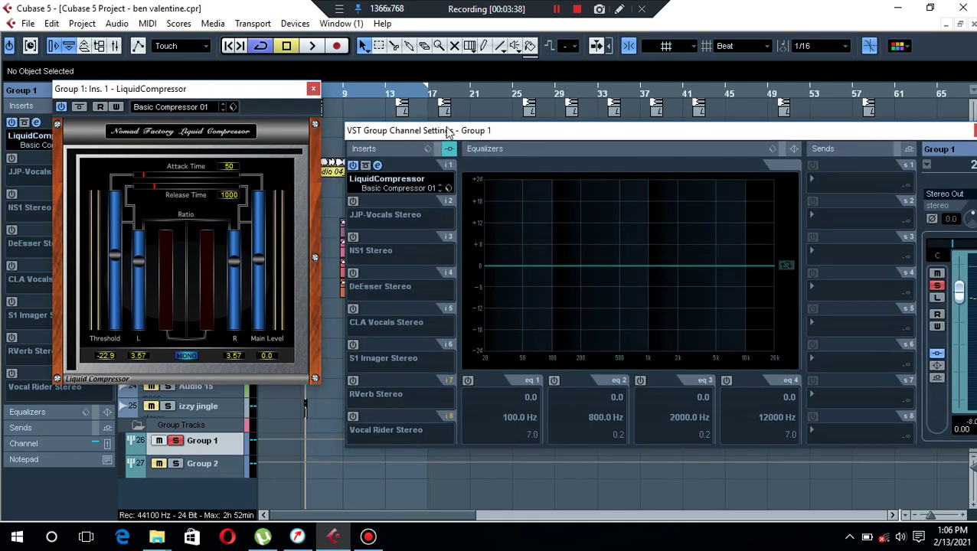
left_click(448, 188)
mouse_move(421, 30)
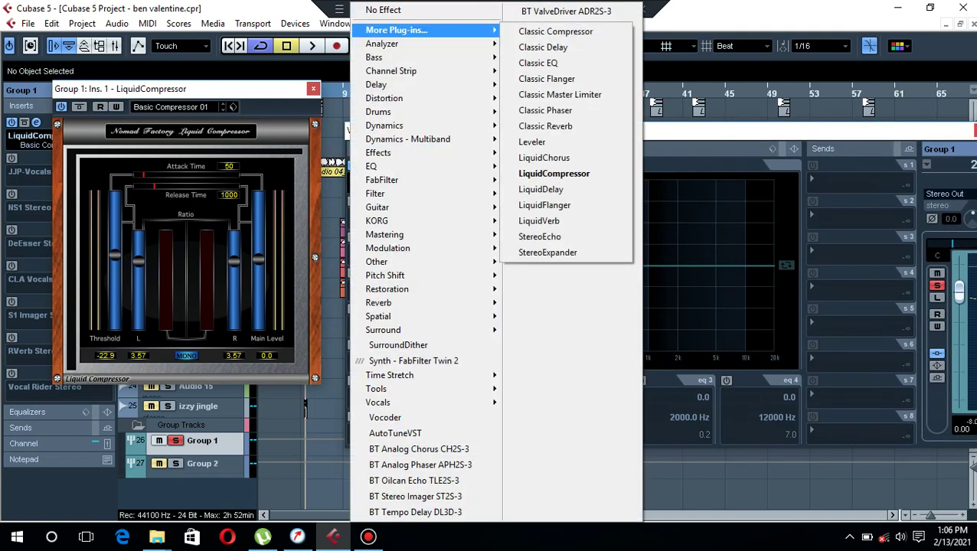
left_click(553, 174)
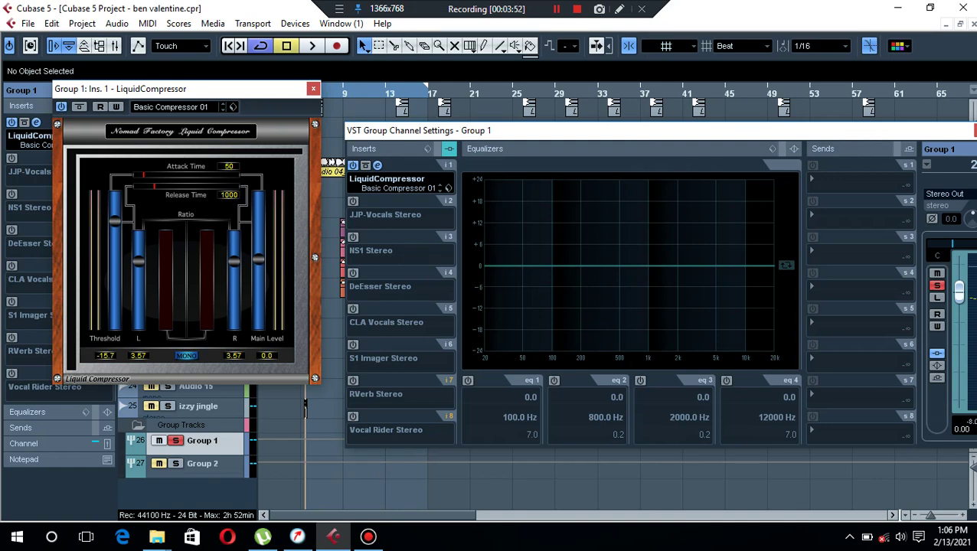
Play the looped section to hear Group 1 through LiquidCompressor, checking its meters, and close its editor.
key("space")
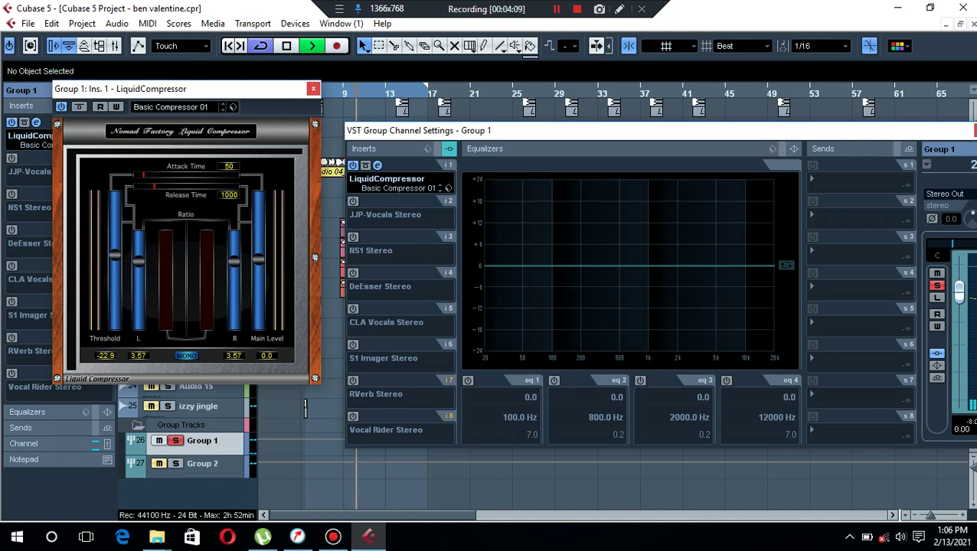
key("Escape")
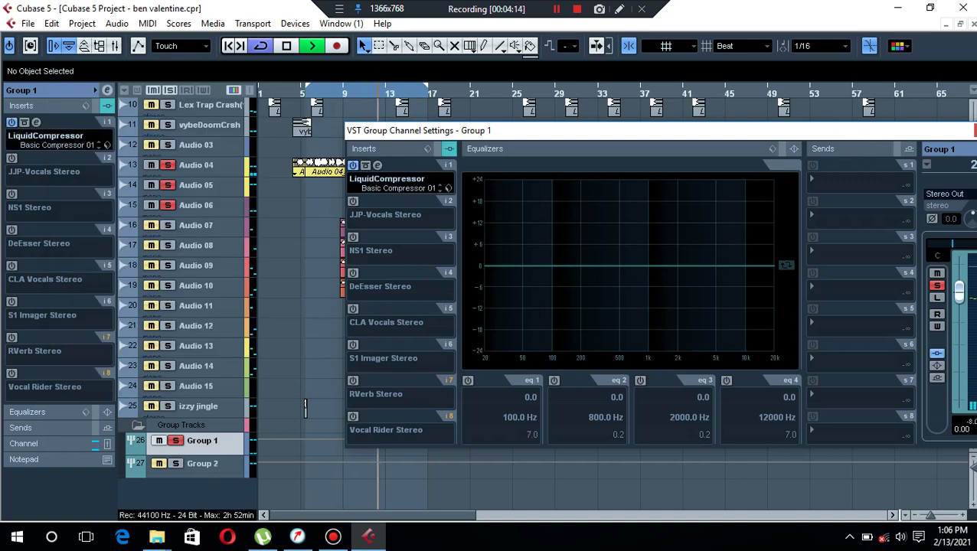
key("space")
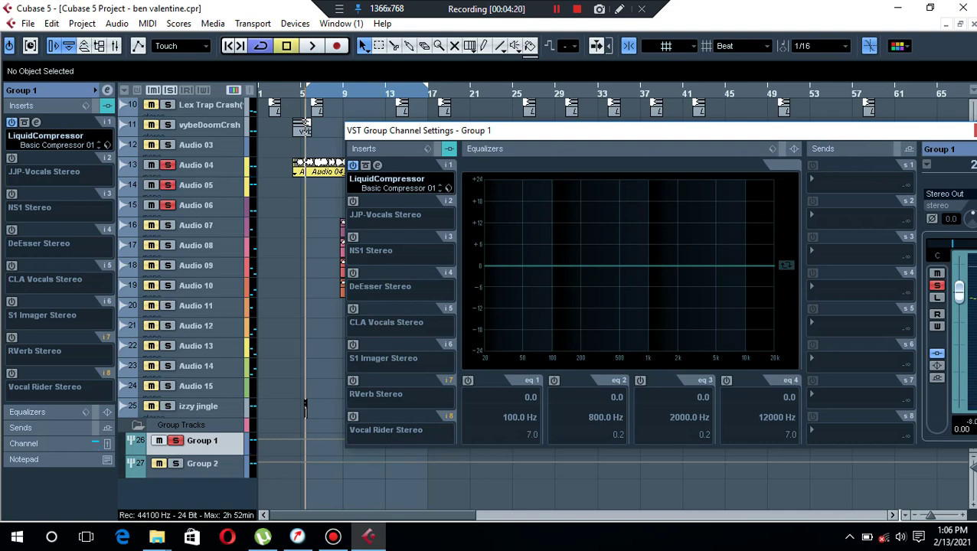
left_click(386, 182)
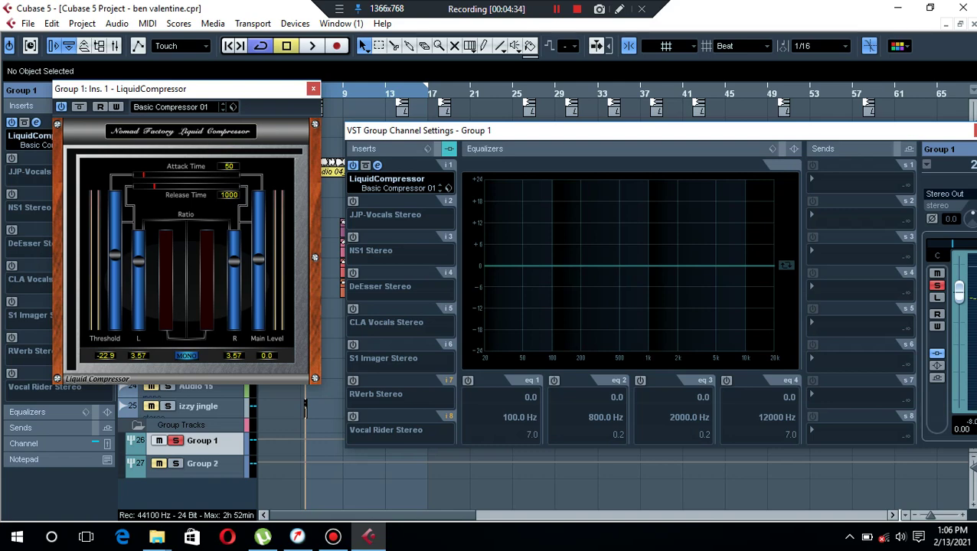
key("space")
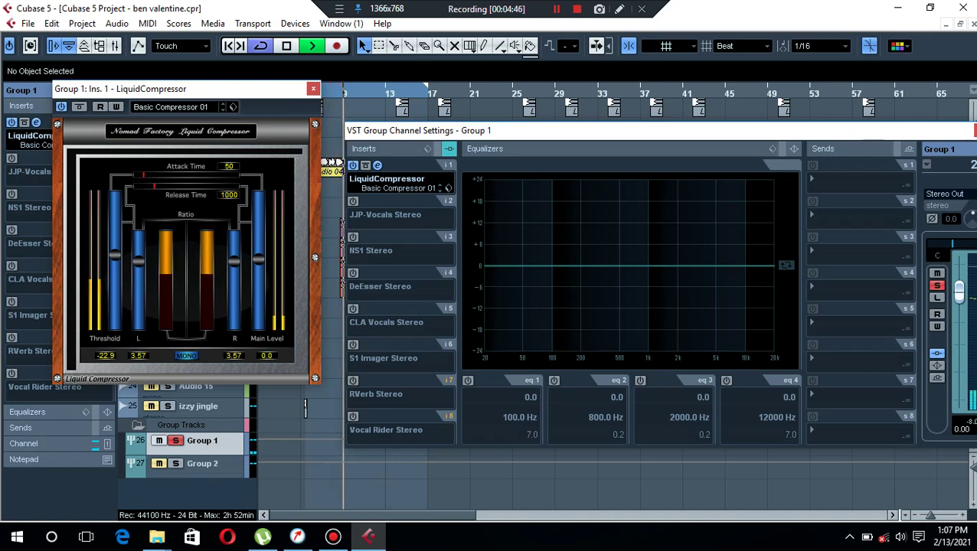
key("space")
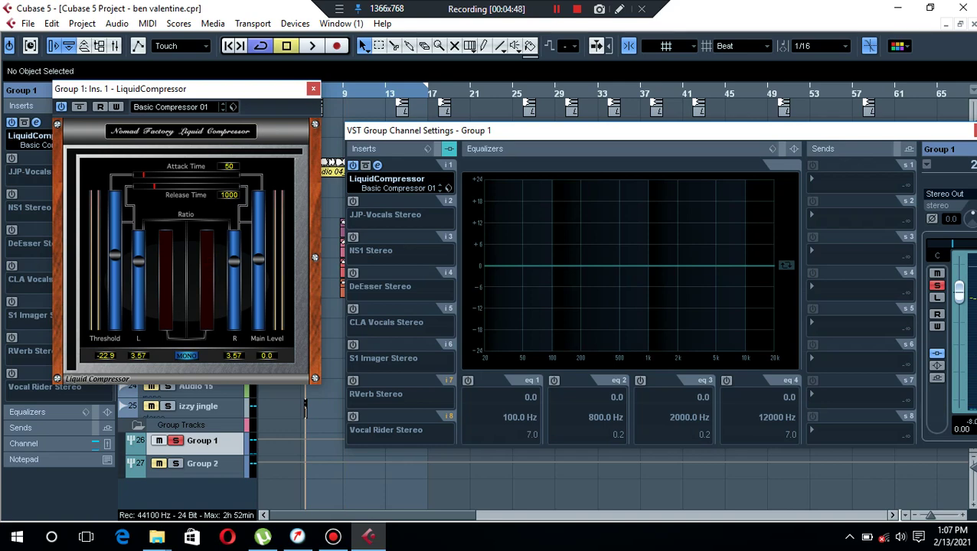
key("ctrl+w")
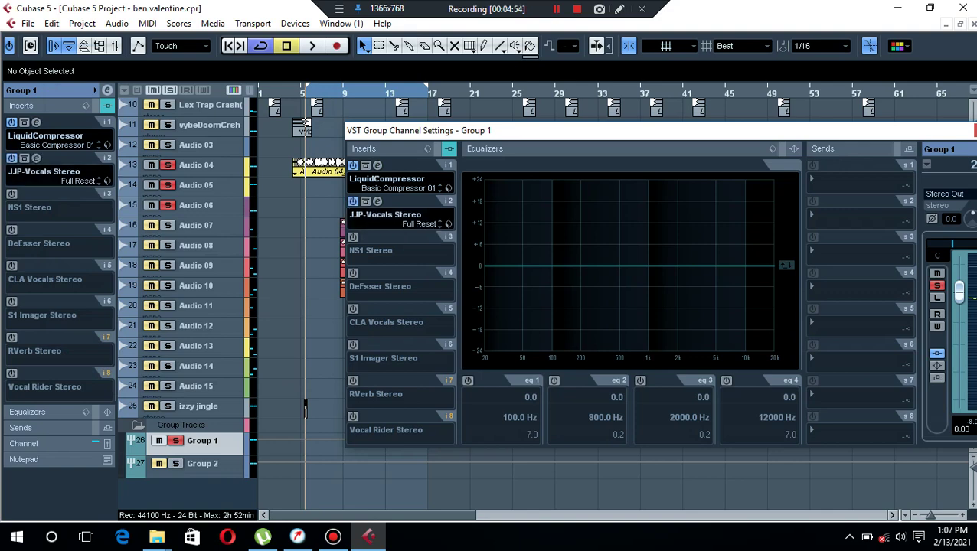
Load JJP-Vocals Stereo in insert 2 of Group 1, with its editor open and moved clear of the insert list.
left_click(377, 201)
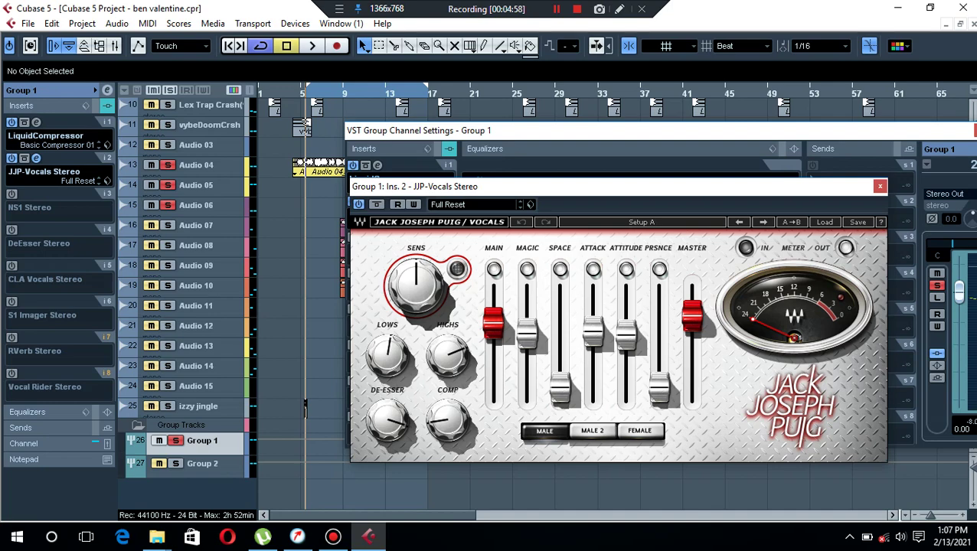
left_click_drag(525, 188, 253, 135)
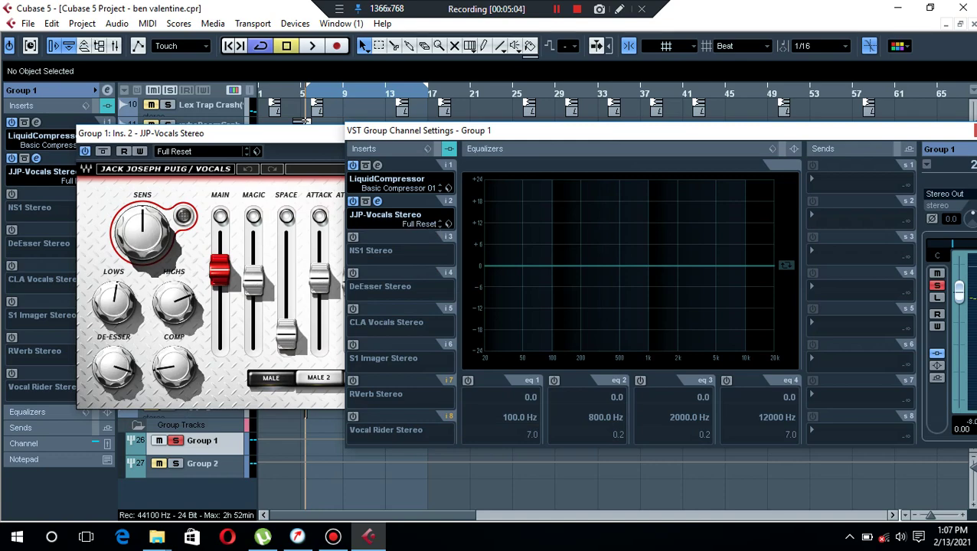
left_click(383, 216)
mouse_move(379, 402)
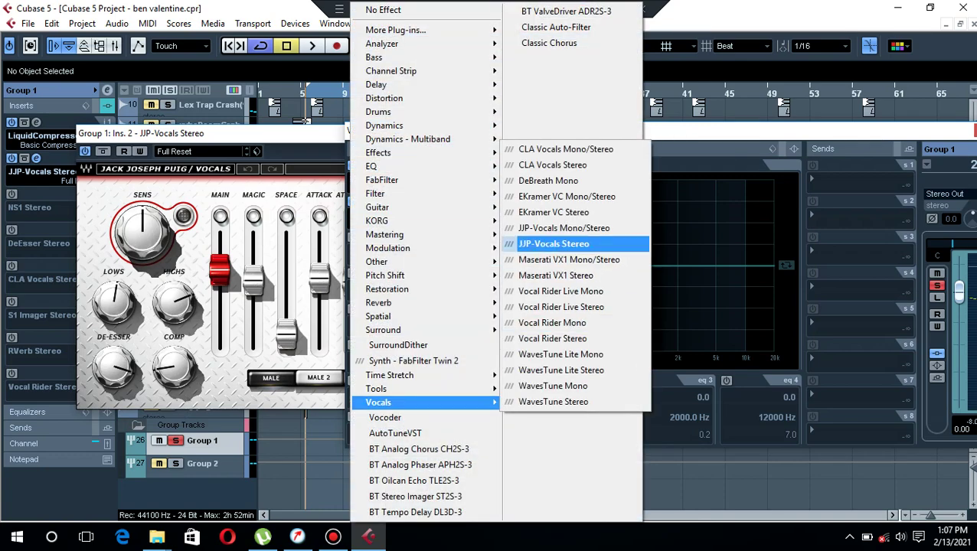
left_click(554, 244)
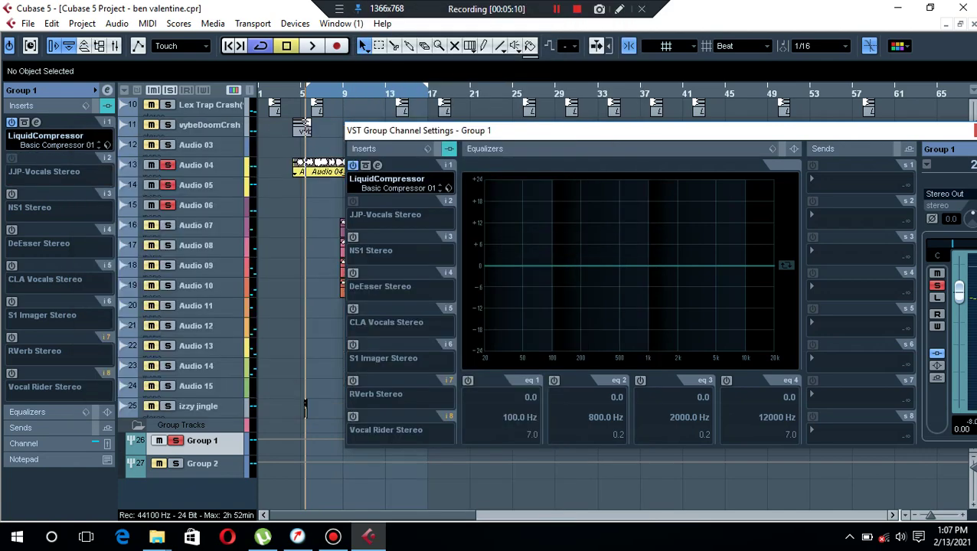
left_click_drag(377, 138, 375, 130)
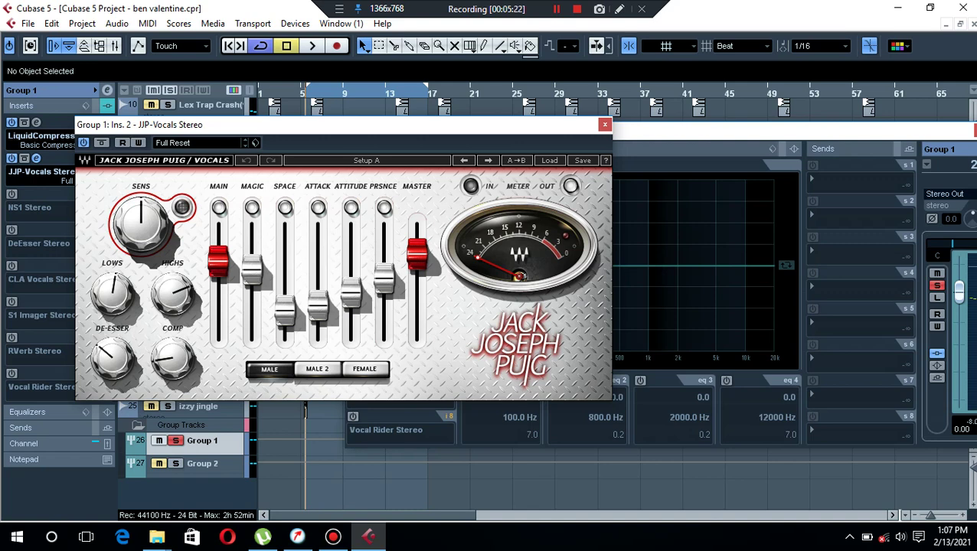
While the loop plays, lower Space and Presence fully in JJP-Vocals, raise Attack and De-Esser, set Attitude to -15.2, and close the editor.
key("space")
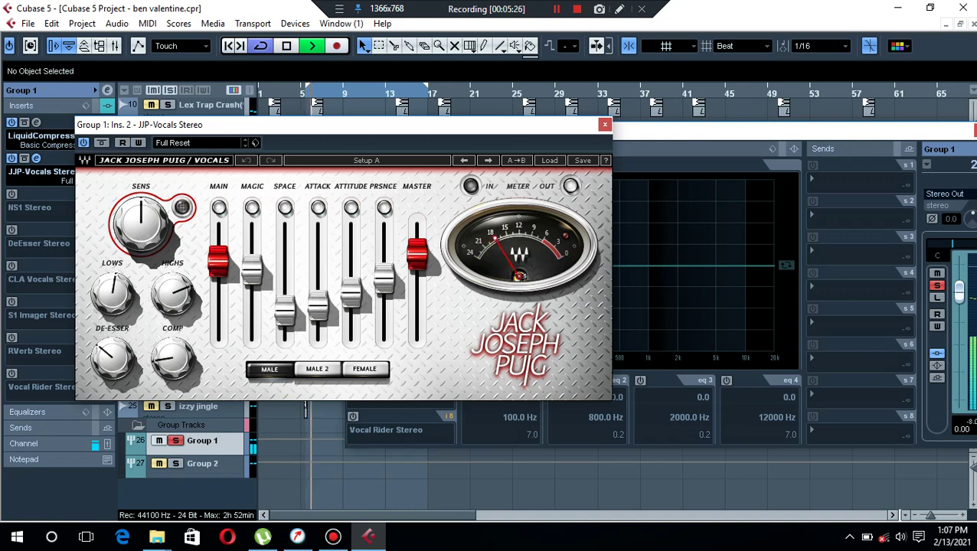
left_click_drag(285, 309, 318, 290)
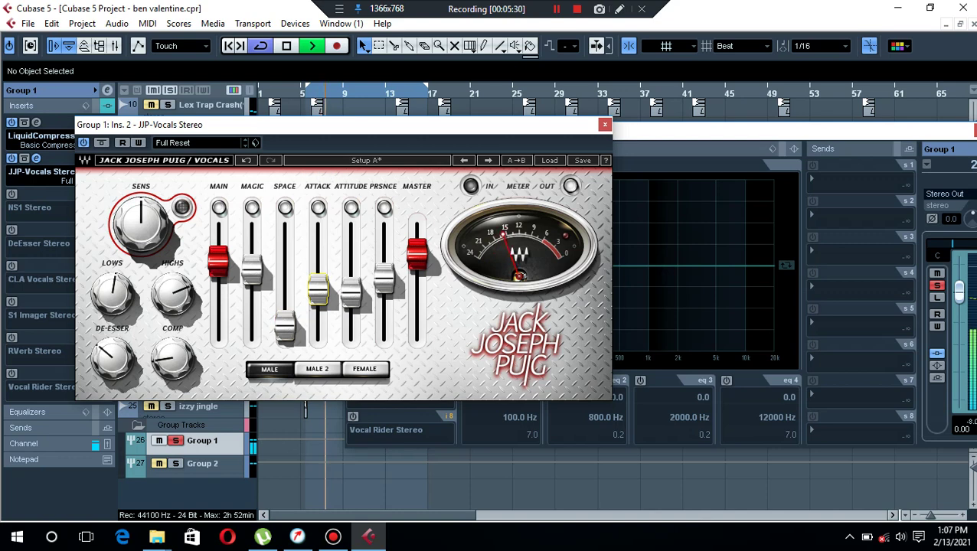
left_click_drag(383, 281, 383, 326)
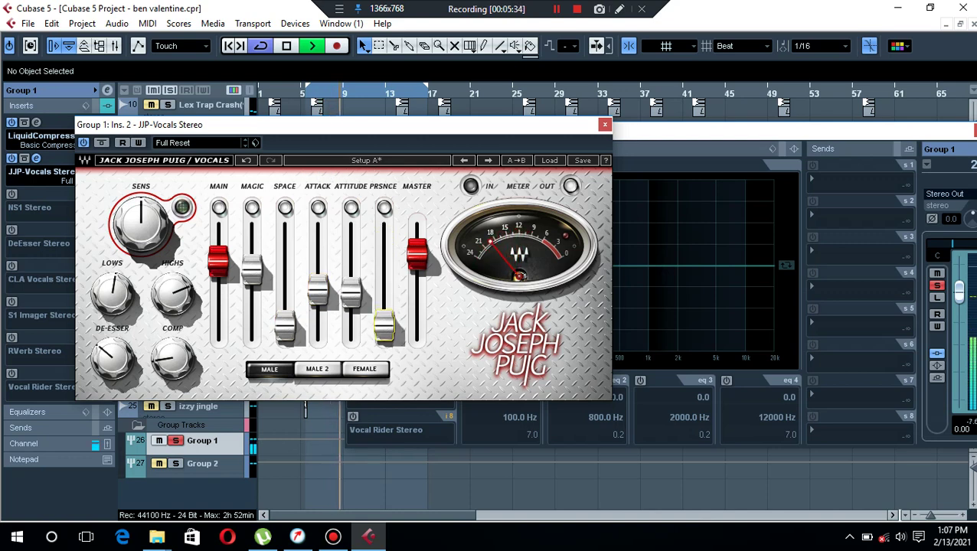
left_click_drag(351, 293, 351, 284)
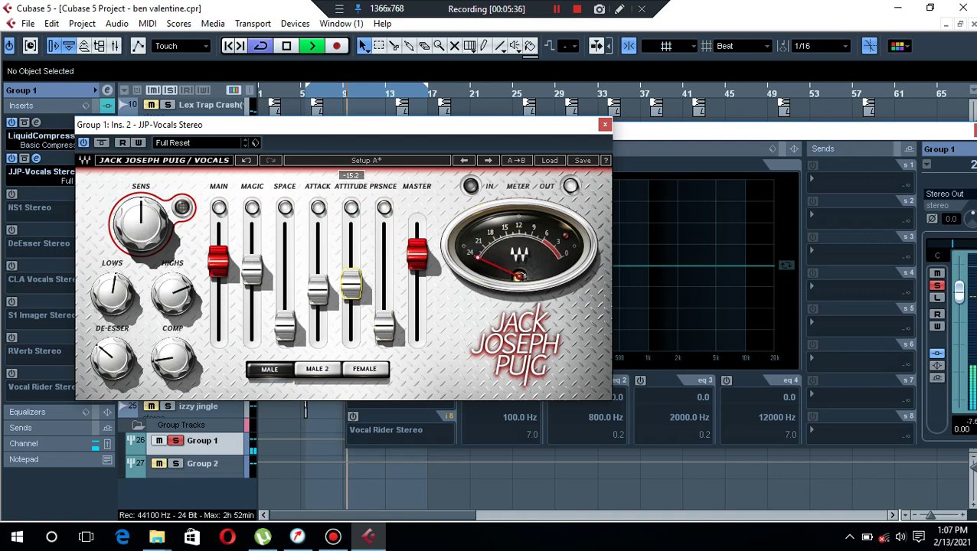
mouse_move(112, 357)
left_click_drag(112, 357, 113, 315)
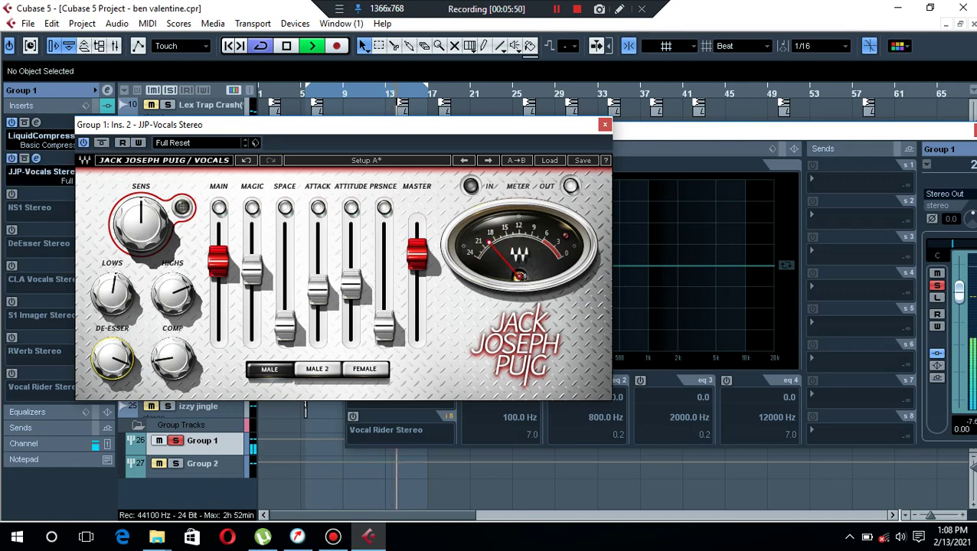
left_click(605, 124)
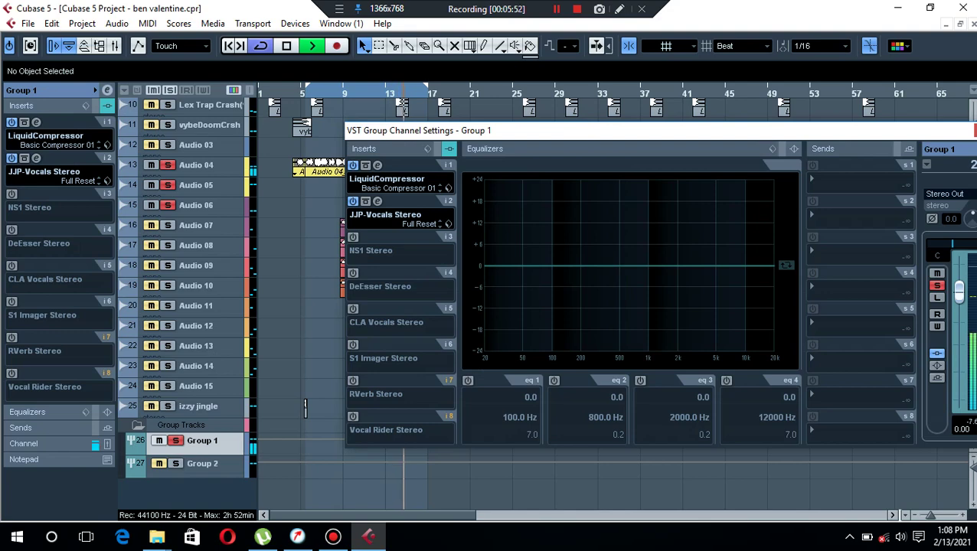
Compare the looped Group 1 vocals with JJP-Vocals Stereo switched off and back on.
key("space")
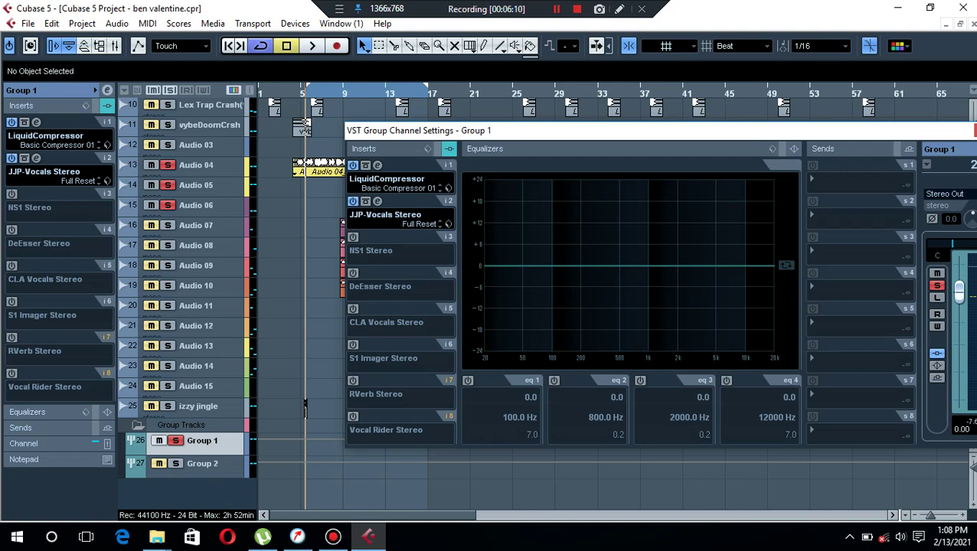
left_click(353, 201)
key("space")
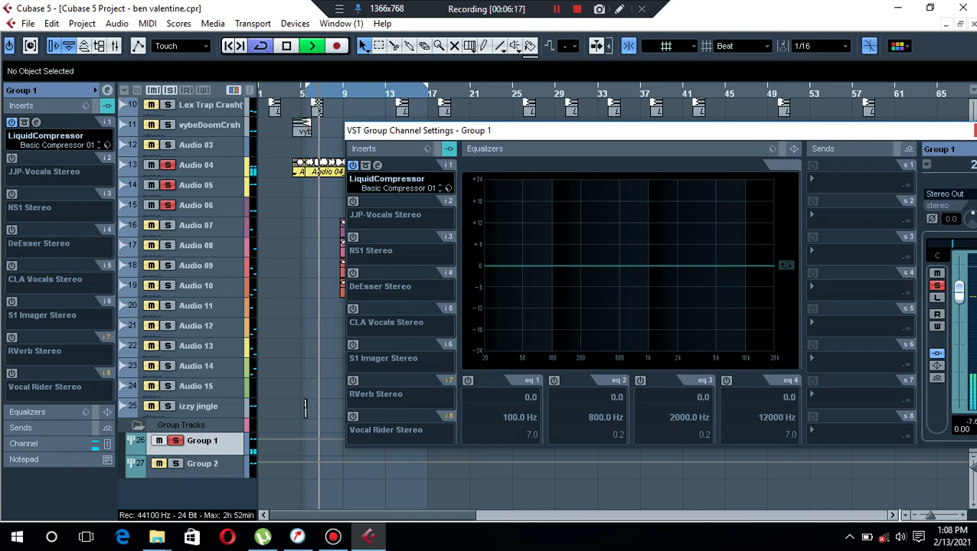
key("space")
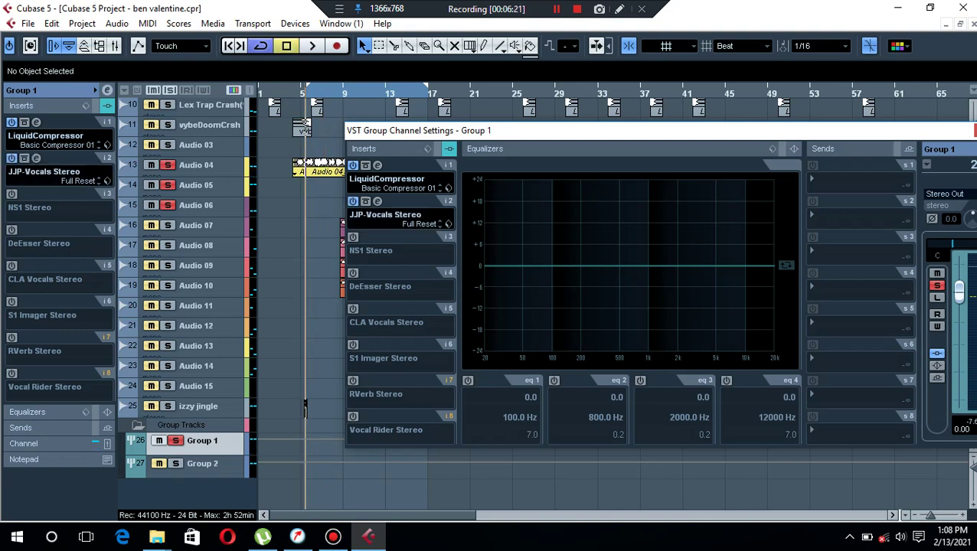
key("space")
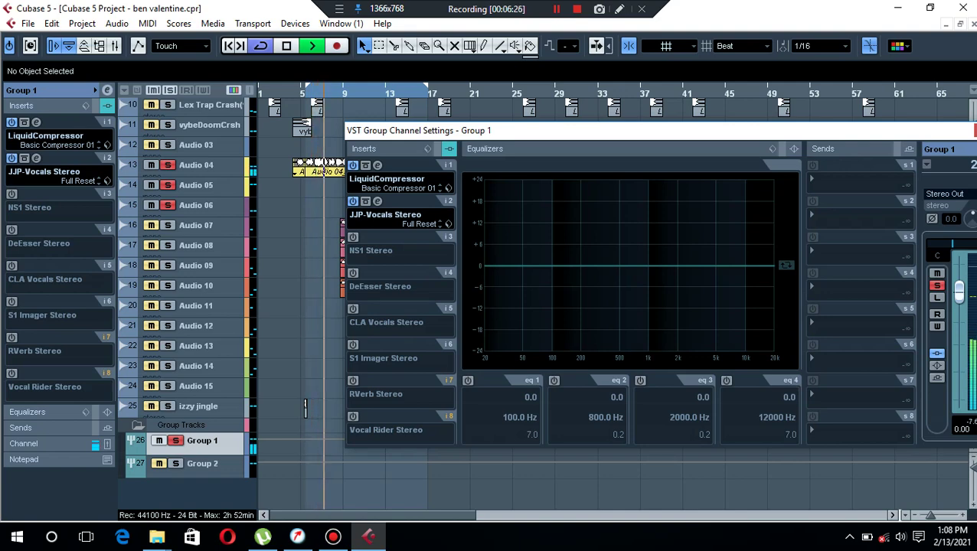
key("space")
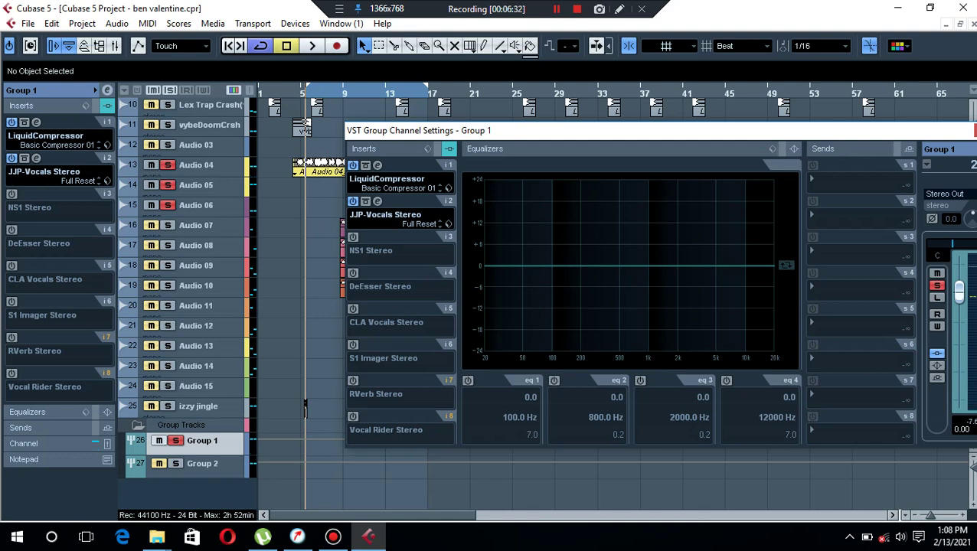
Activate NS1 Stereo in insert 3 of Group 1 and place its editor beside the channel settings.
left_click(353, 237)
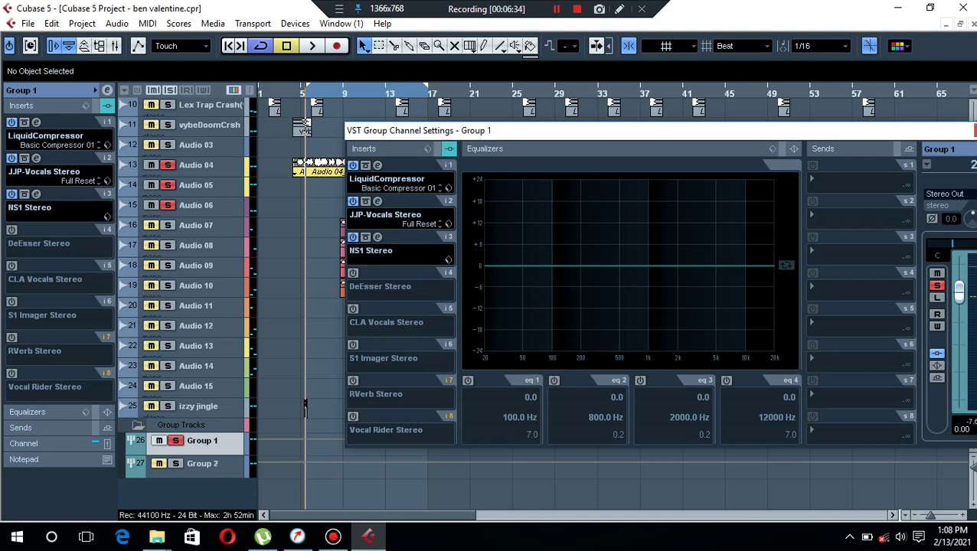
left_click(370, 250)
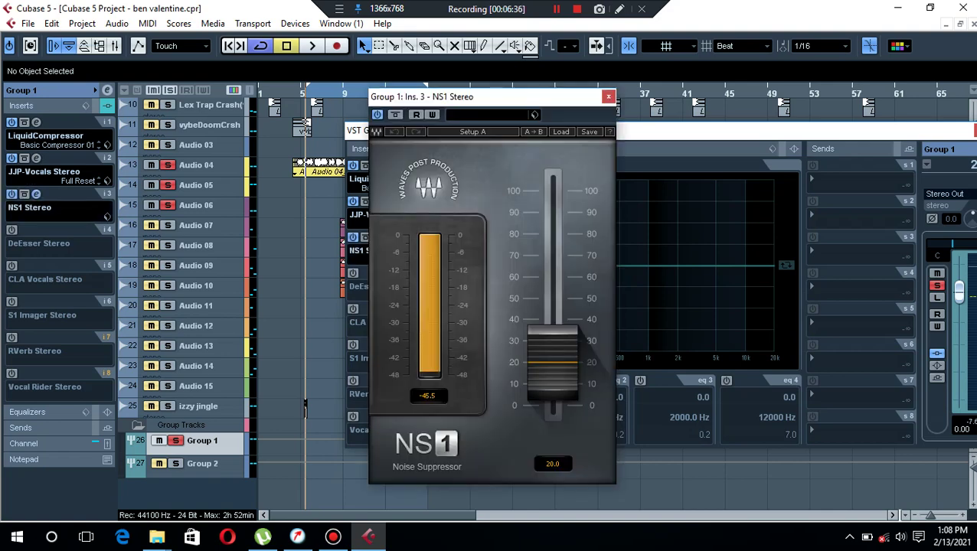
left_click_drag(580, 98, 270, 82)
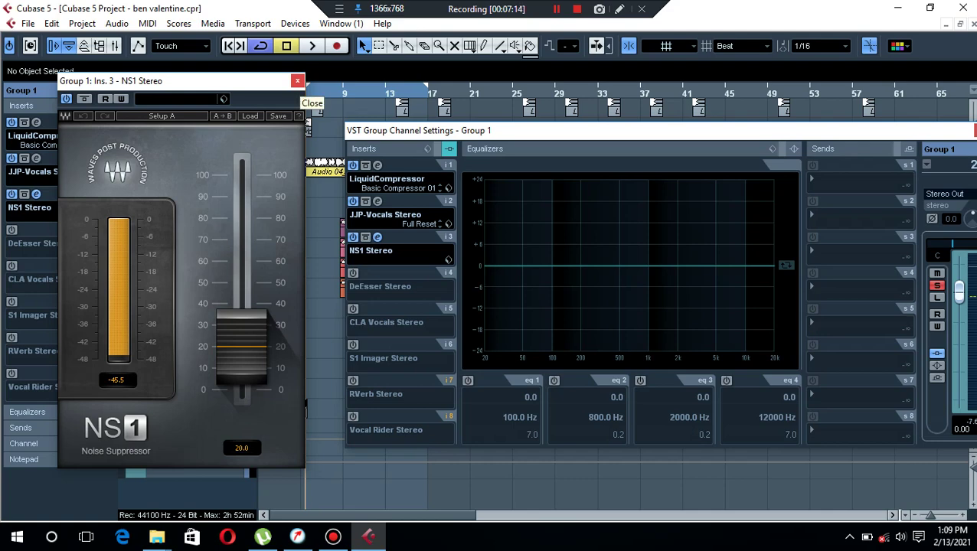
Audition the looped Group 1 vocals through NS1 Stereo, close its editor and stop playback.
key("space")
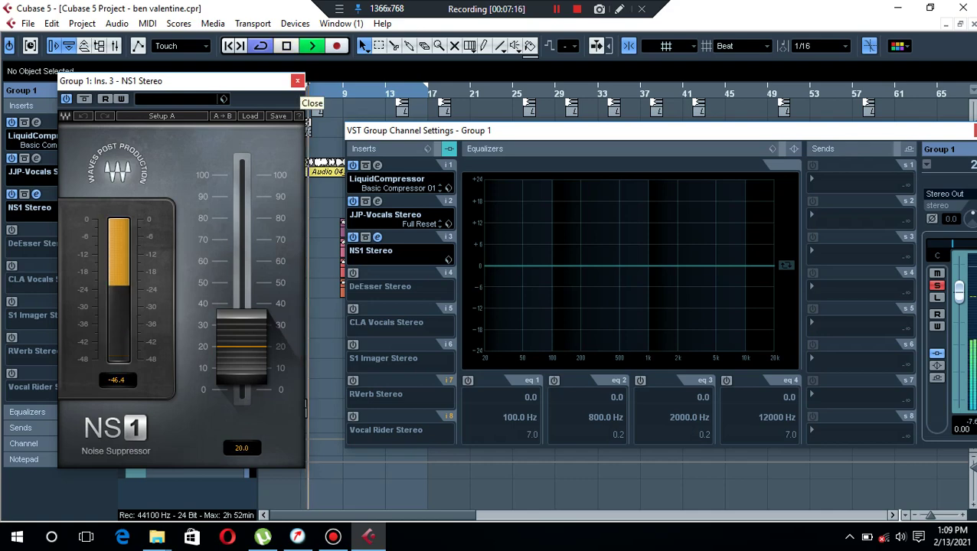
left_click(297, 80)
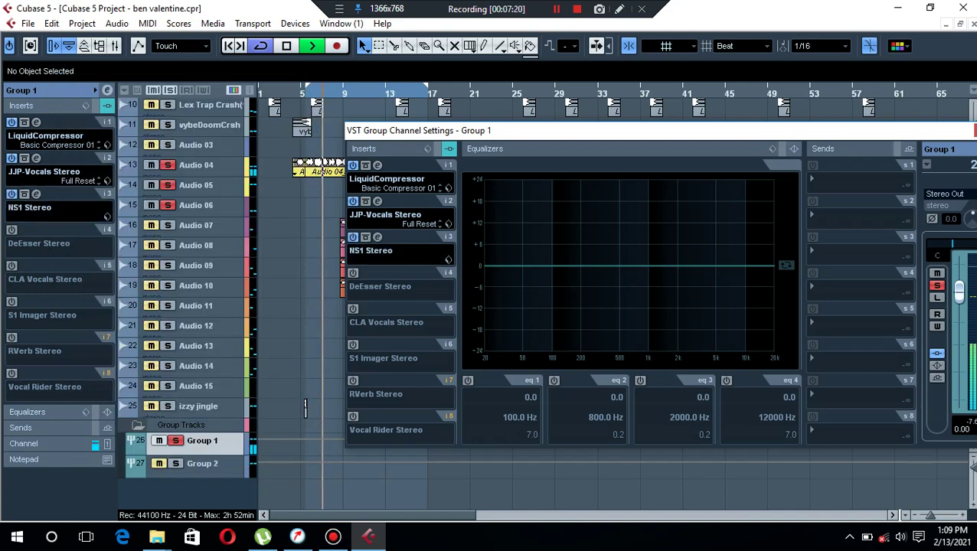
key("space")
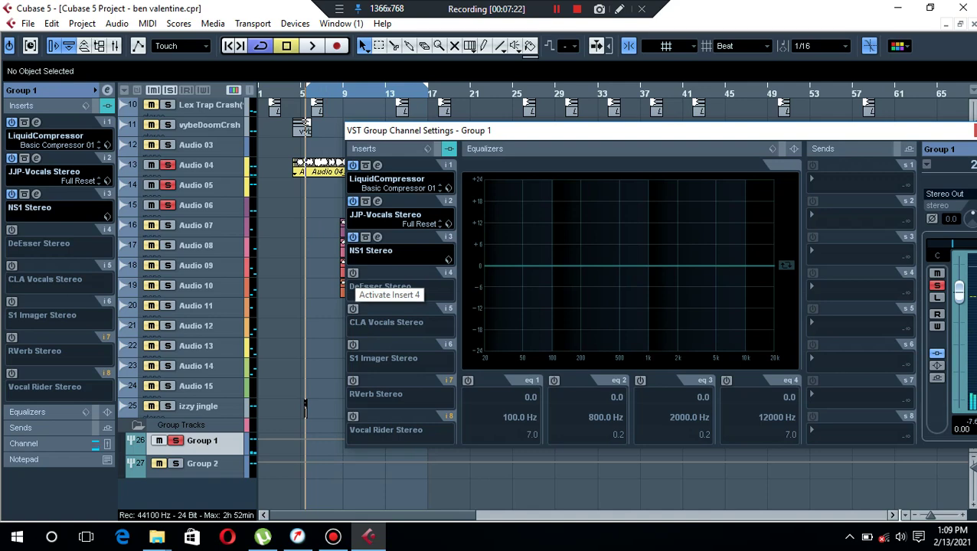
Activate DeEsser Stereo in insert 4 of Group 1 and place its editor beside the channel settings.
left_click(353, 272)
left_click(376, 272)
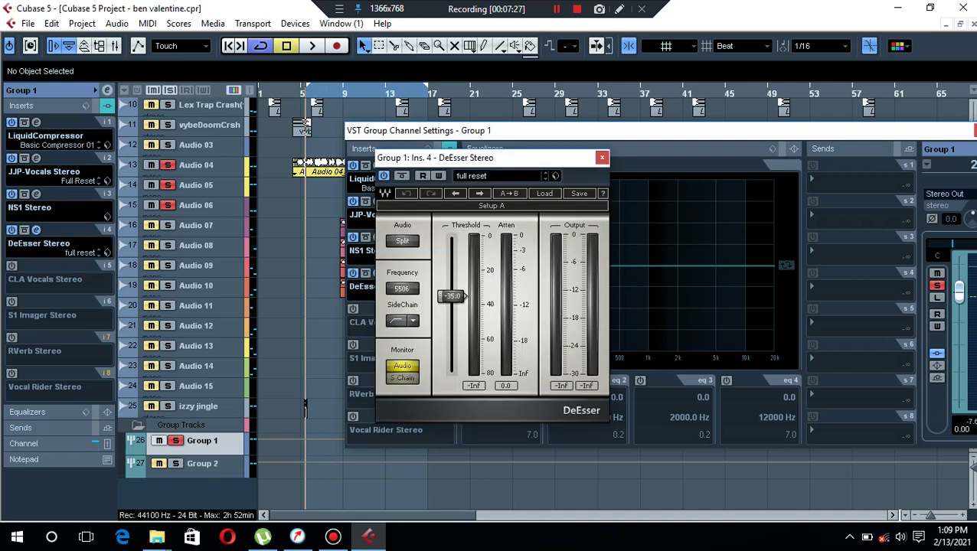
left_click_drag(475, 157, 182, 118)
Audition the looped Group 1 vocals through DeEsser Stereo, stop playback and close its editor.
key("space")
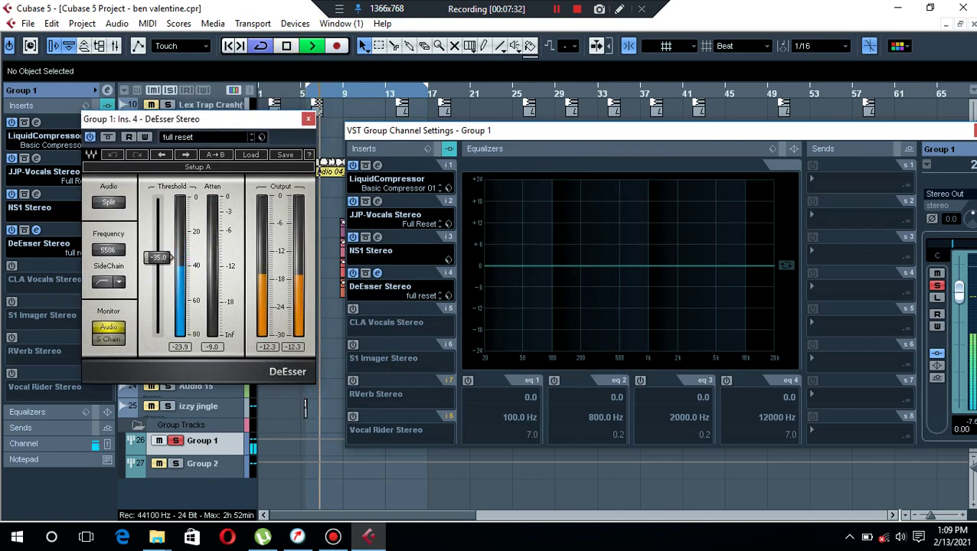
key("space")
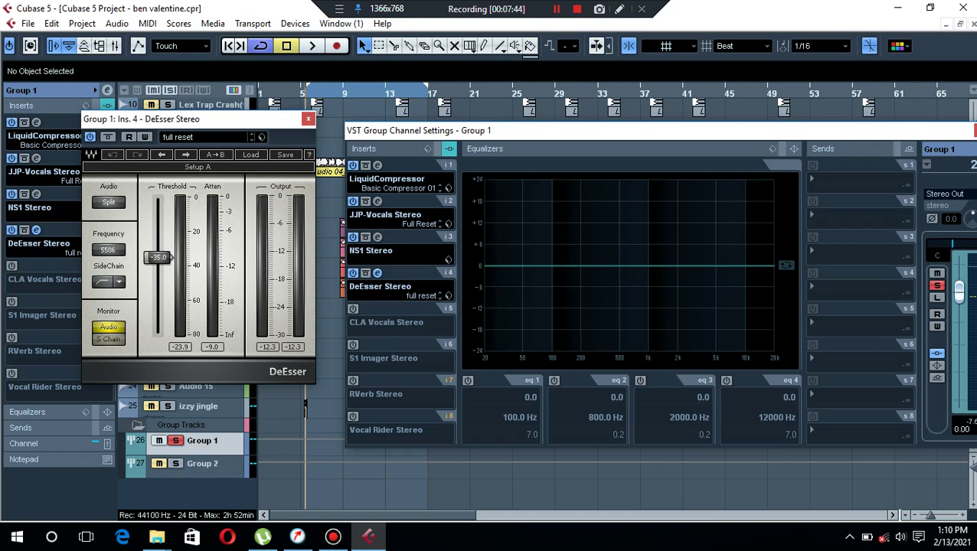
key("space")
key("space")
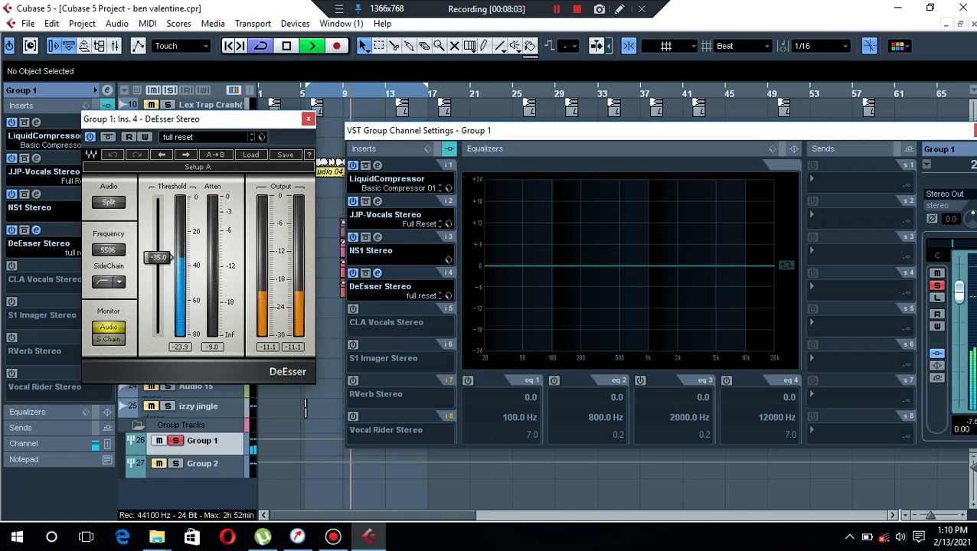
key("space")
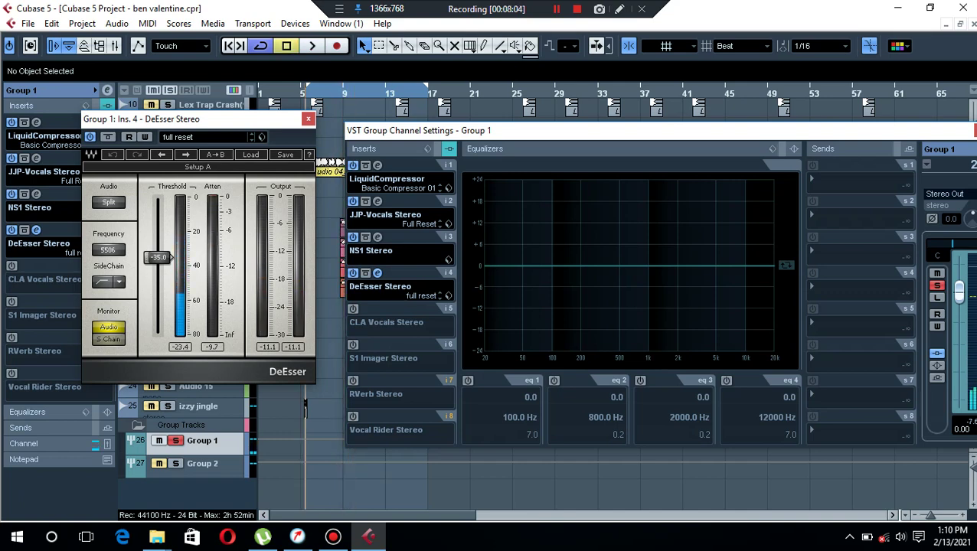
left_click(307, 119)
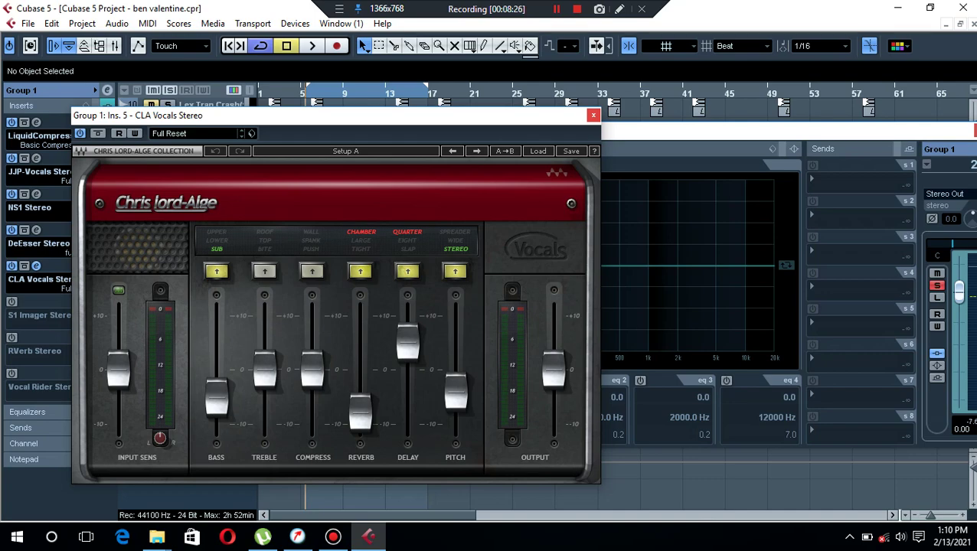
Load a fresh CLA Vocals Stereo into insert 5 of Group 1 and move its editor slightly up.
left_click(592, 115)
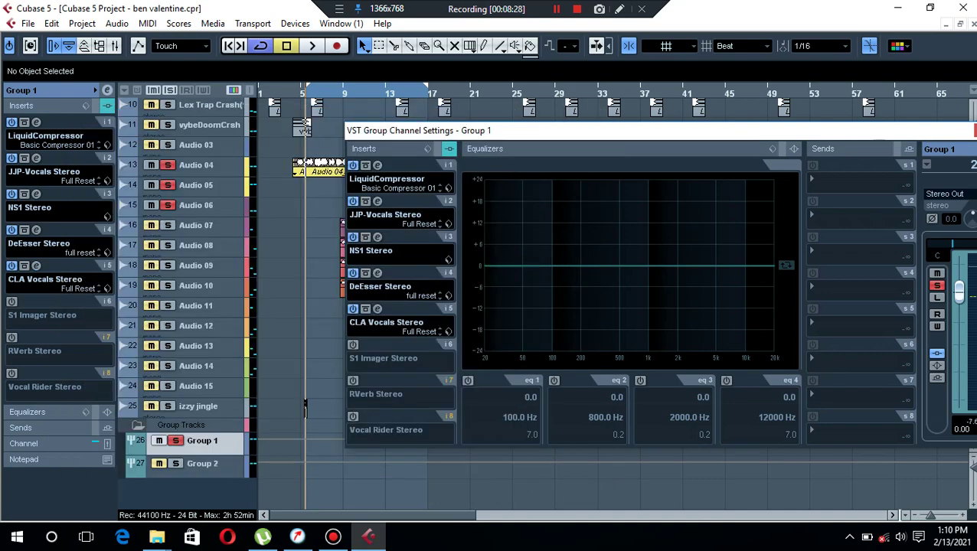
left_click(386, 322)
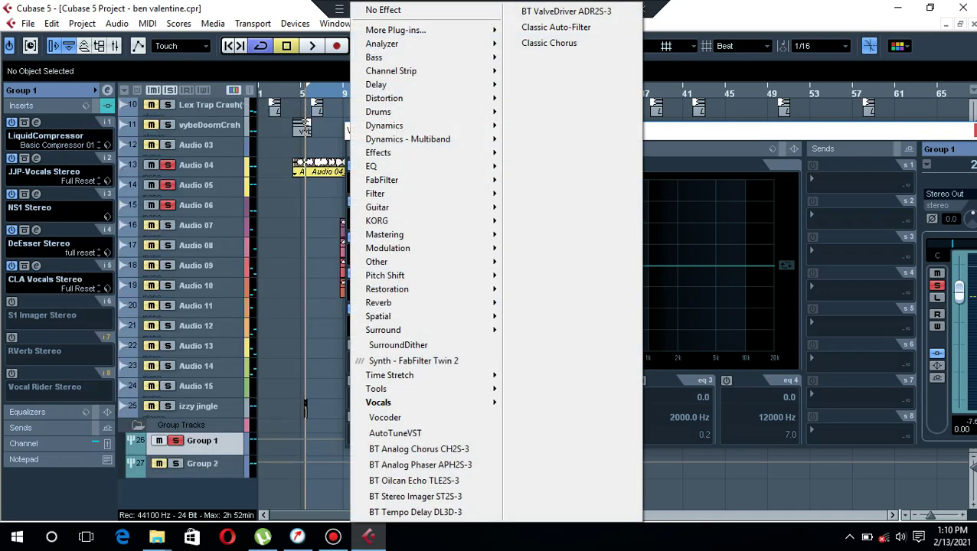
mouse_move(382, 403)
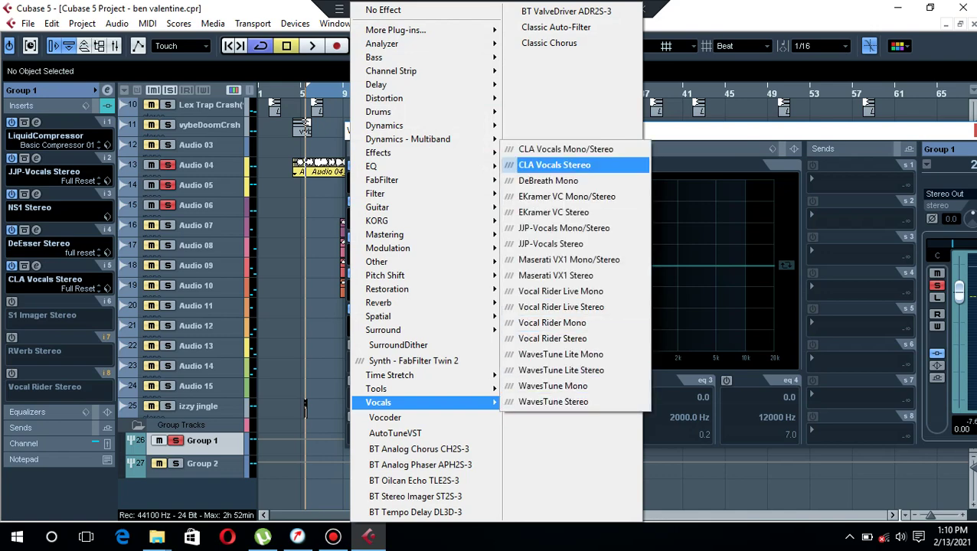
left_click(555, 165)
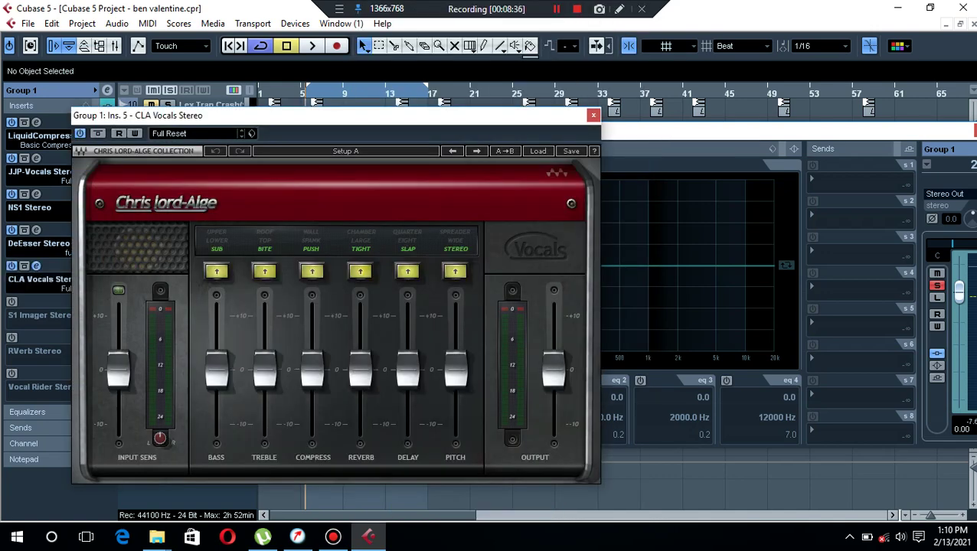
left_click_drag(346, 121, 344, 100)
Switch off Bass, Treble, Compress, Reverb and Delay in CLA Vocals, leaving only Pitch on Stereo.
left_click(215, 219)
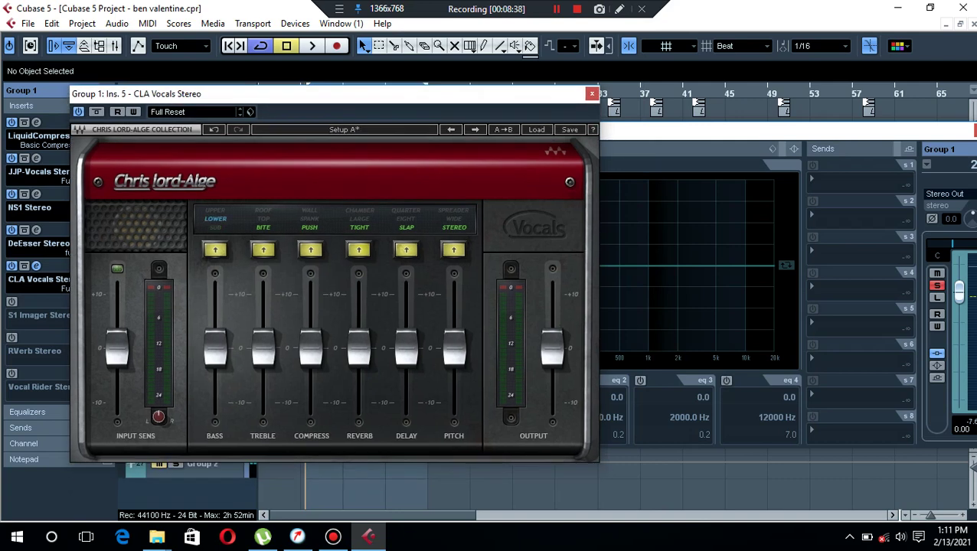
left_click(215, 250)
left_click(262, 249)
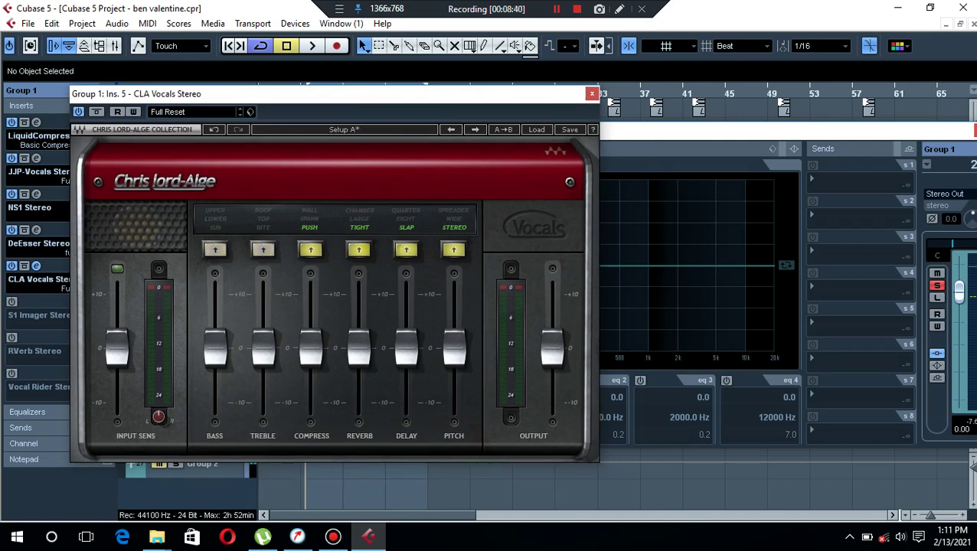
left_click(310, 250)
left_click(358, 250)
left_click(406, 249)
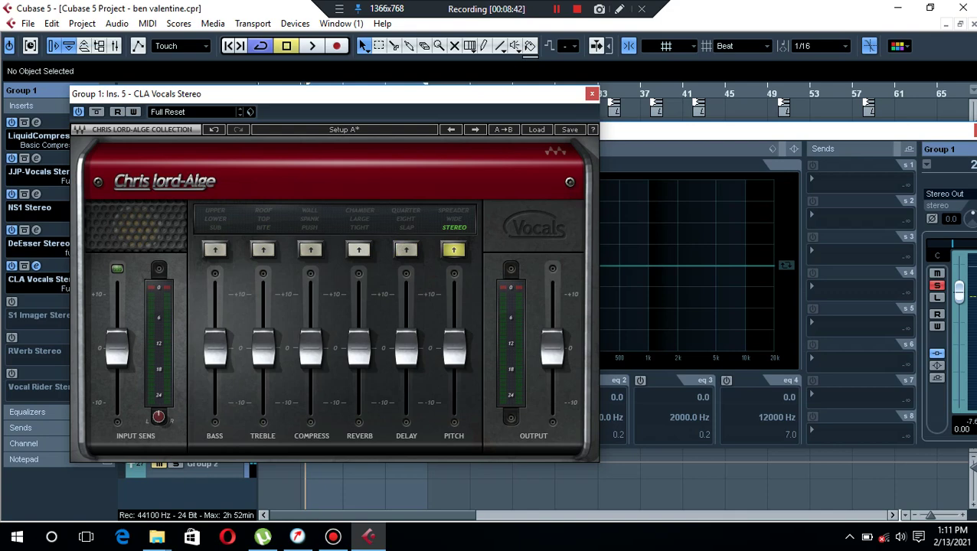
While the loop plays, lower Pitch in CLA Vocals to about -5 and switch Delay to Quarter at 3.0.
key("space")
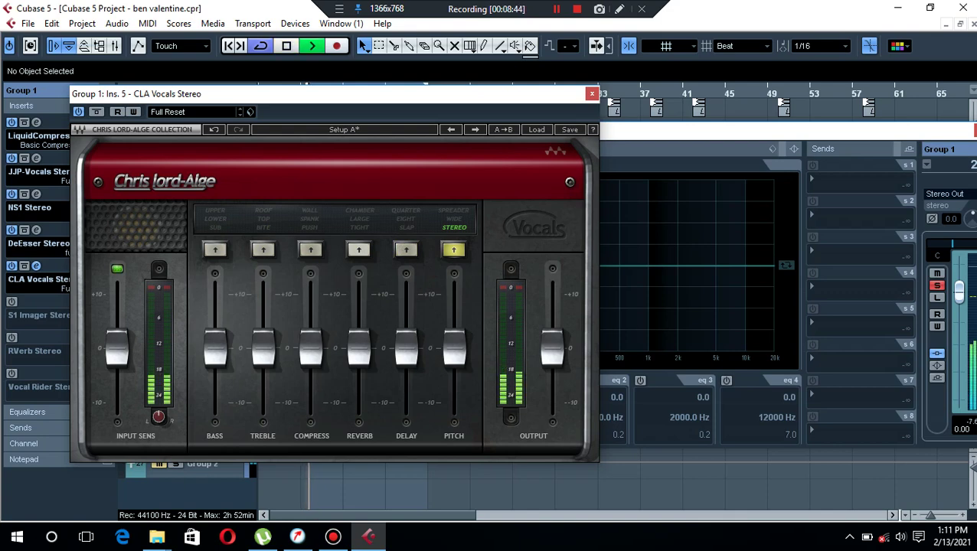
left_click_drag(454, 348, 454, 377)
left_click(406, 249)
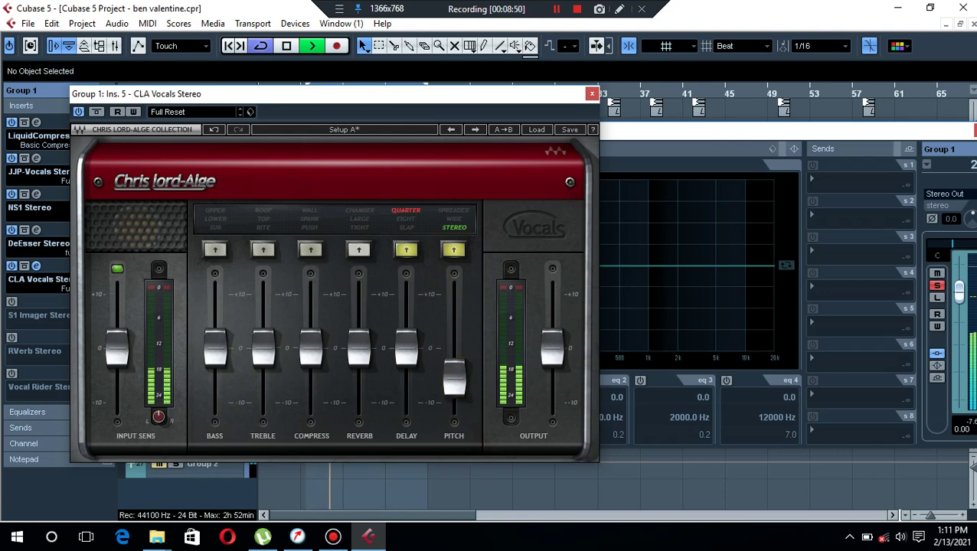
left_click_drag(406, 348, 406, 318)
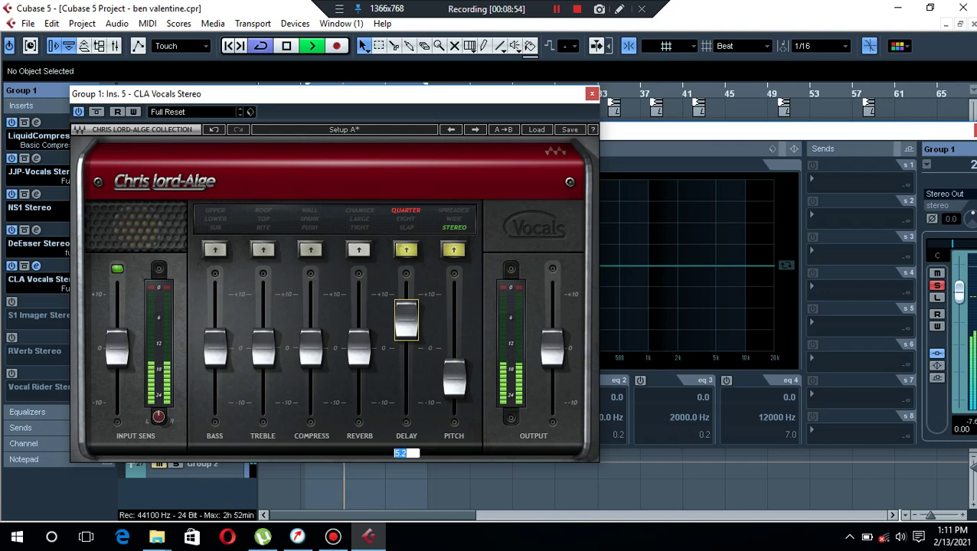
type("5")
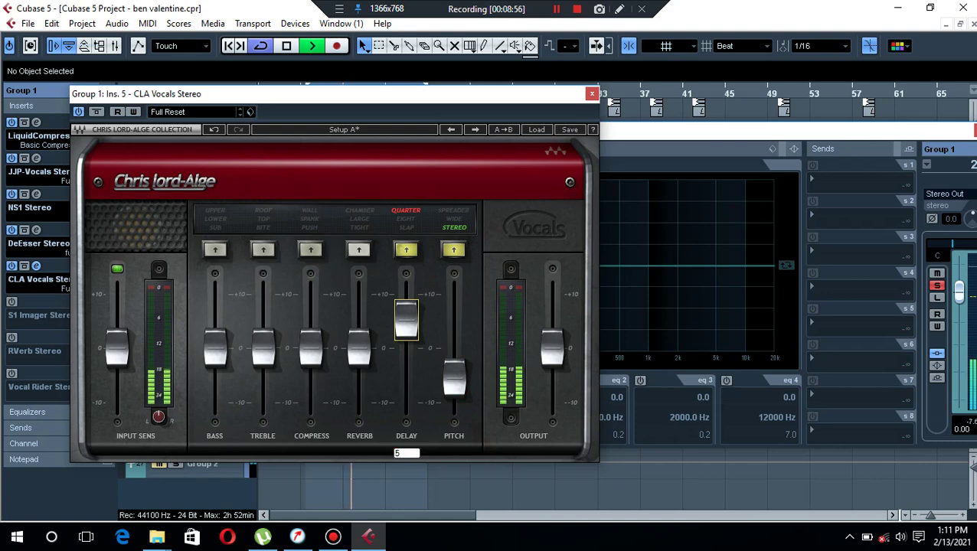
key("BackSpace")
type("3")
key("Return")
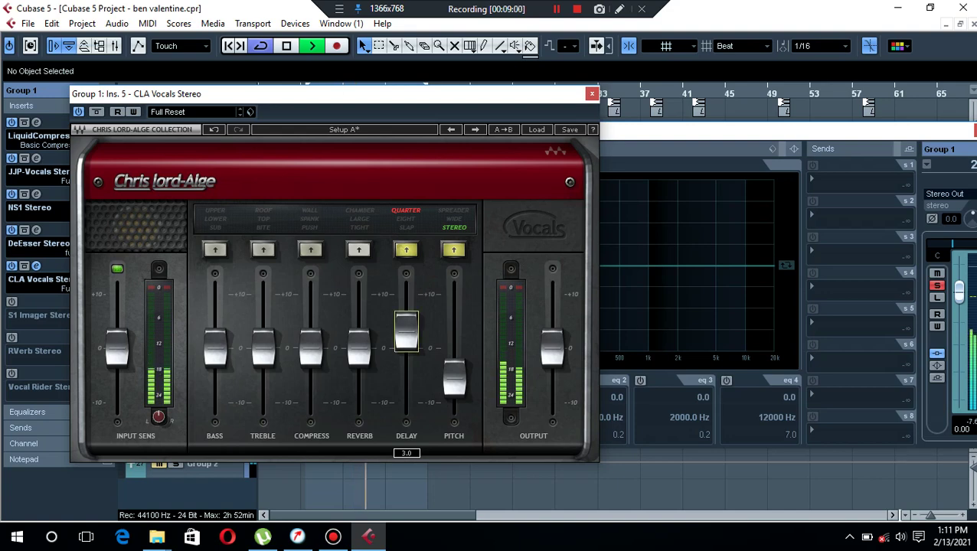
left_click(406, 453)
type("4")
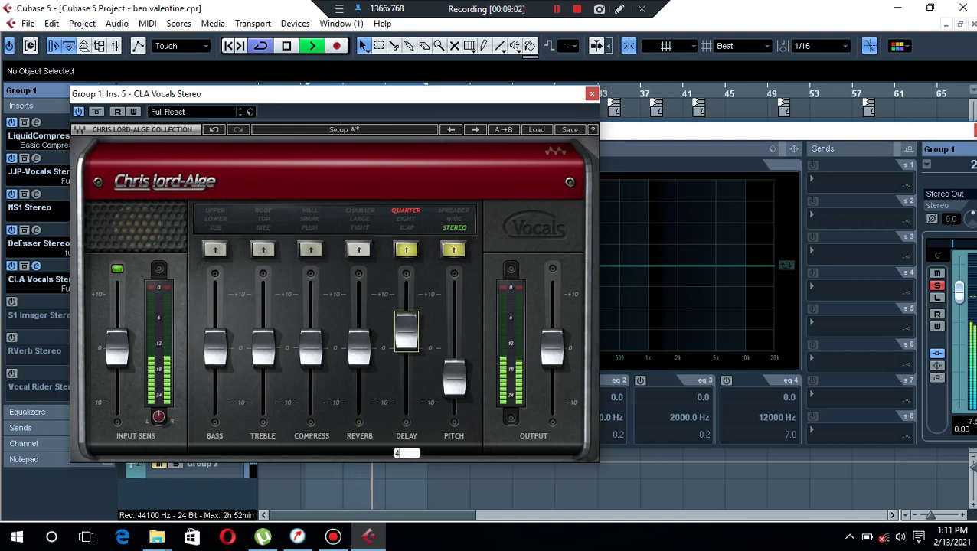
key("Escape")
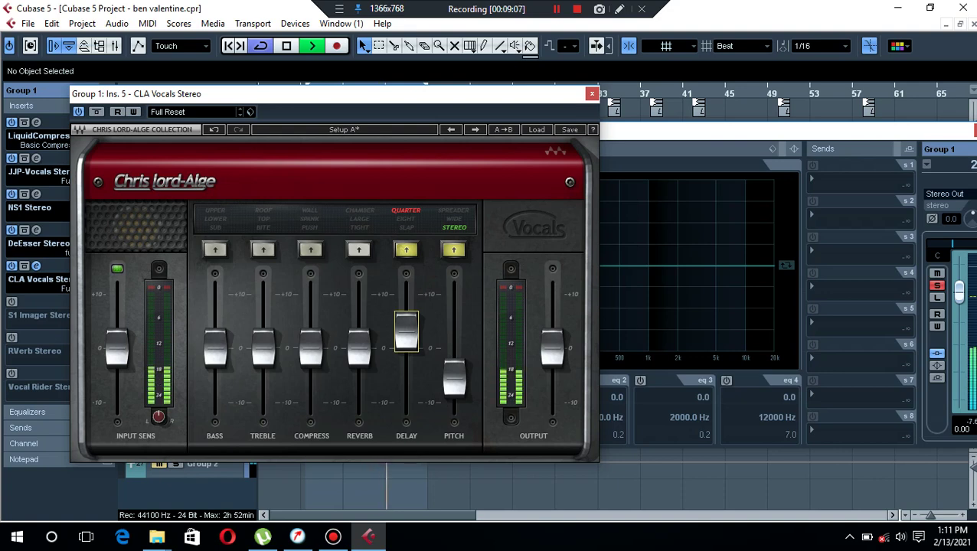
Switch Reverb to Chamber at -8.0 and Bass to Upper at about -4.5 in CLA Vocals, and close the editor.
left_click(358, 249)
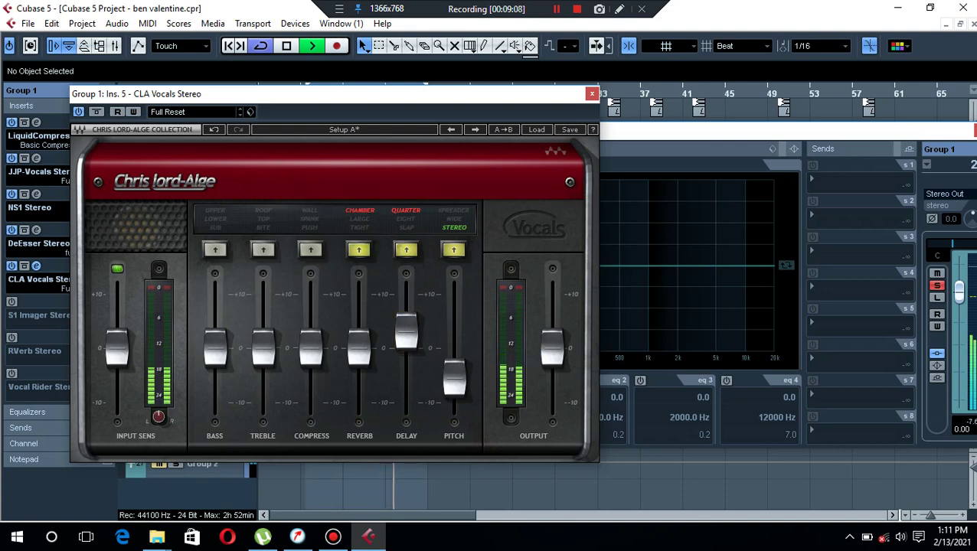
left_click_drag(359, 348, 359, 391)
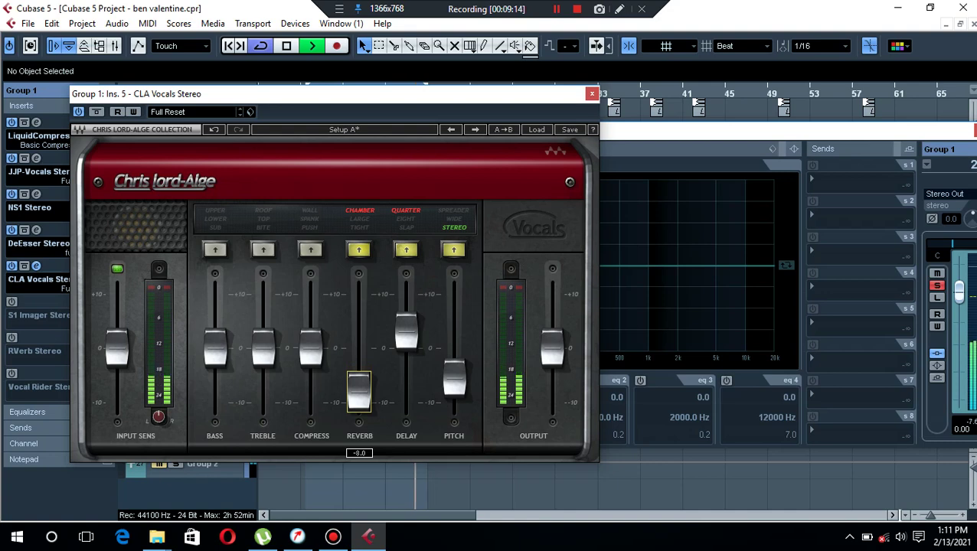
left_click(215, 249)
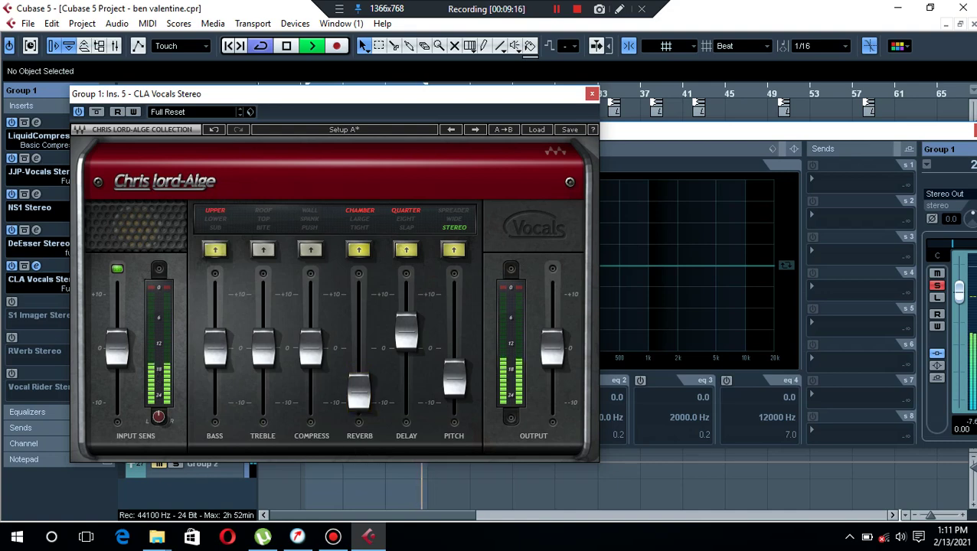
left_click_drag(215, 349, 215, 372)
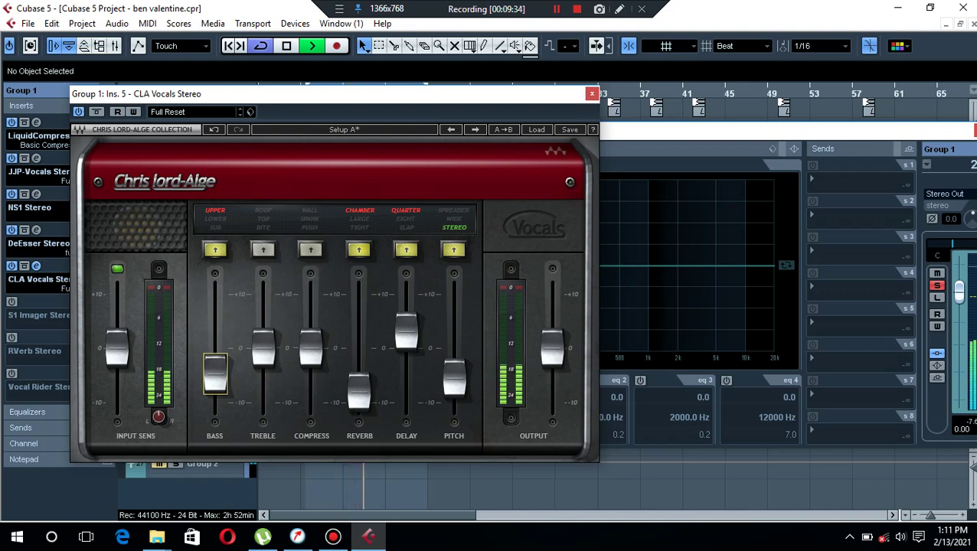
key("Escape")
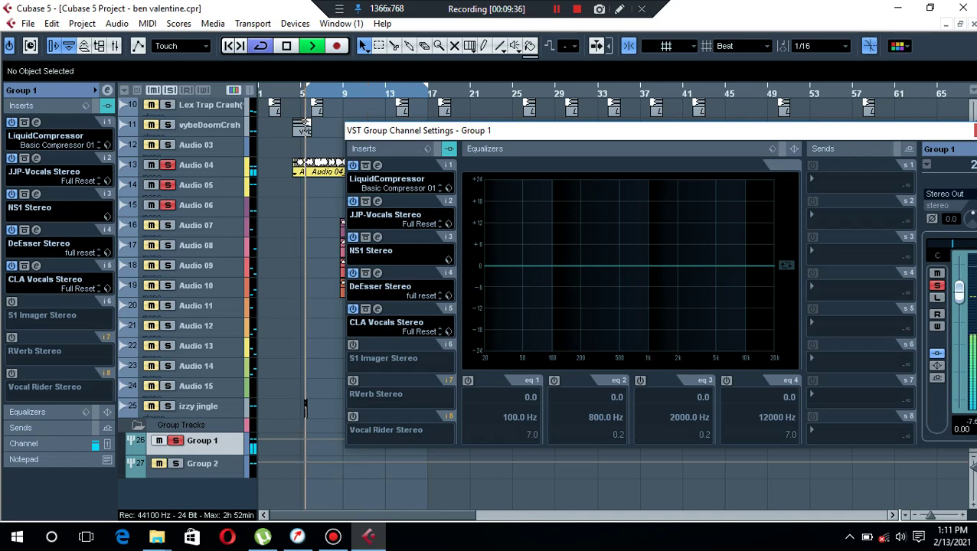
Compare the looped Group 1 vocals with CLA Vocals Stereo switched off and back on.
key("space")
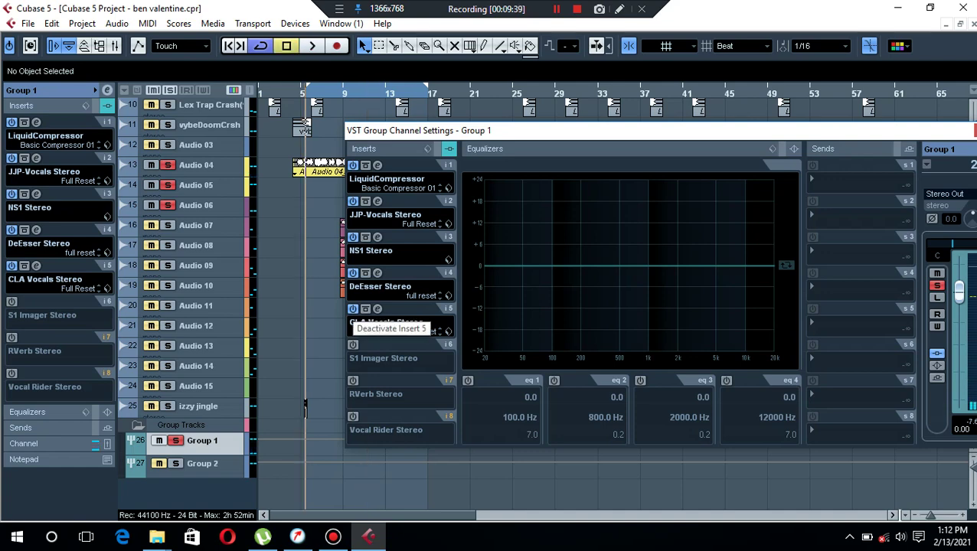
left_click(353, 310)
key("space")
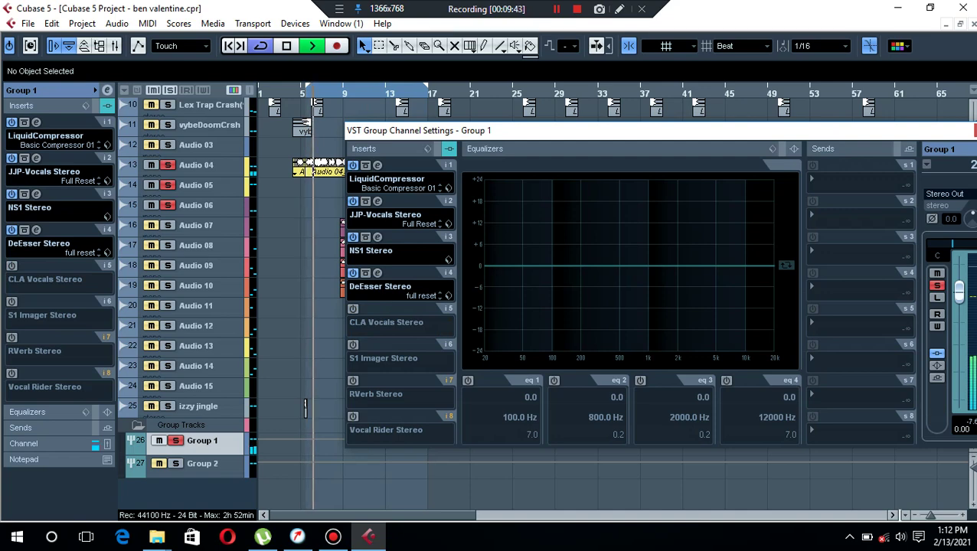
key("space")
key("space")
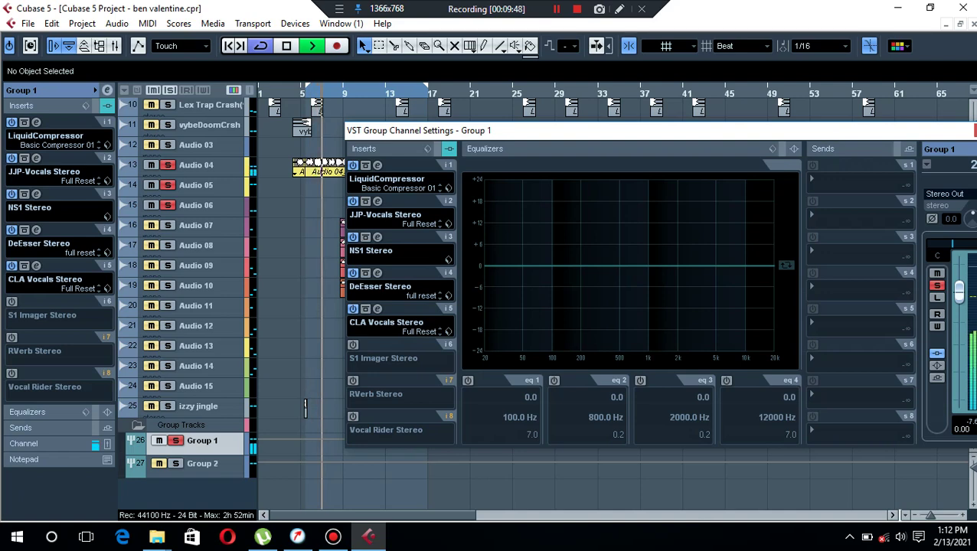
Reopen CLA Vocals Stereo, raise Bass to about -2 while the loop plays, and close the editor.
left_click(377, 309)
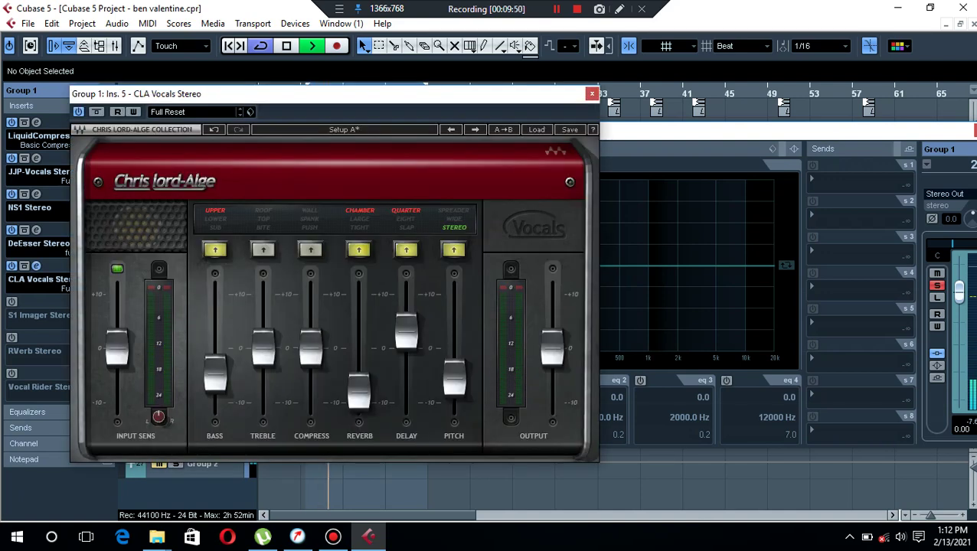
mouse_move(214, 346)
left_mouse_down()
mouse_move(215, 371)
mouse_move(215, 357)
left_mouse_up()
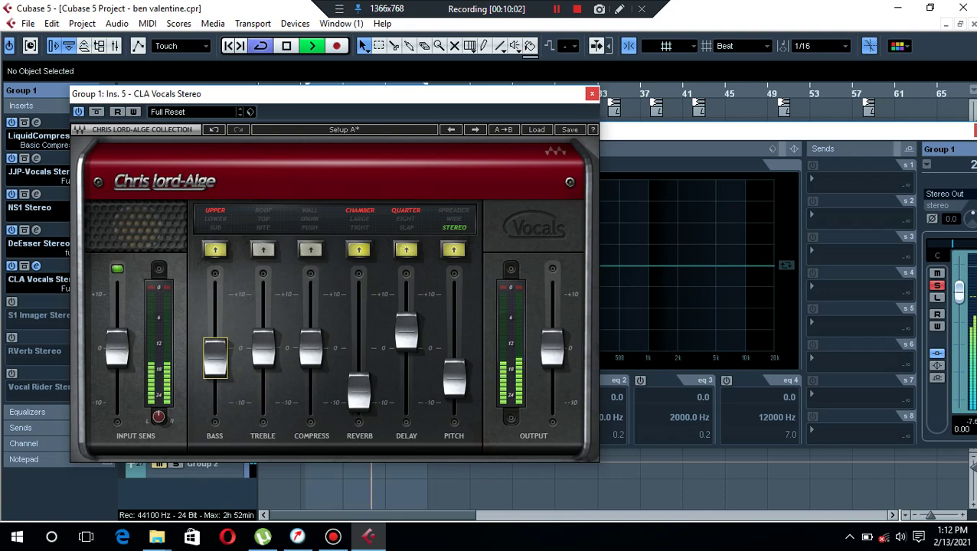
left_click(592, 94)
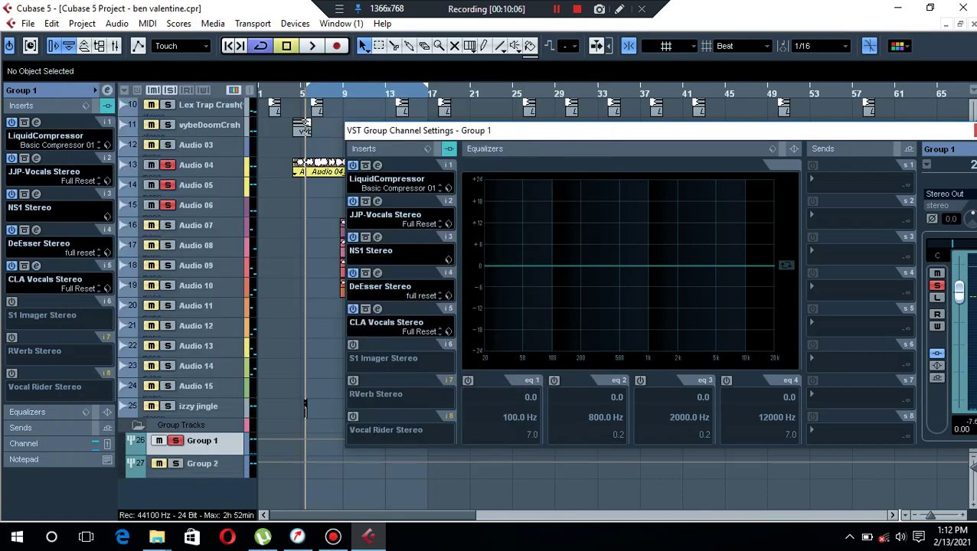
Activate the S1 Imager Stereo insert on Group 1 and load a fresh instance of it in slot 6.
left_click(353, 345)
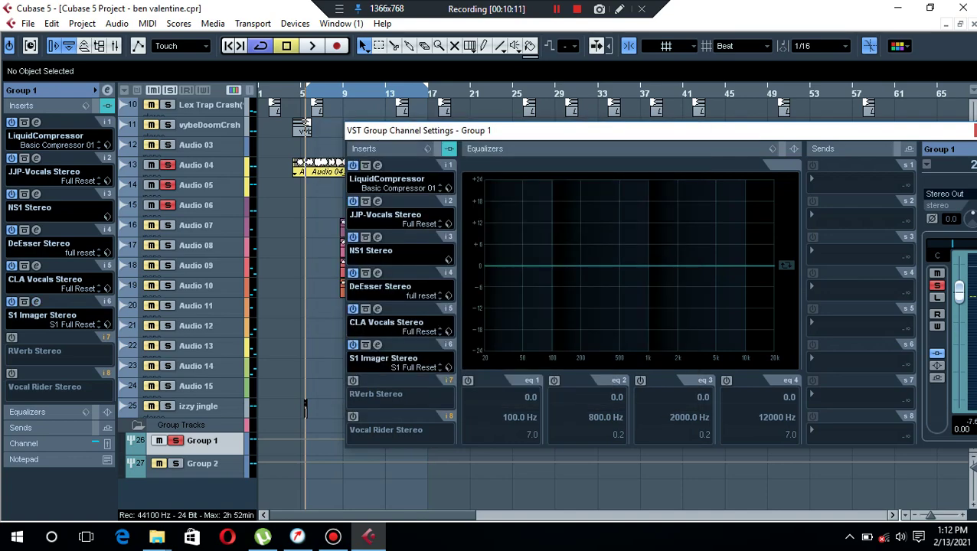
left_click(398, 393)
mouse_move(379, 316)
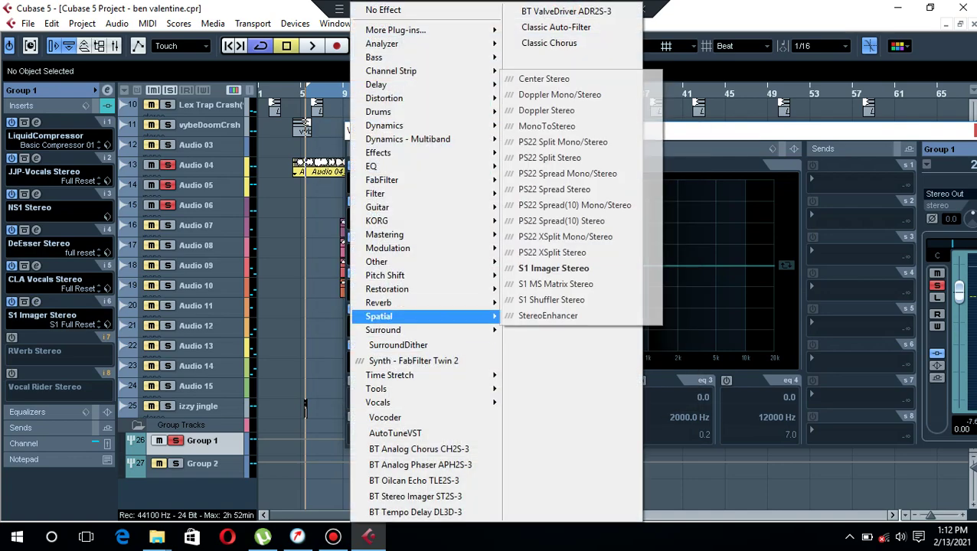
left_click(554, 268)
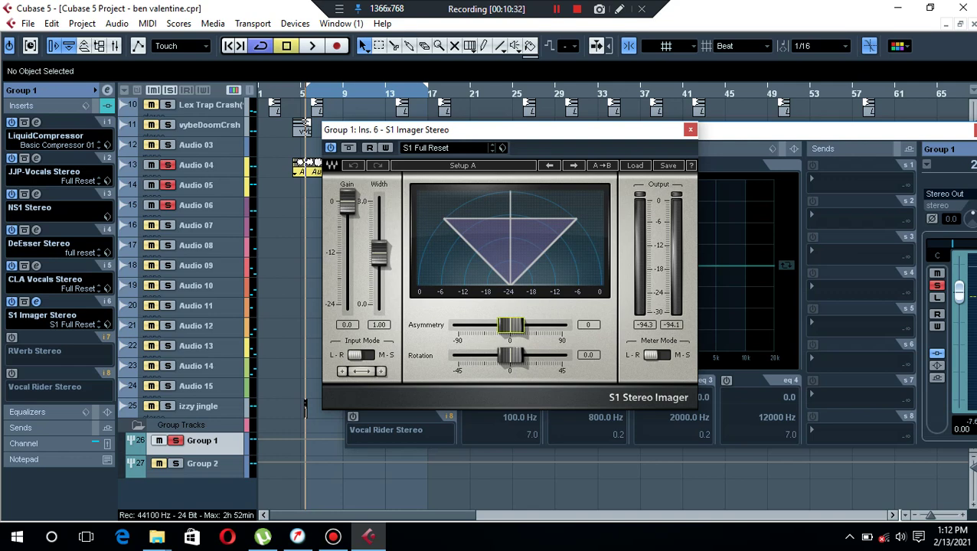
Try S1 Imager Asymmetry at -43 while the loop plays, comparing the vocals with the plug-in switched off and back on.
key("space")
left_click_drag(511, 326, 485, 325)
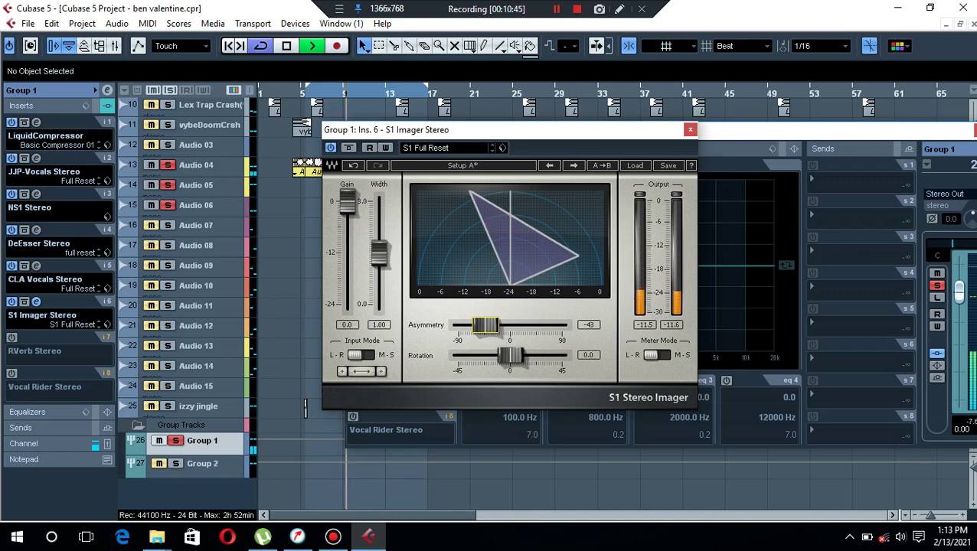
left_click(330, 146)
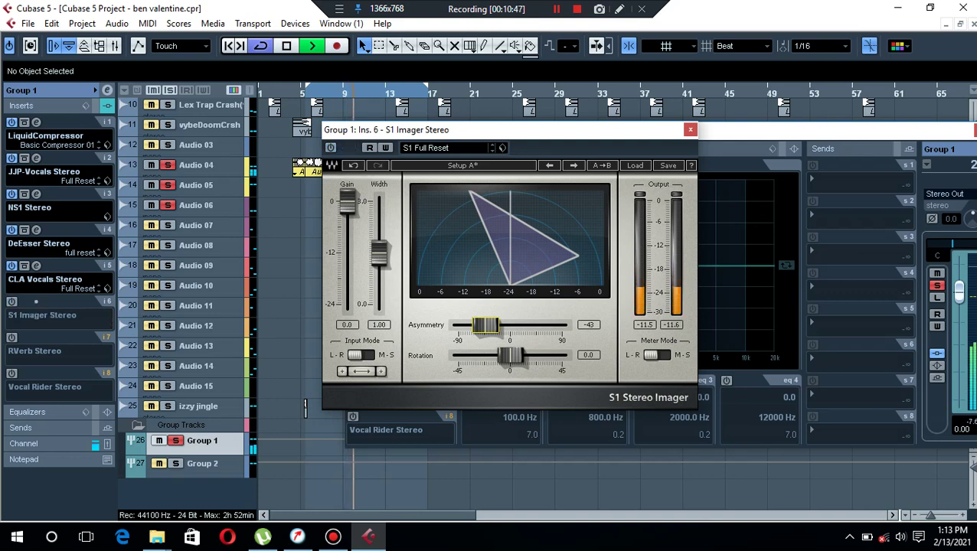
left_click(329, 147)
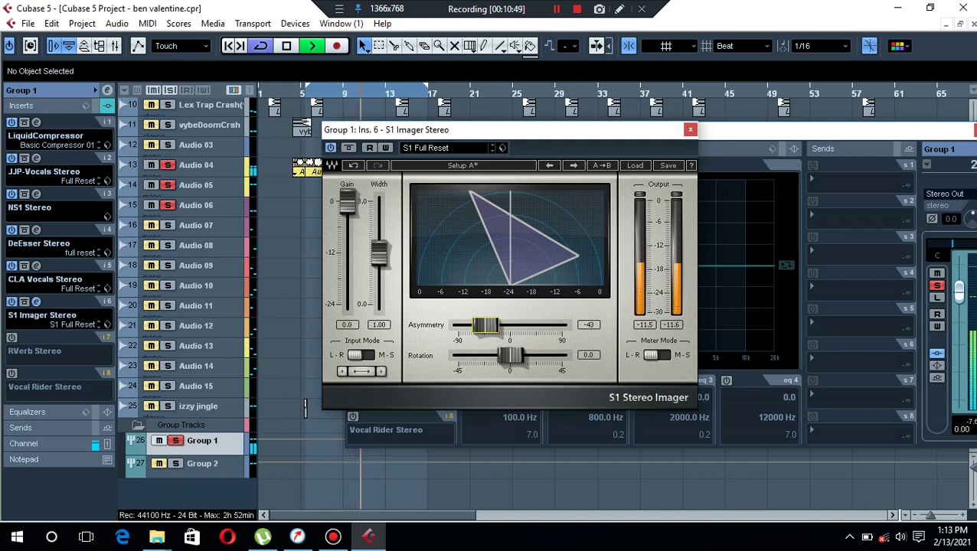
key("space")
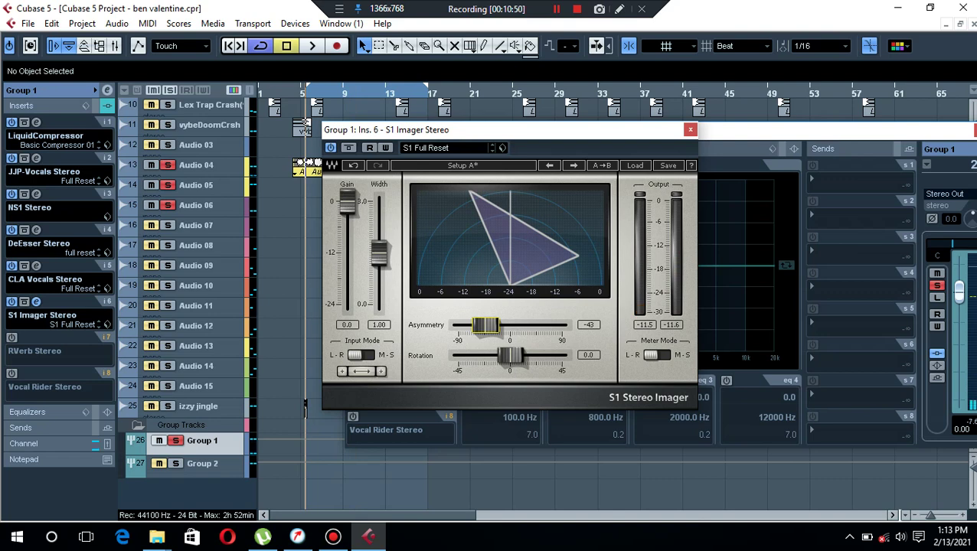
Set Asymmetry to 35 in S1 Imager, audition the loop, and close the editor.
left_click_drag(484, 325, 531, 324)
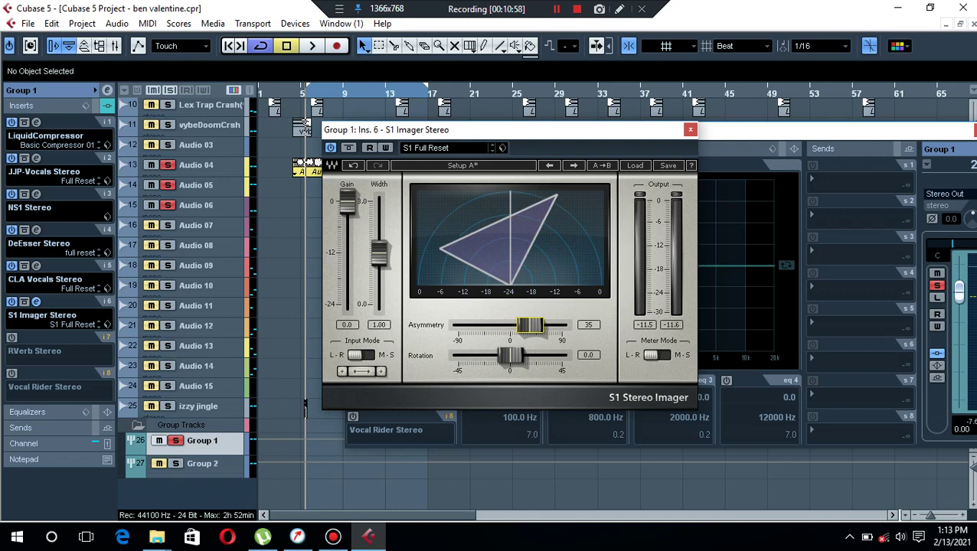
key("space")
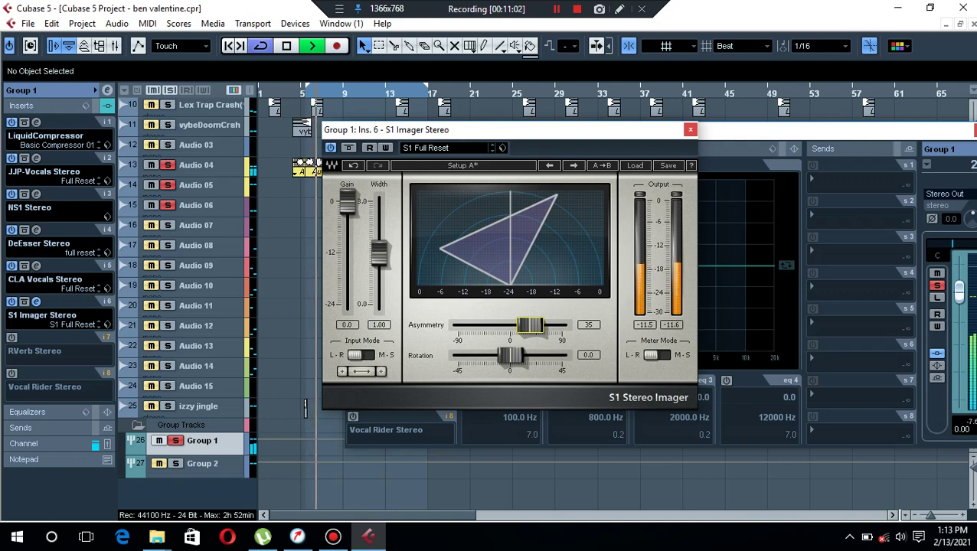
key("ctrl+w")
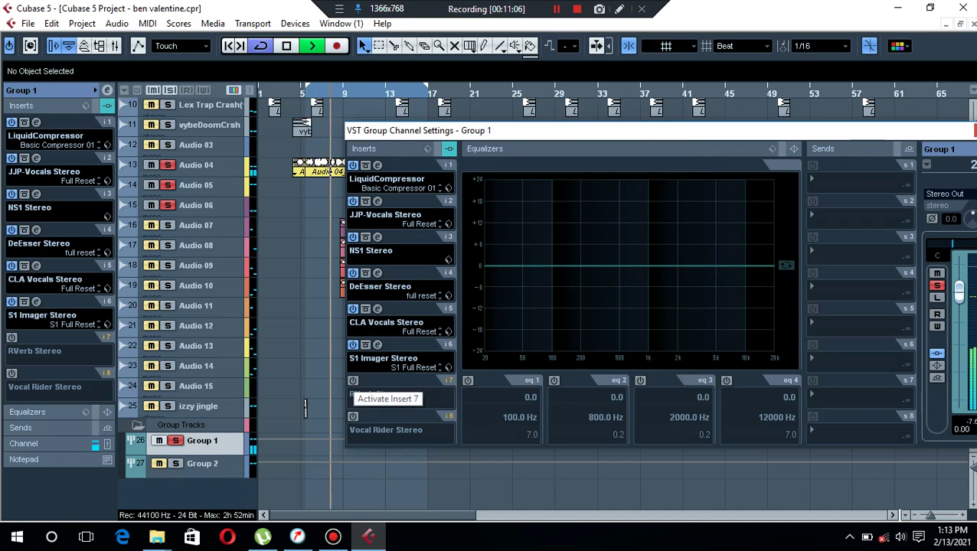
key("space")
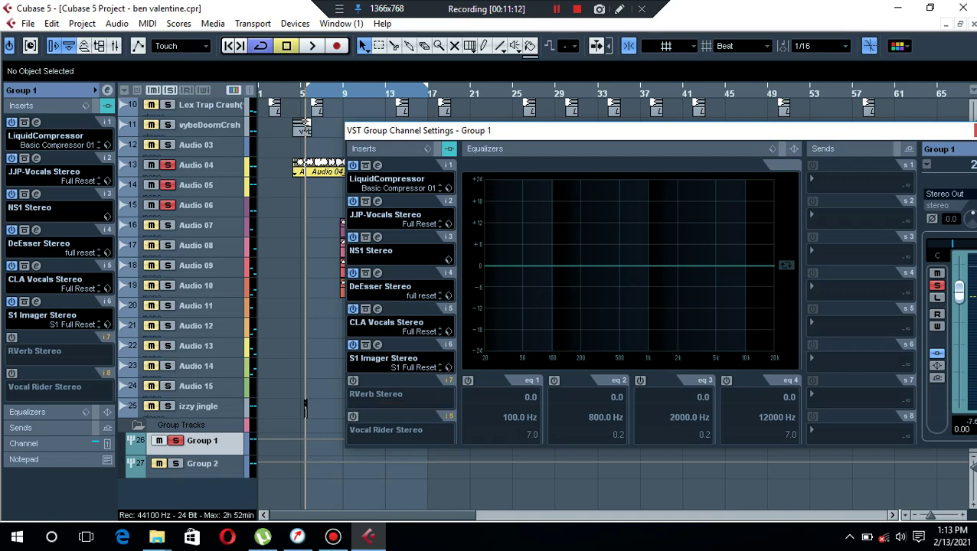
Activate the Vocal Rider Stereo insert on Group 1 and load a fresh instance of it in slot 8.
left_click(352, 417)
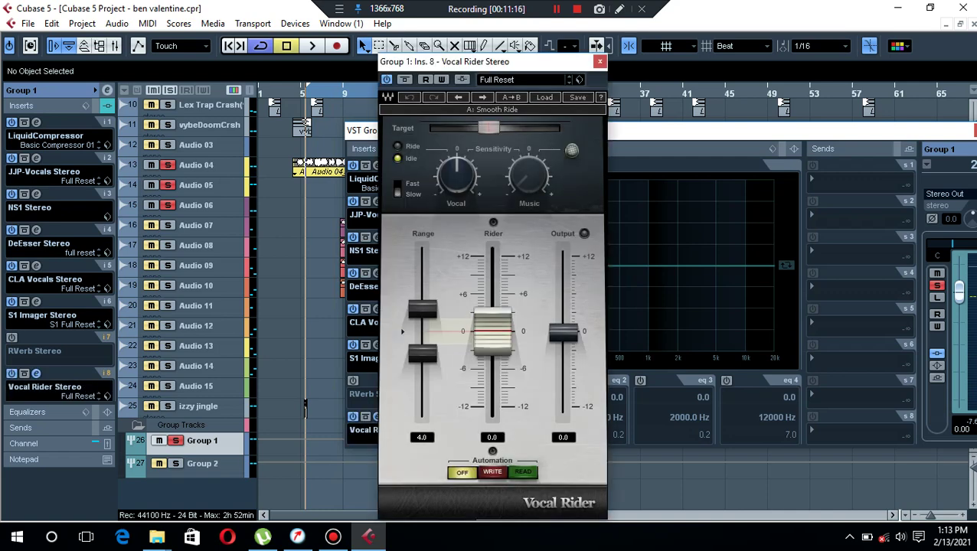
key("Escape")
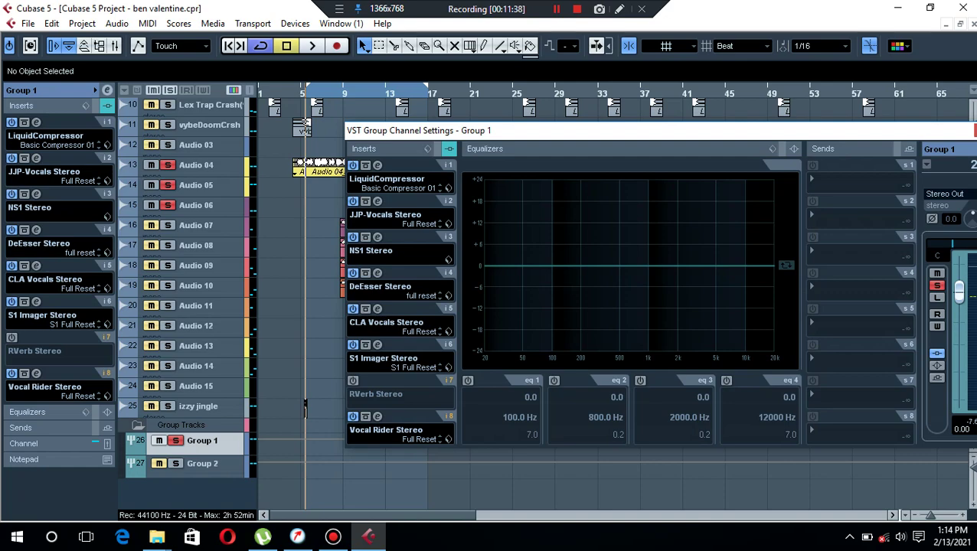
left_click(386, 322)
mouse_move(378, 402)
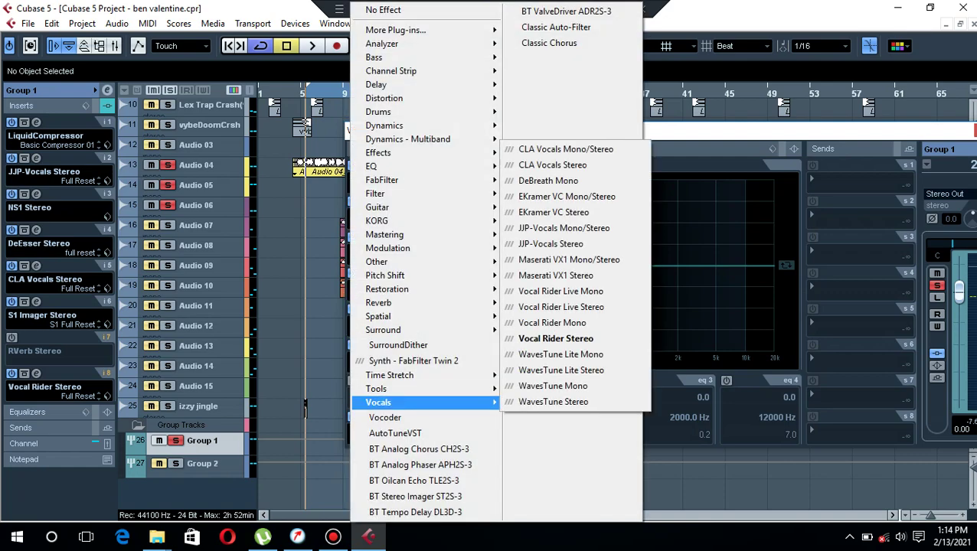
left_click(556, 338)
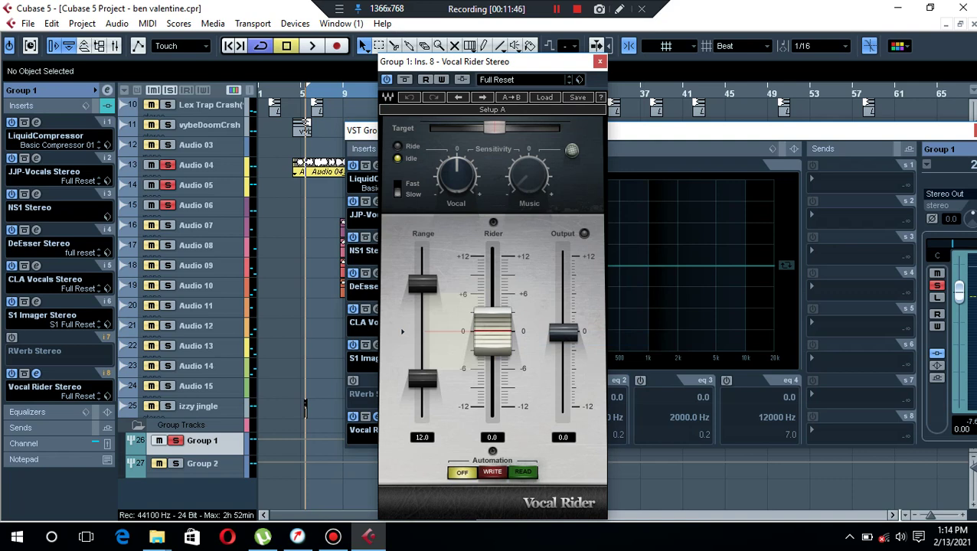
Play the loop twice to hear how Vocal Rider rides the Group 1 vocal level.
key("space")
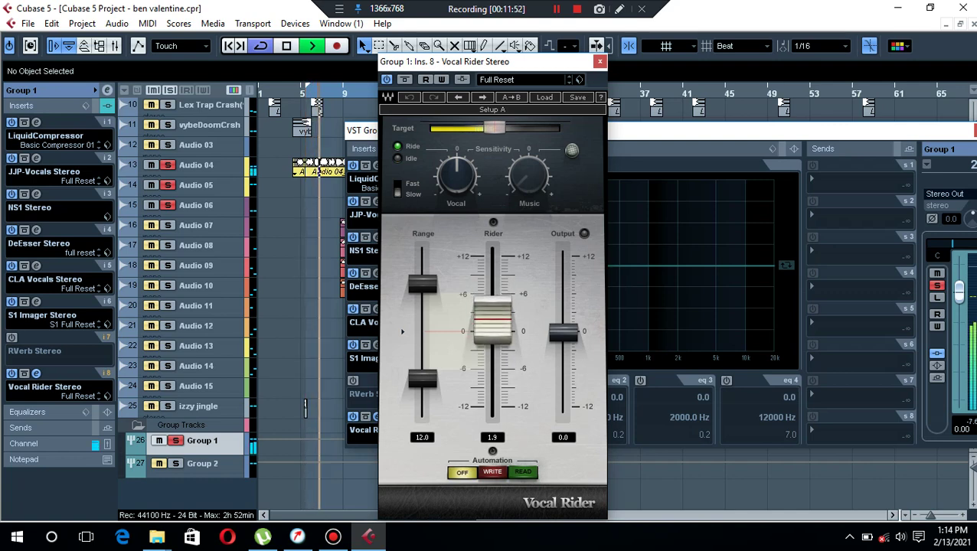
key("space")
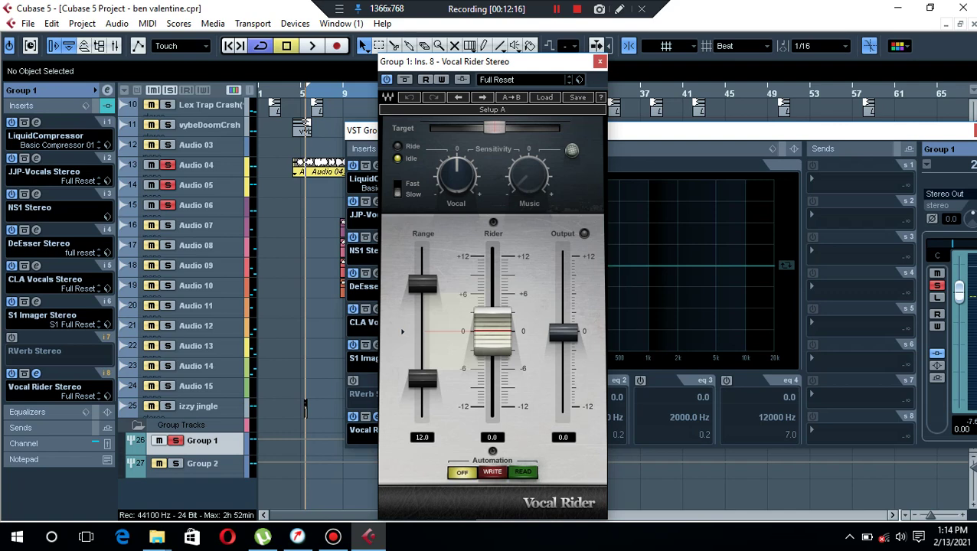
key("space")
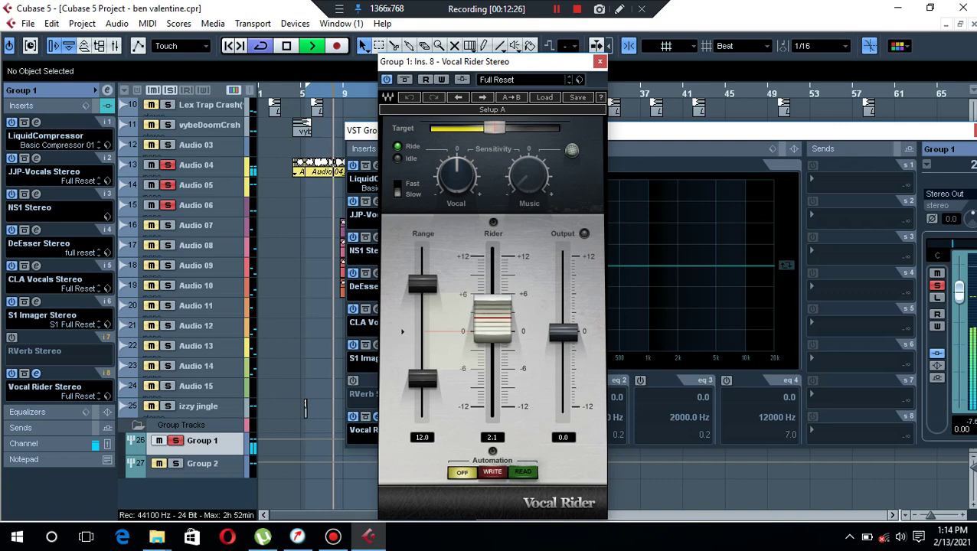
key("space")
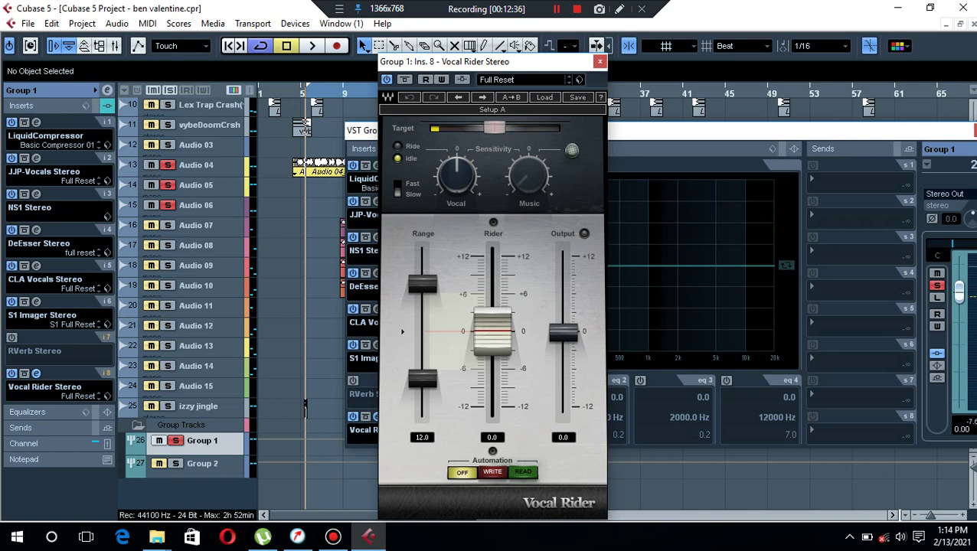
Load the Smooth Ride factory preset in Vocal Rider, audition the loop, and close the editor.
left_click(544, 98)
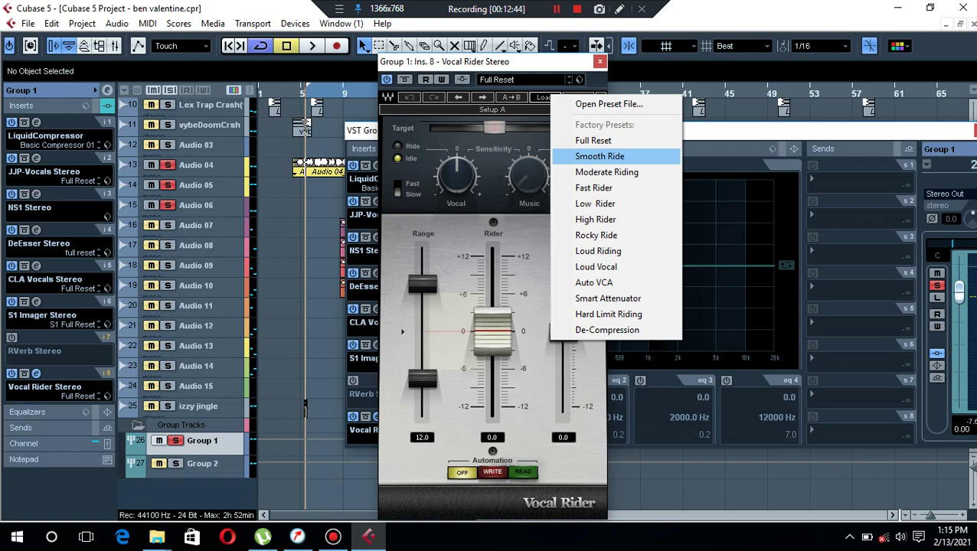
key("Return")
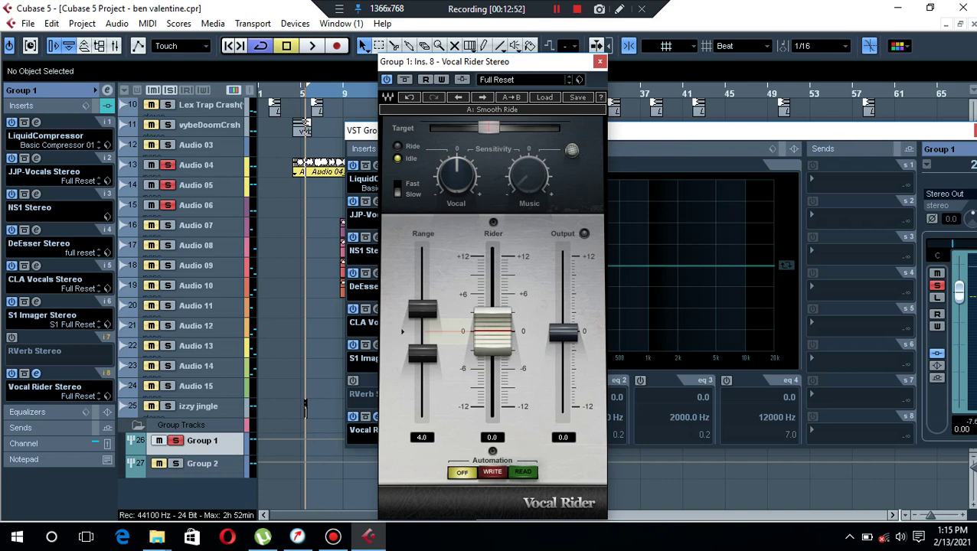
key("space")
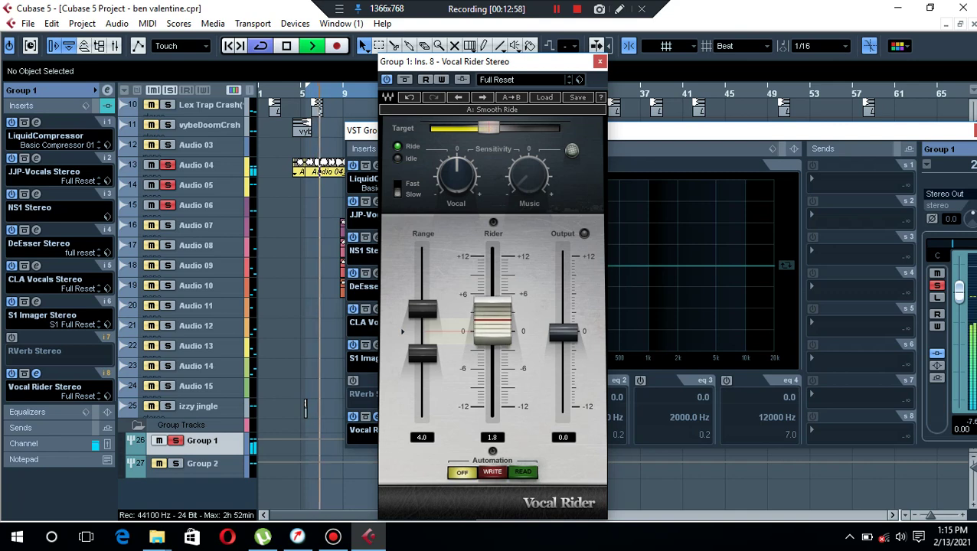
key("space")
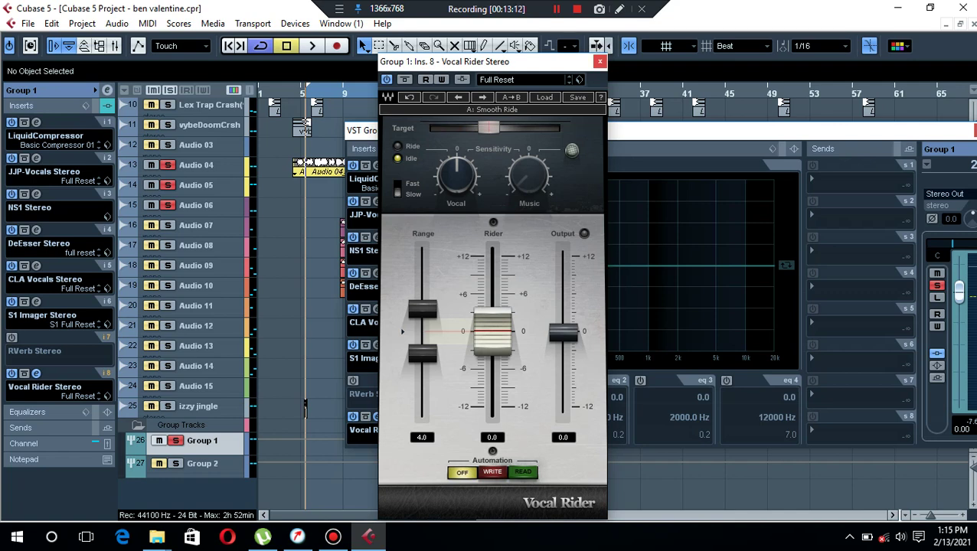
left_click(599, 62)
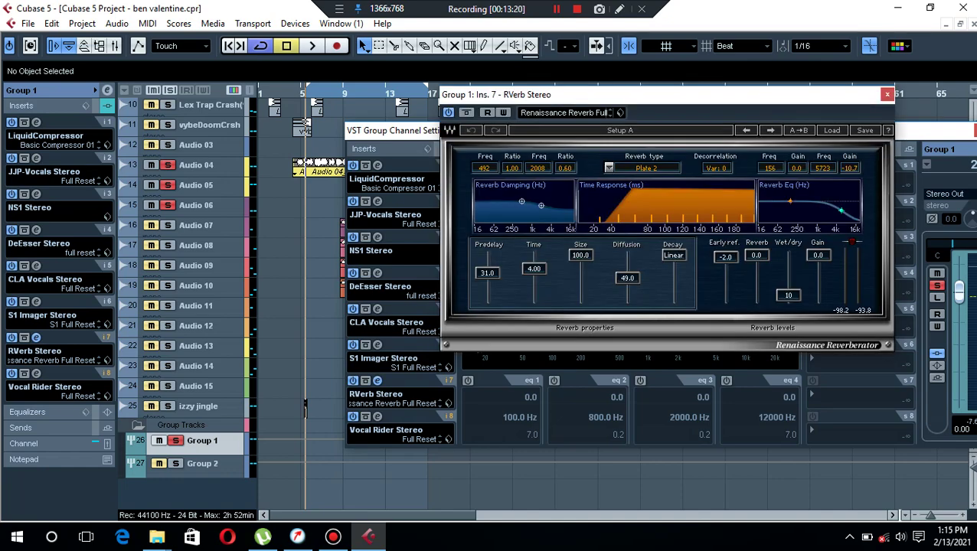
Load a fresh instance of RVerb Stereo in slot 7 of Group 1 and stop the loop playback.
left_click(379, 394)
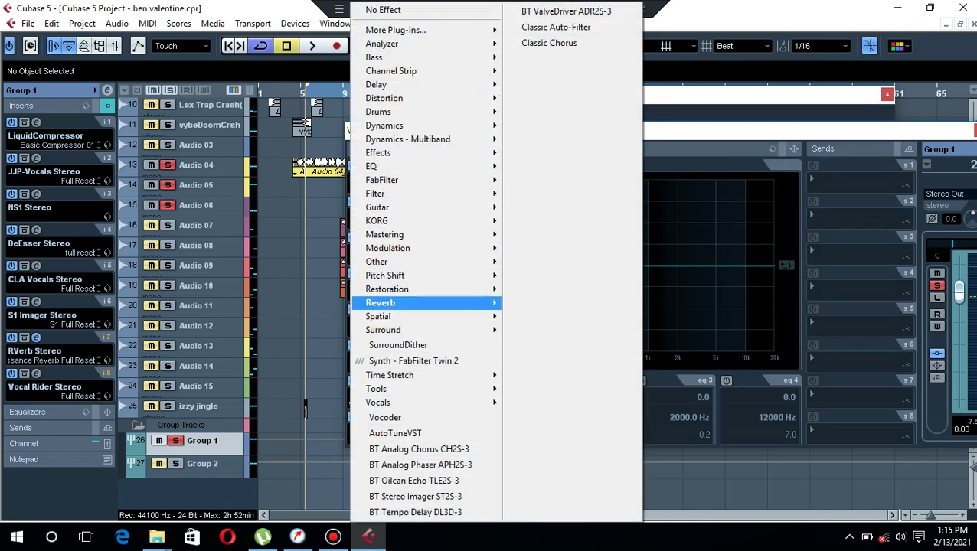
mouse_move(451, 302)
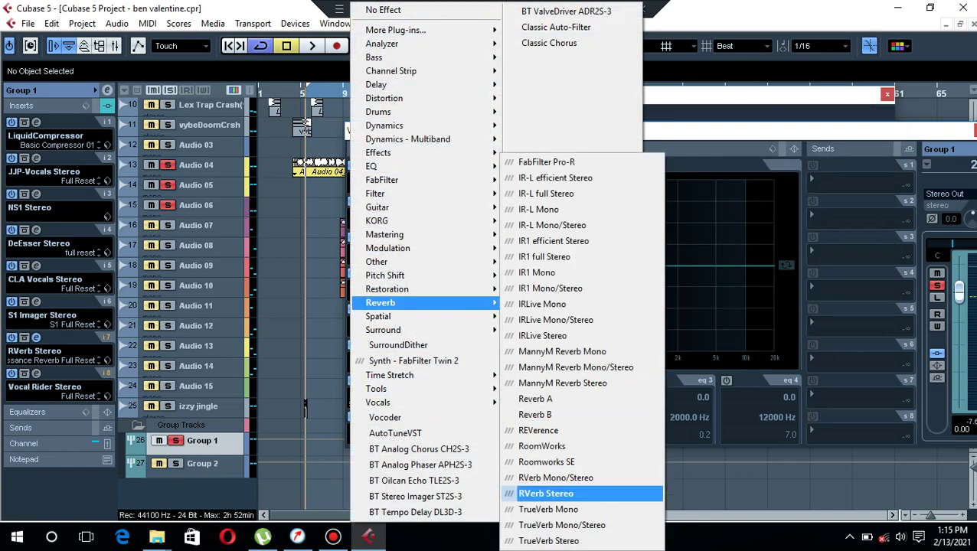
left_click(545, 493)
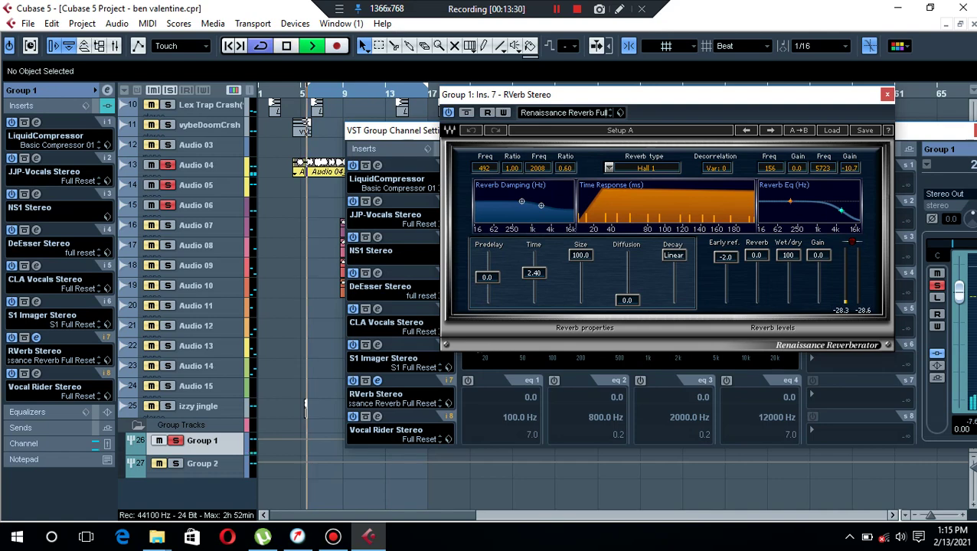
key("space")
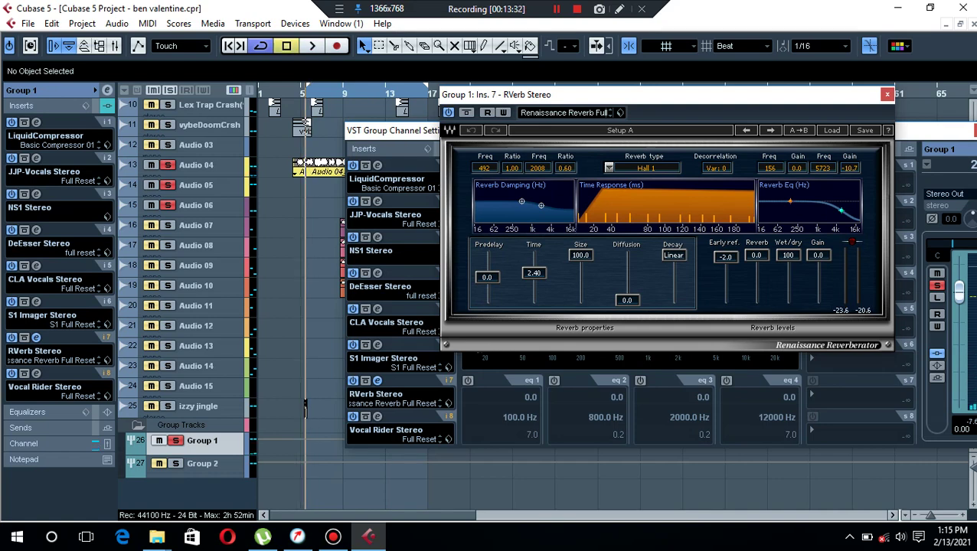
key("F2")
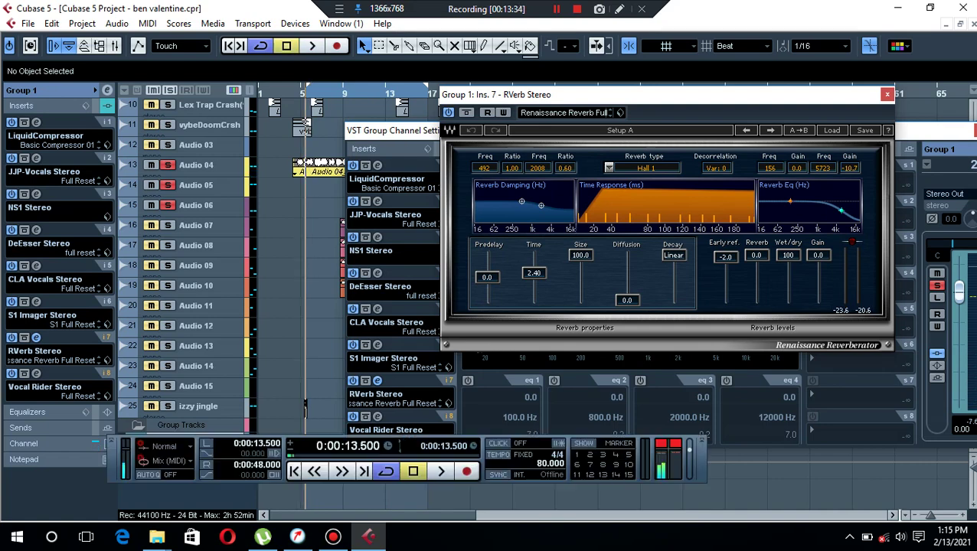
key("F2")
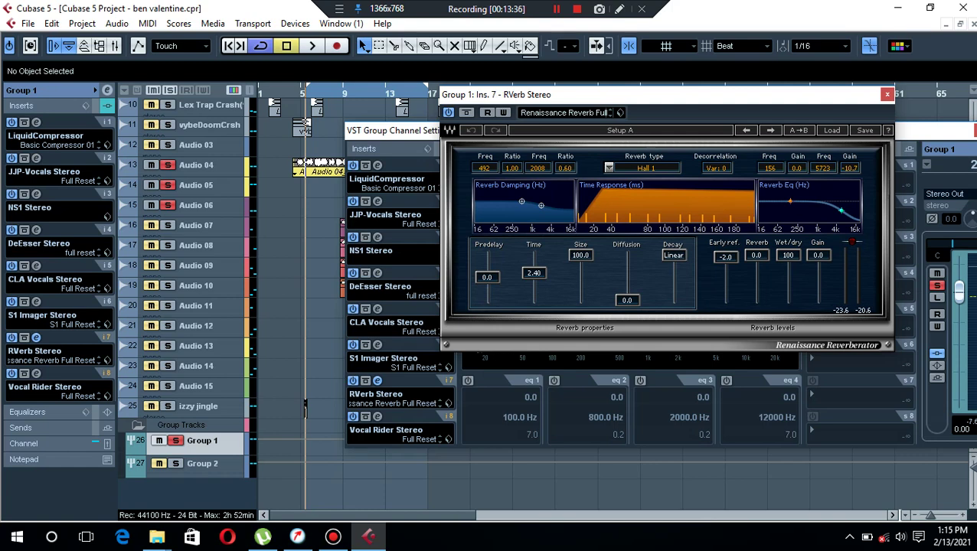
Set the RVerb reverb type to Plate 2, with Predelay at 31 and Time at 4.
left_click(608, 168)
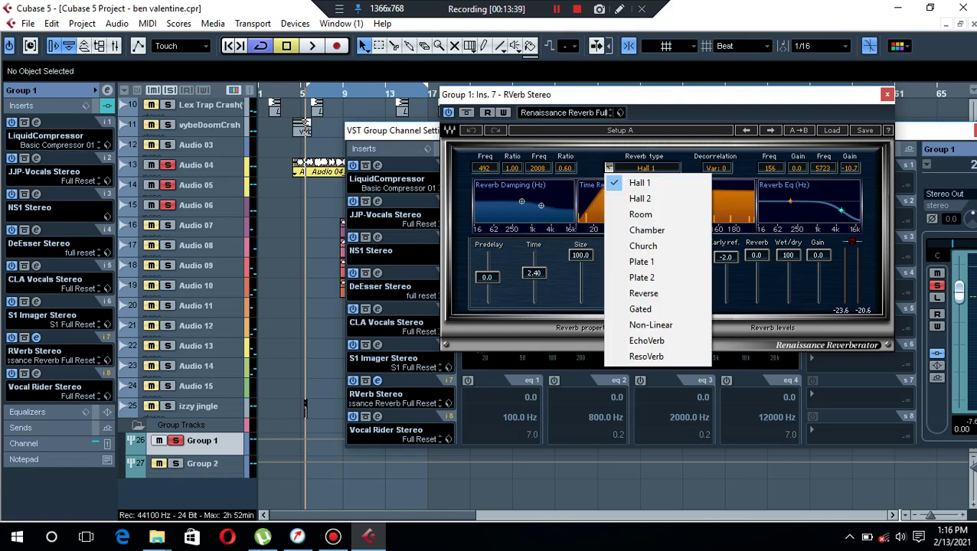
left_click(641, 277)
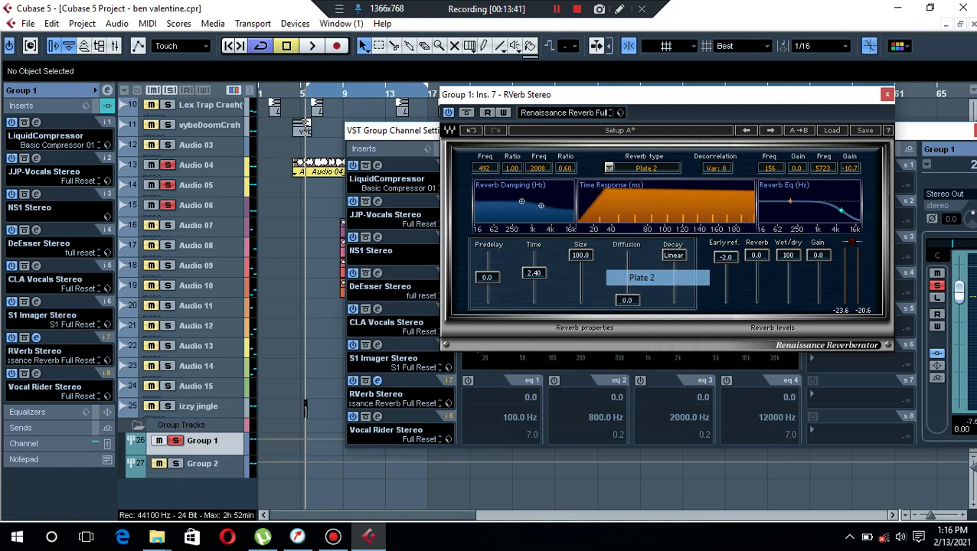
left_click(487, 277)
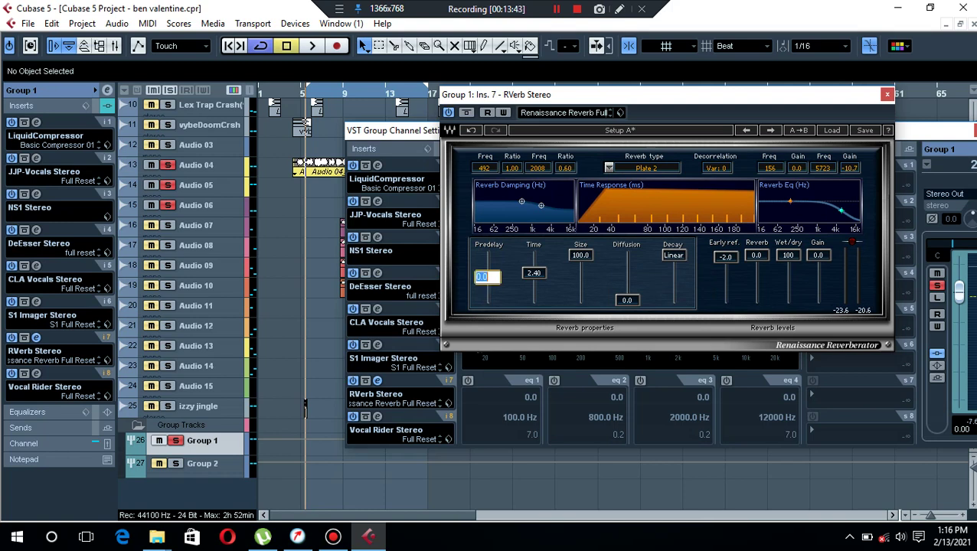
type("31")
key("Return")
left_click(534, 272)
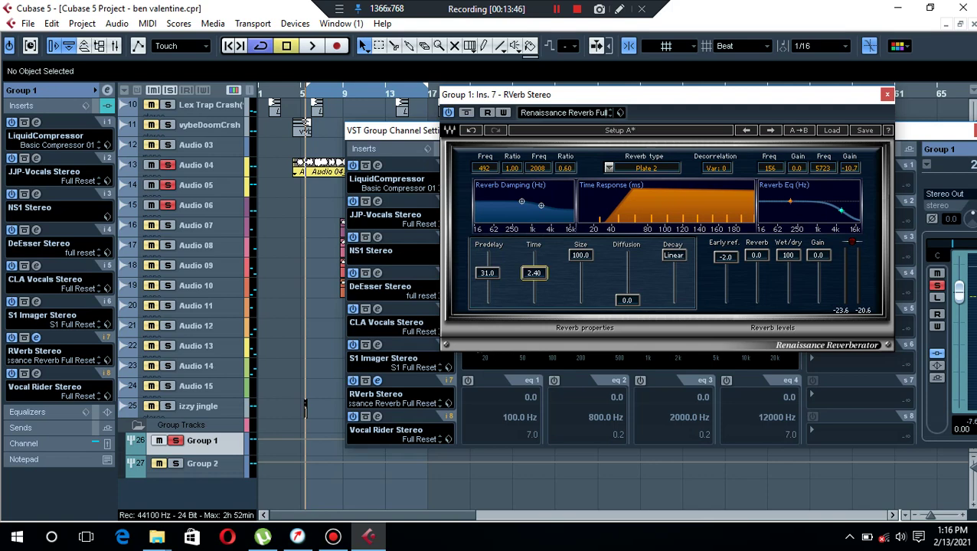
type("4")
key("Return")
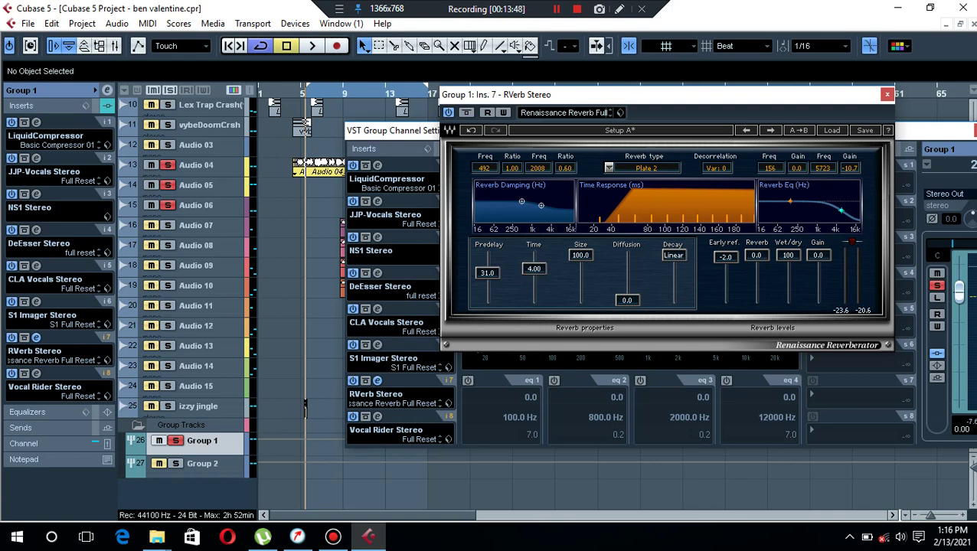
Set RVerb's Diffusion to 49 and Wet/dry to 10 while auditioning the loop, and close the editor and the Group 1 channel settings.
left_click(626, 300)
type("45")
key("Return")
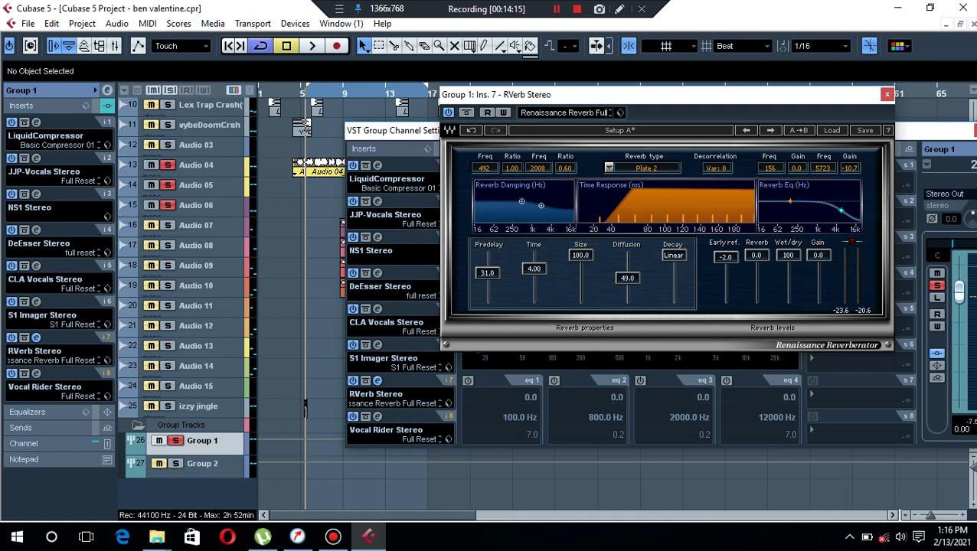
key("space")
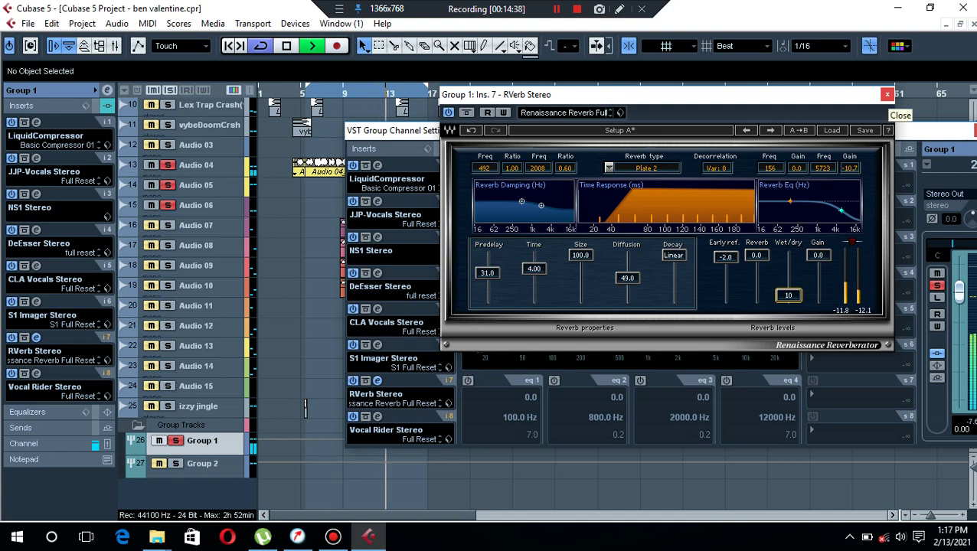
left_click(886, 94)
key("space")
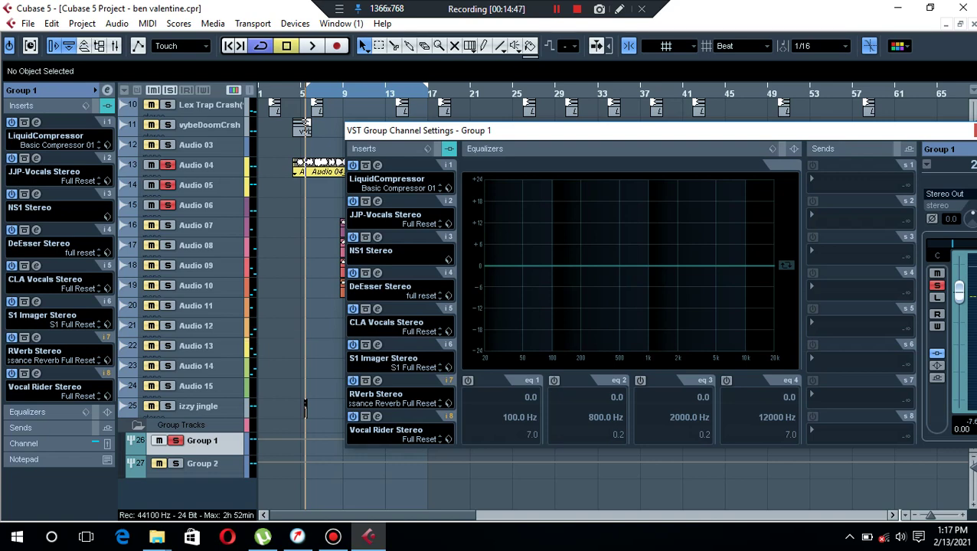
key("Escape")
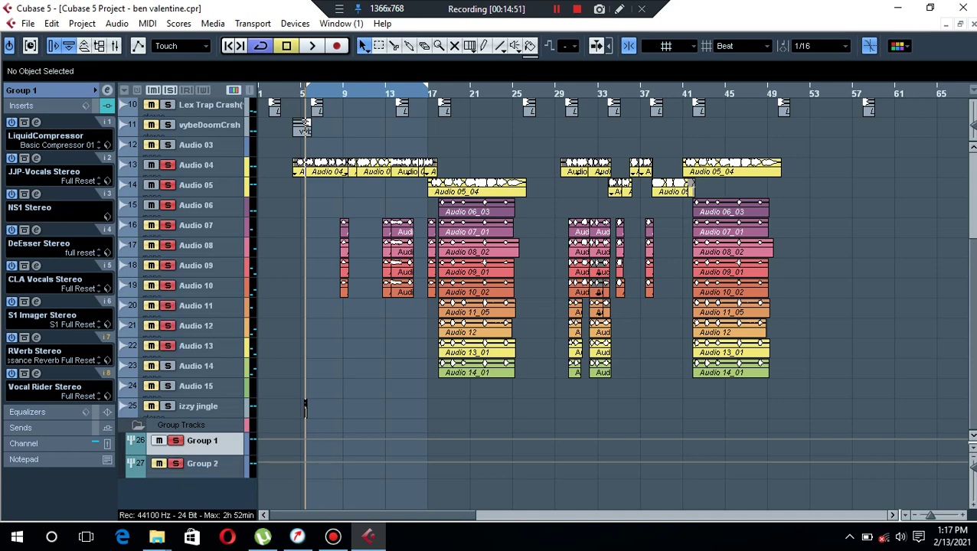
Select Group 2, loop the backing-vocal events on Audio 07 to Audio 14 around bars 30 to 34, and audition them.
key("Down")
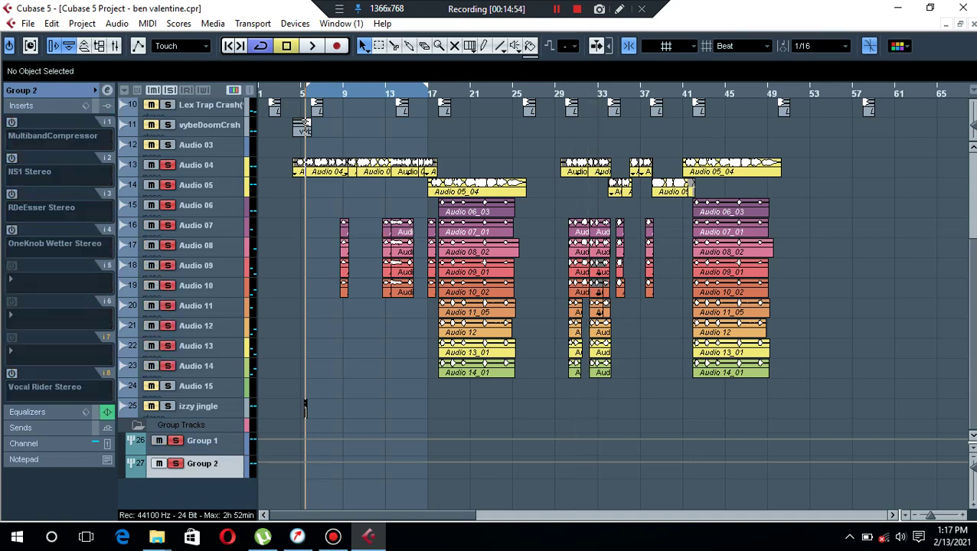
left_click_drag(553, 227, 610, 383)
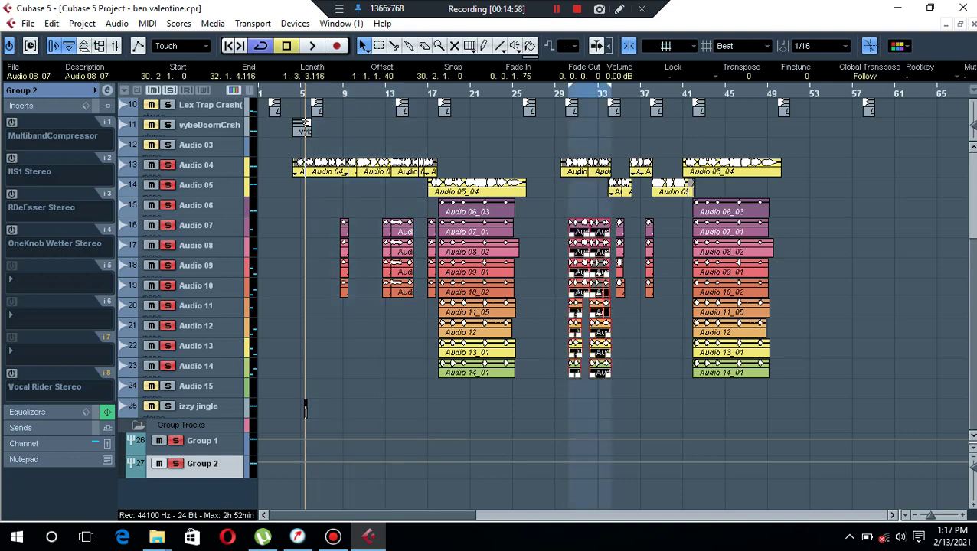
key("1")
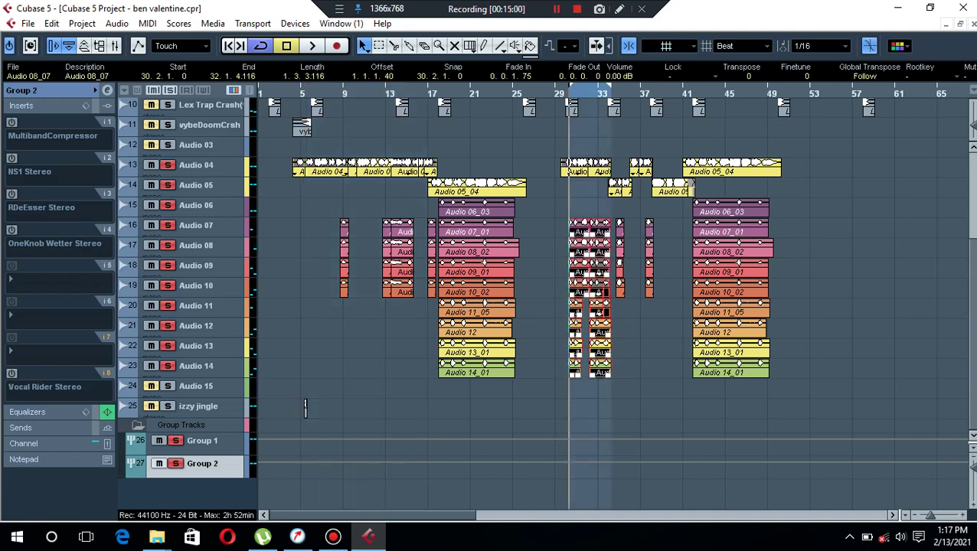
key("space")
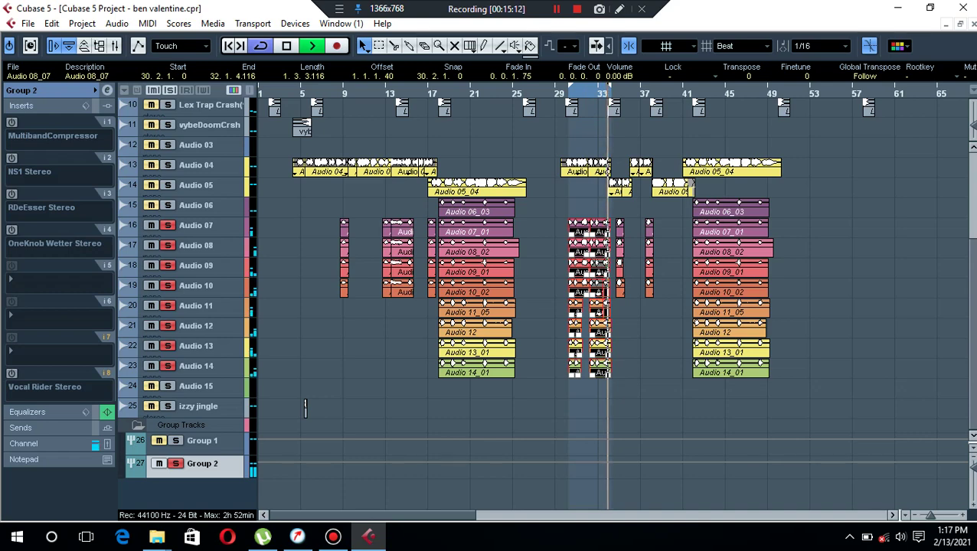
key("space")
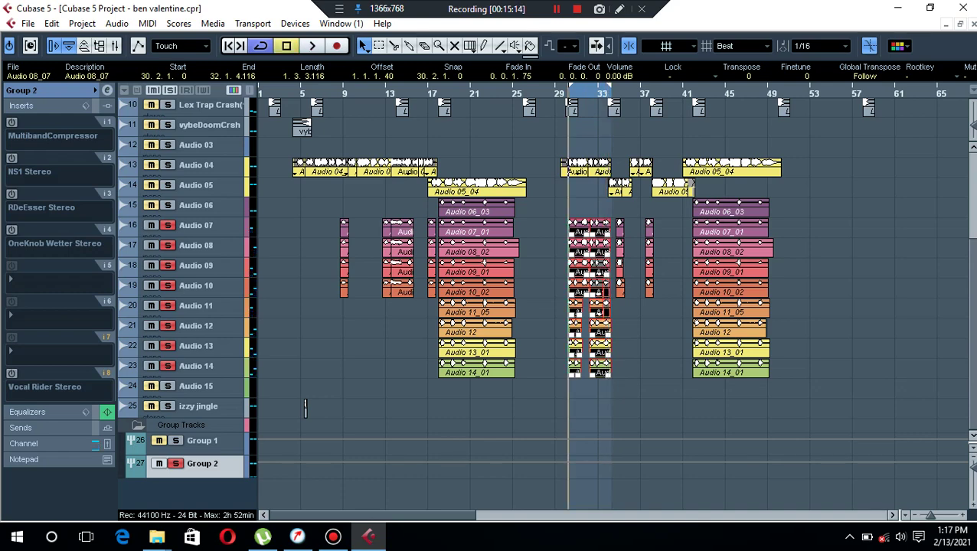
In the Group 2 channel settings, set EQ band 2 to -2.0 dB at 264 Hz and audition the loop.
key("e")
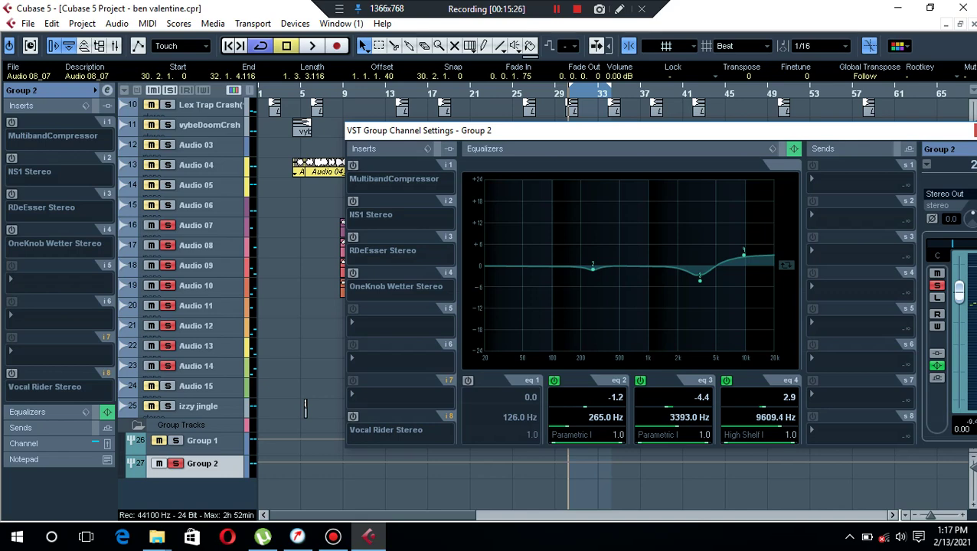
left_click_drag(592, 265, 591, 270)
key("space")
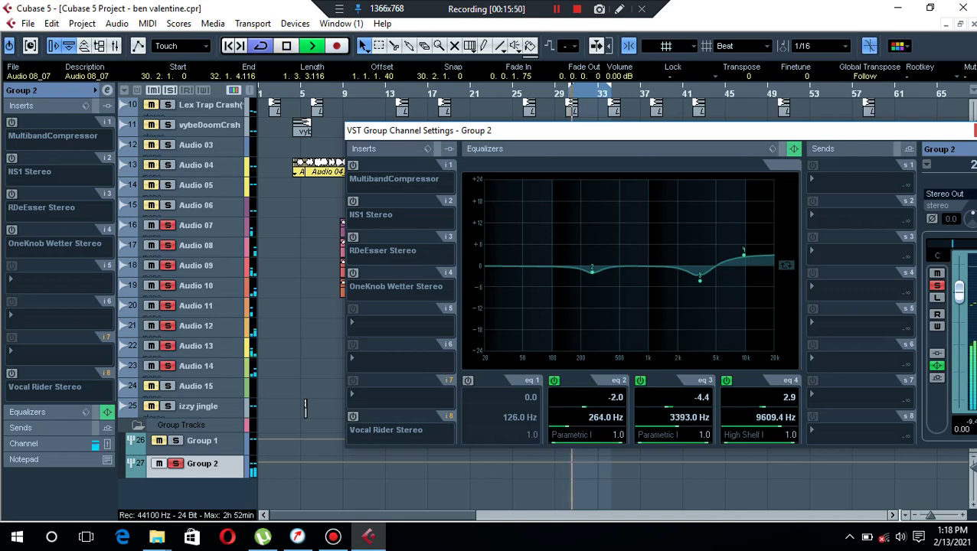
key("space")
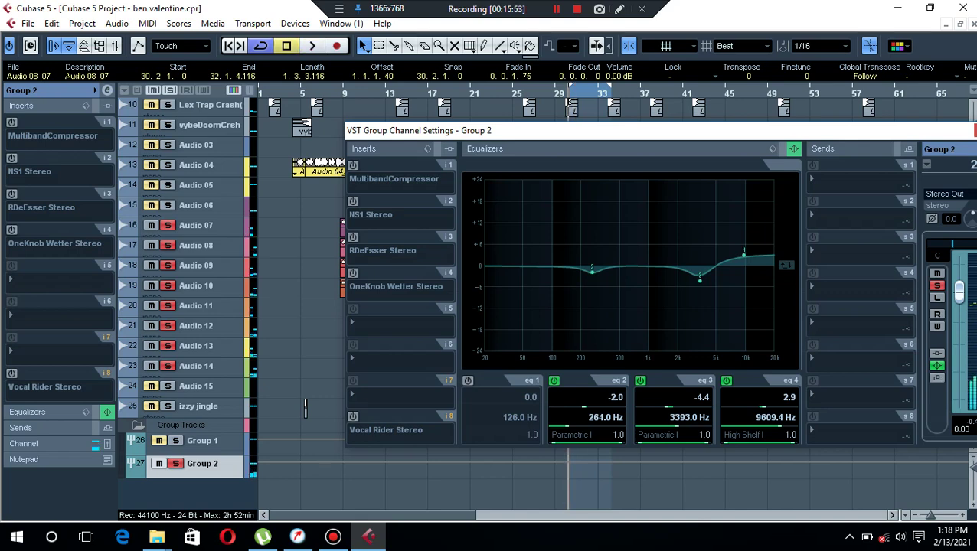
Activate MultibandCompressor on Group 2, lower its lowest band to about -4 dB, audition the loop, and close the editor.
left_click(352, 166)
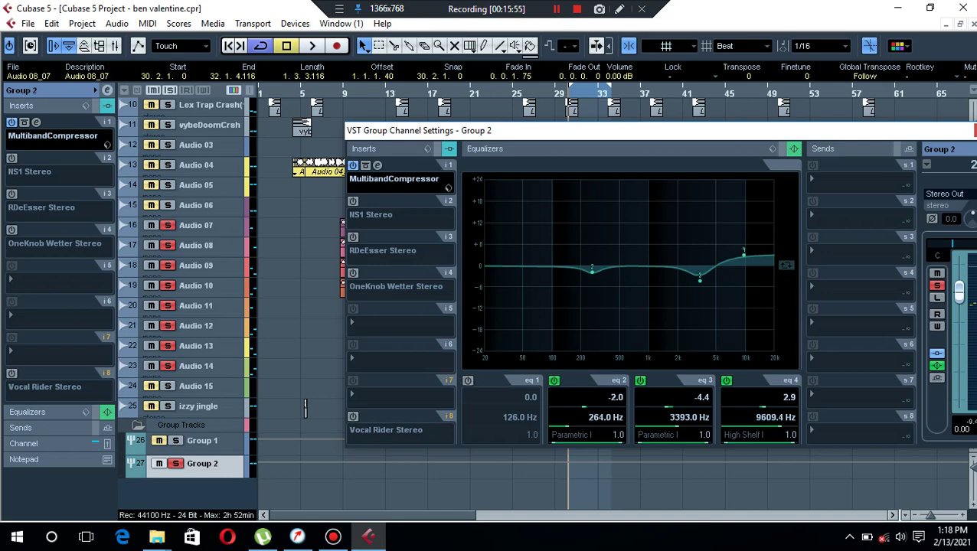
left_click(377, 165)
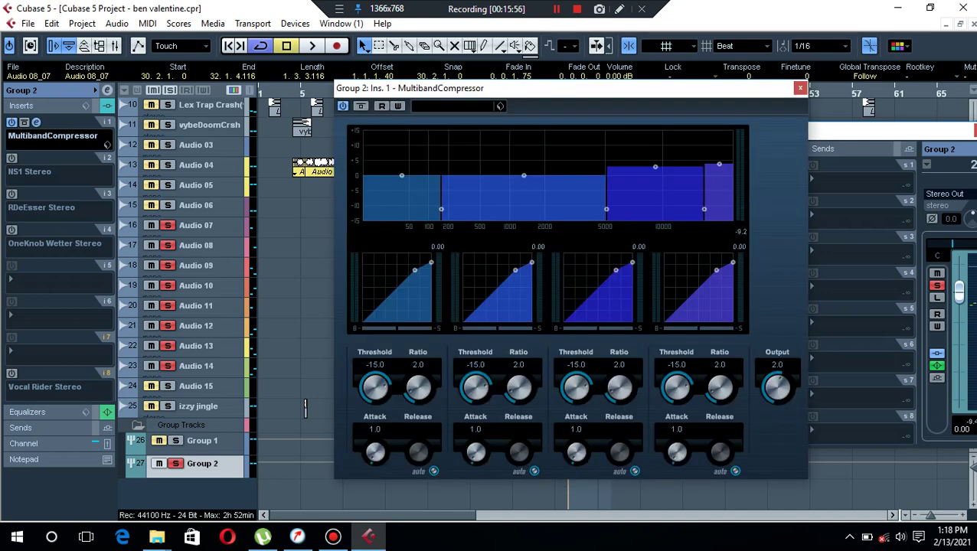
left_click_drag(401, 175, 401, 188)
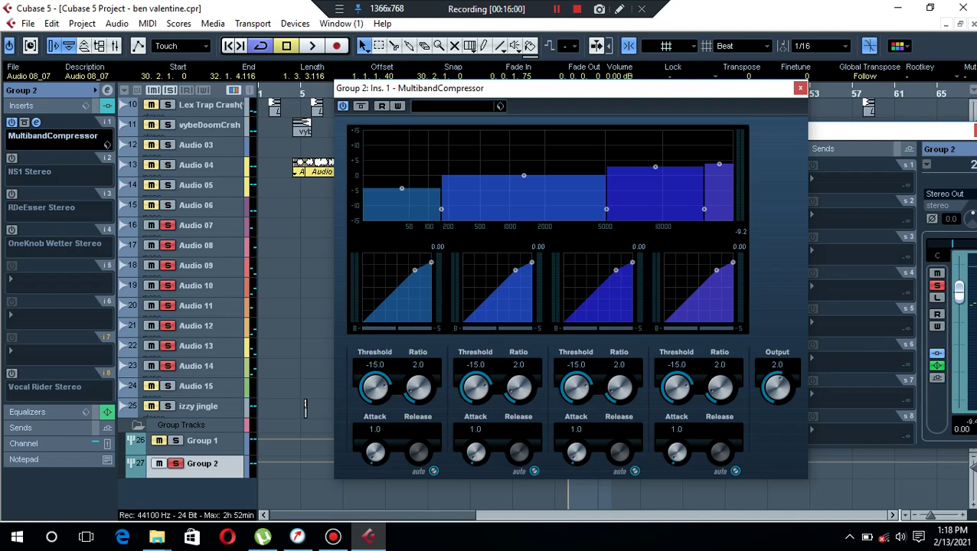
left_click_drag(747, 92, 437, 81)
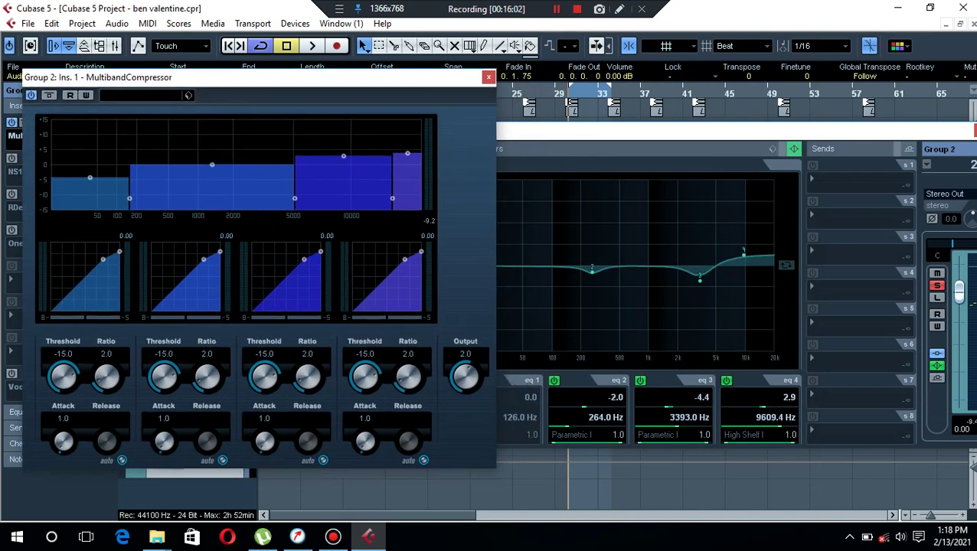
key("space")
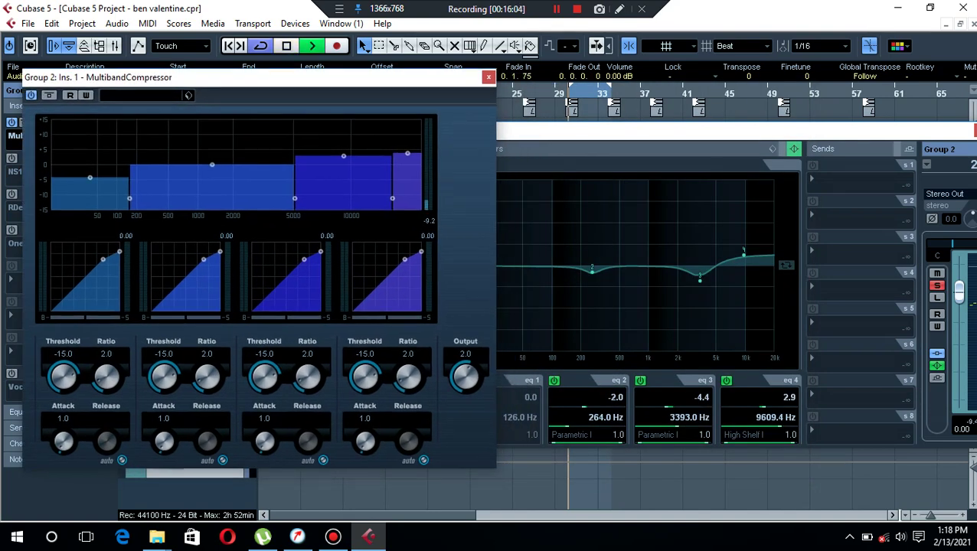
left_click(487, 77)
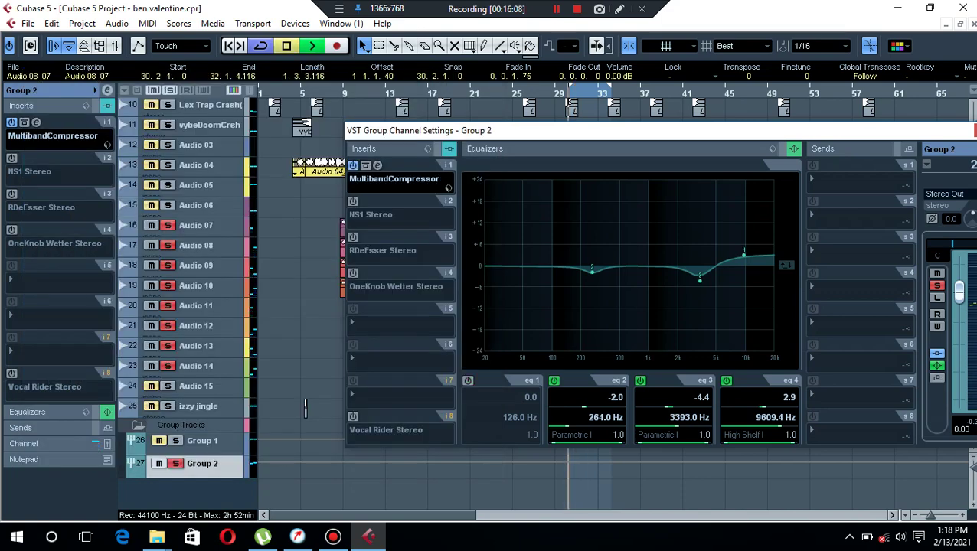
key("space")
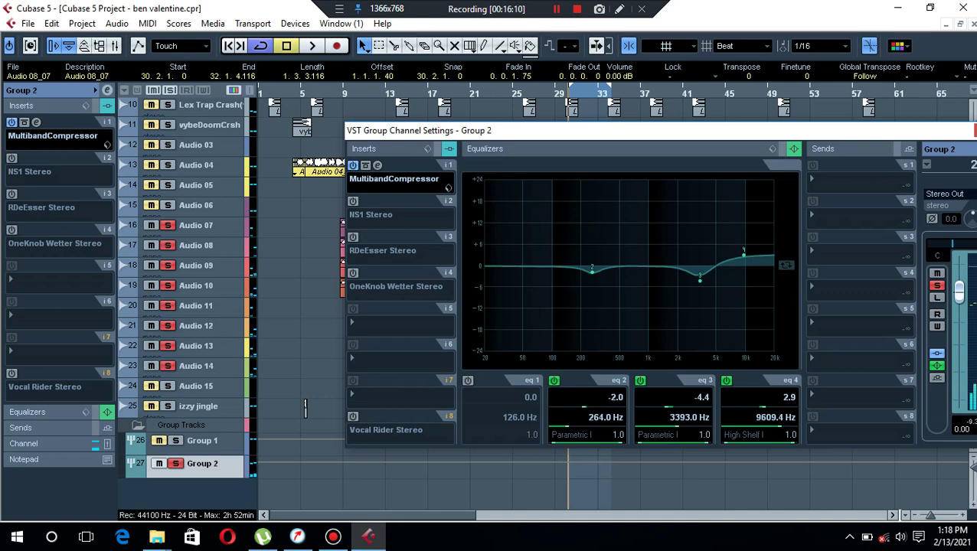
Activate NS1 Stereo in slot 2 of Group 2, audition its noise suppression on the loop, and close the editor.
left_click(352, 202)
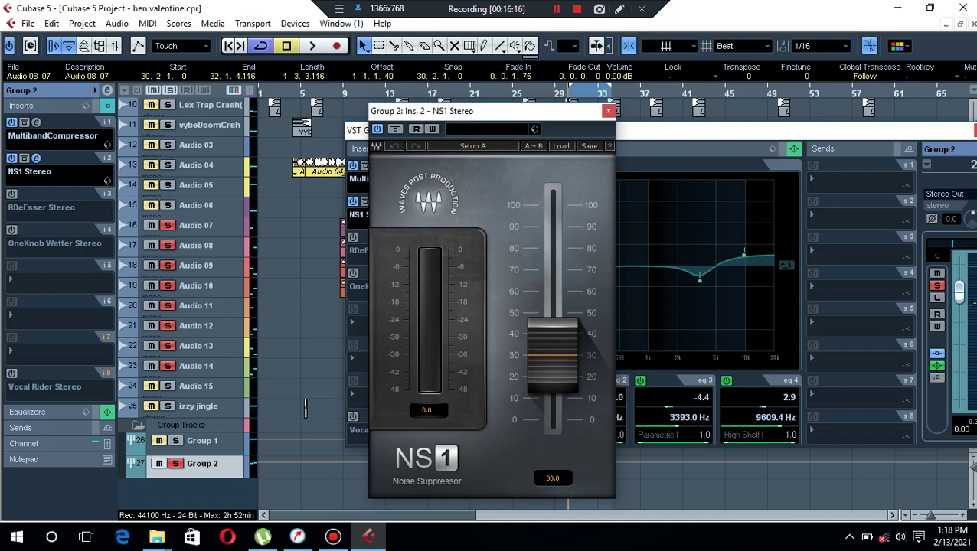
key("space")
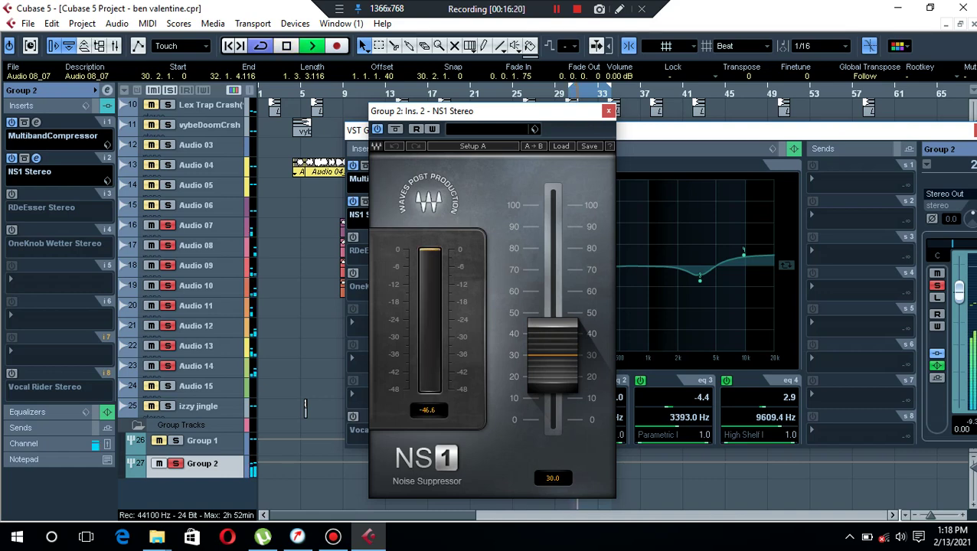
key("space")
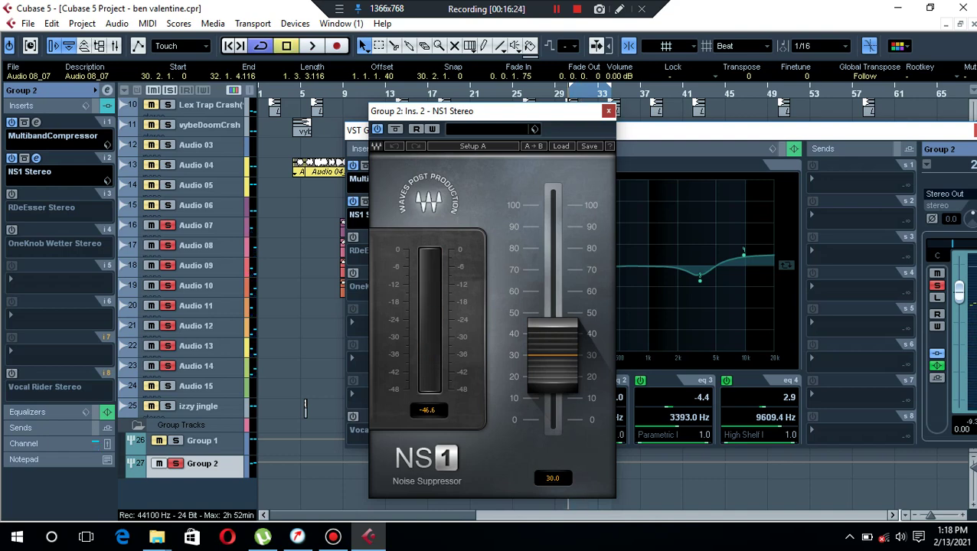
key("Escape")
Activate Vocal Rider in slot 8 of Group 2, load the Smooth Ride factory preset, and close the editor.
left_click(11, 373)
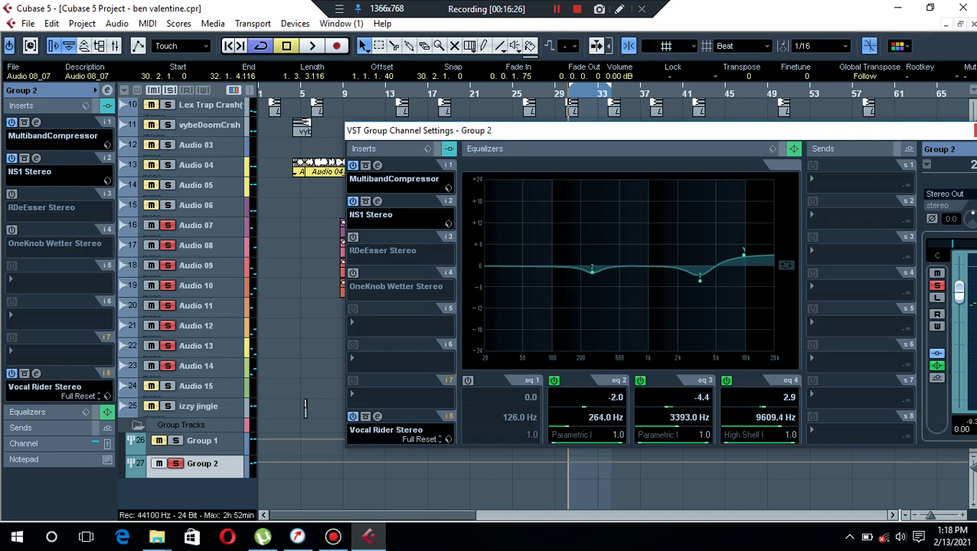
left_click(36, 372)
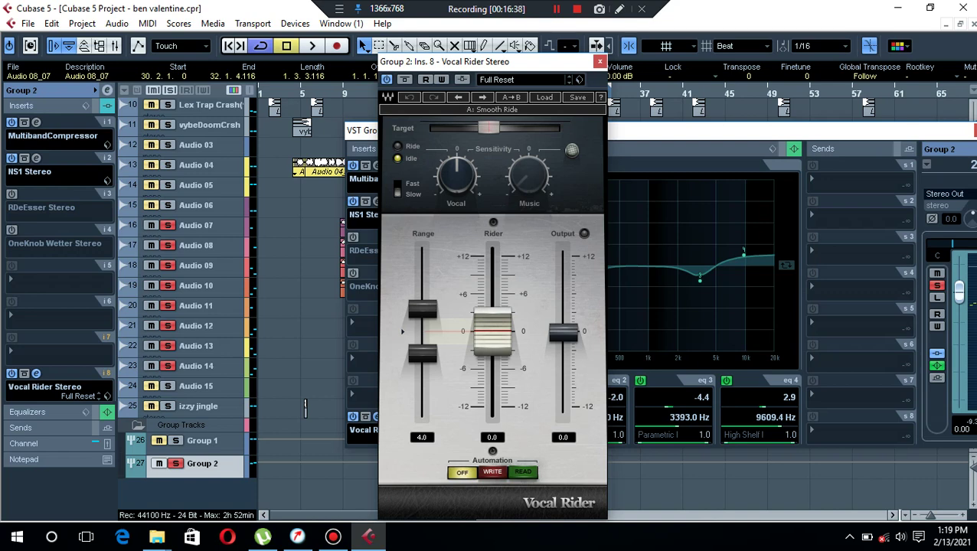
left_click(600, 61)
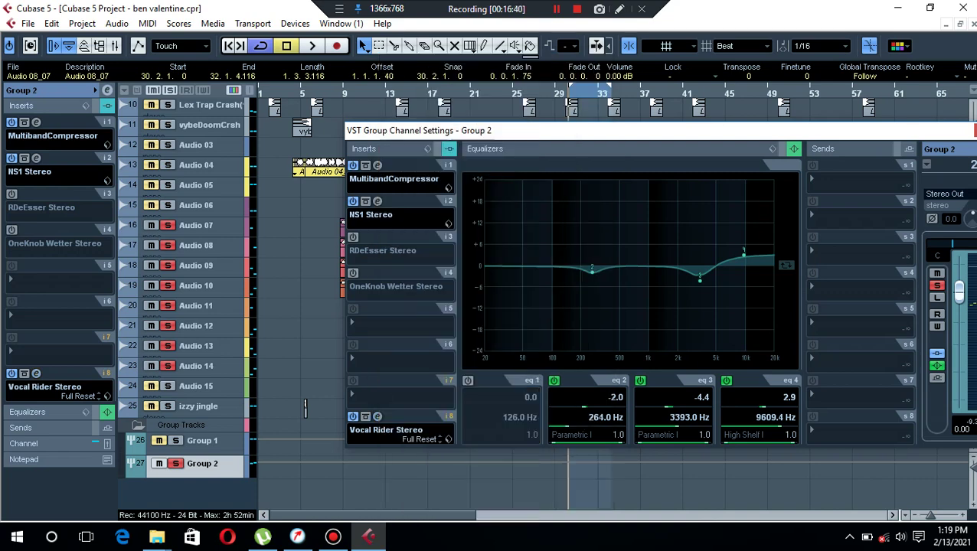
left_click(36, 373)
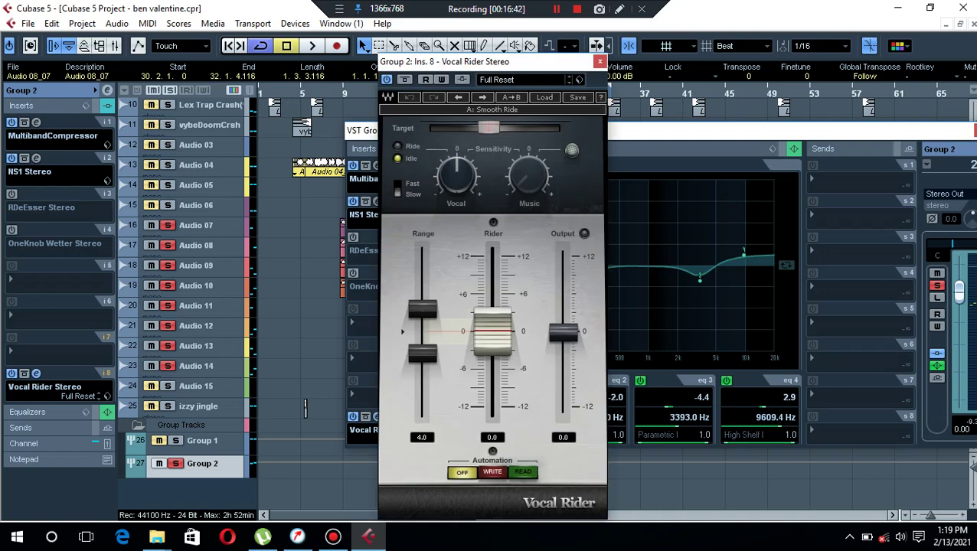
left_click(544, 97)
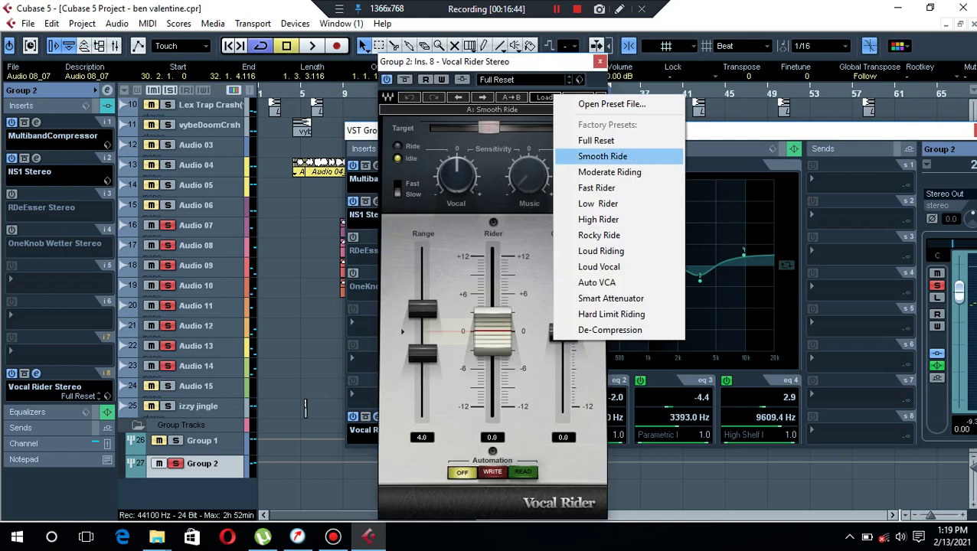
left_click(603, 156)
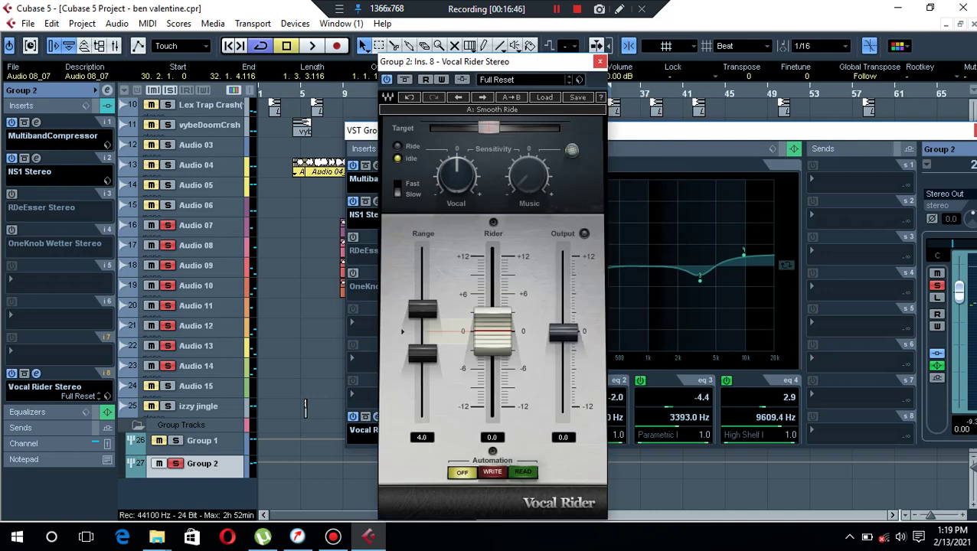
left_click(600, 61)
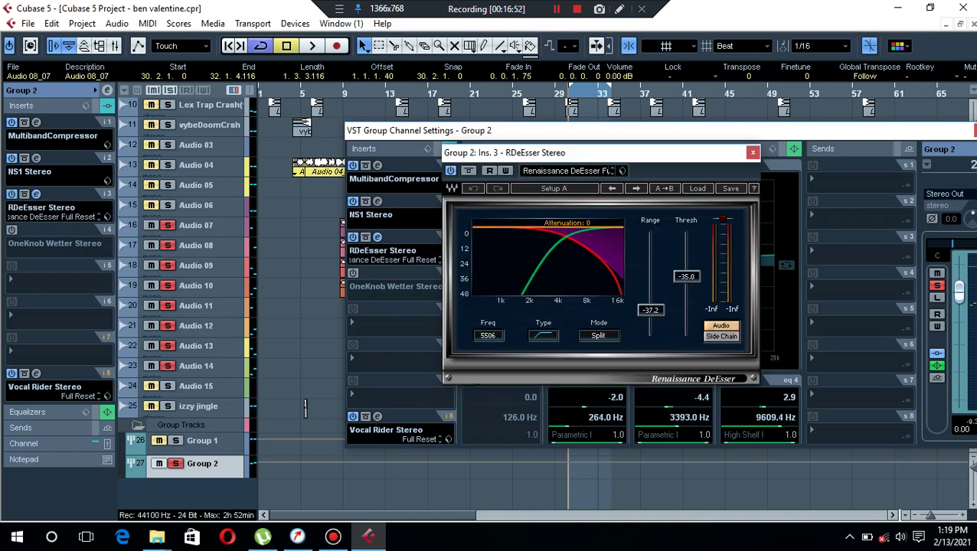
Activate RDeEsser in slot 3 of Group 2 and close its editor, and switch OneKnob Wetter in slot 4 on and off again.
key("Escape")
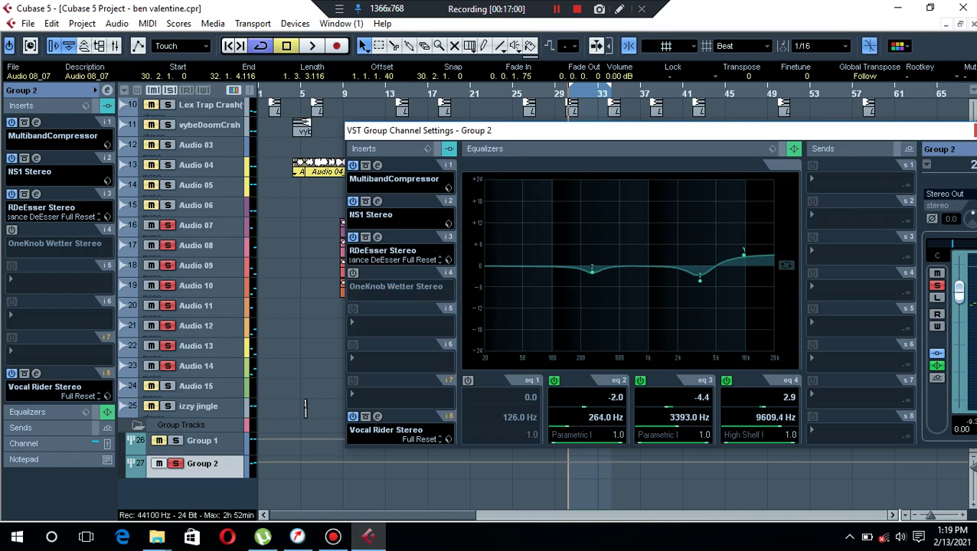
left_click(352, 272)
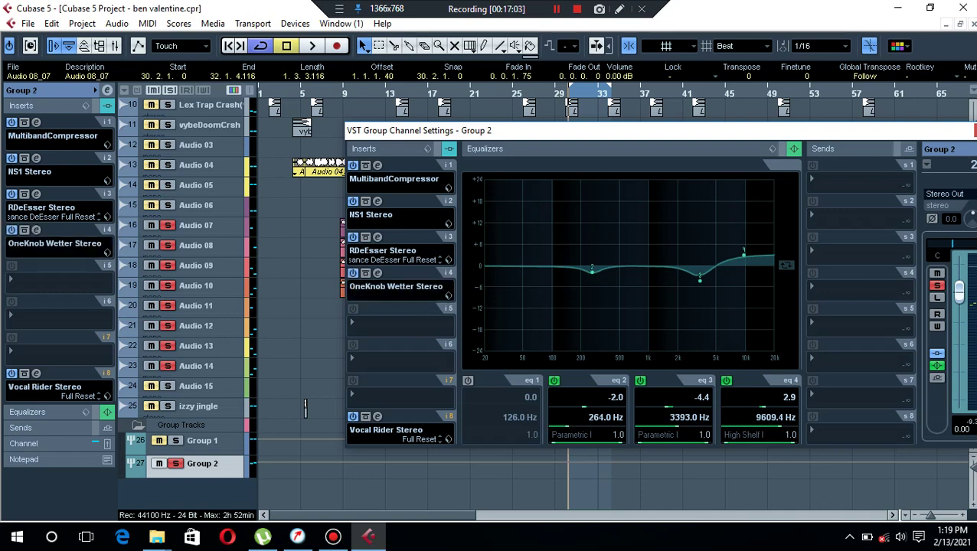
key("Escape")
left_click(398, 320)
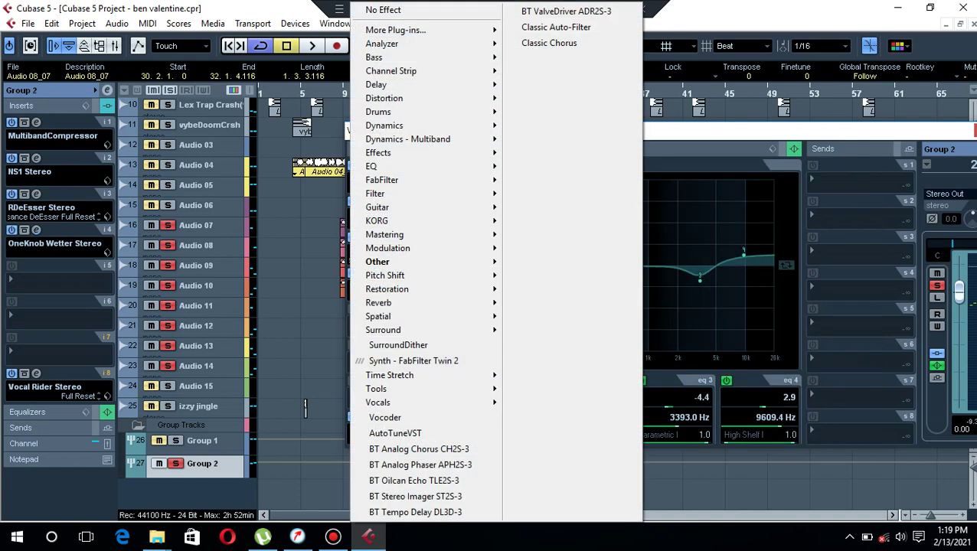
key("Escape")
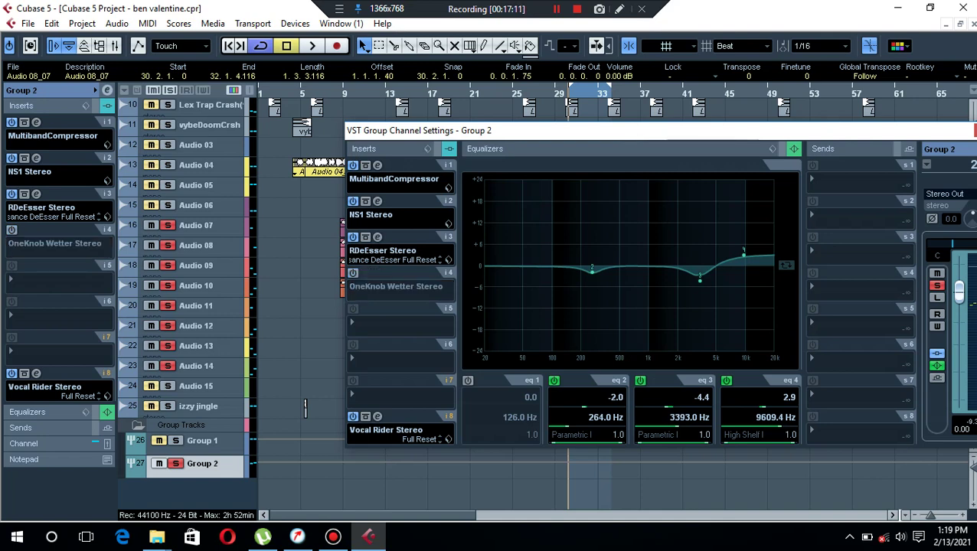
Reload OneKnob Wetter Stereo in insert slot 4 of Group 2, raise its knob to about 3 while auditioning the loop, and close its editor.
key("space")
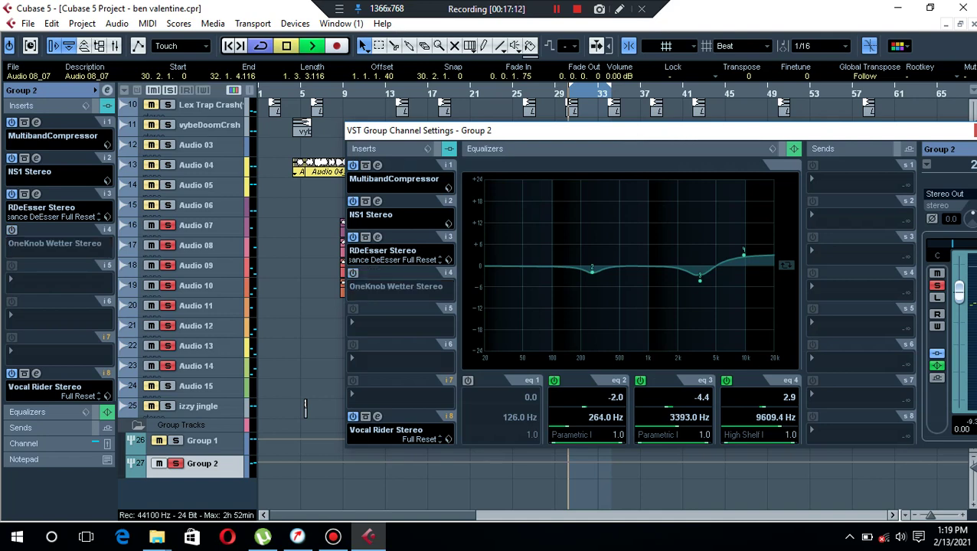
left_click(398, 309)
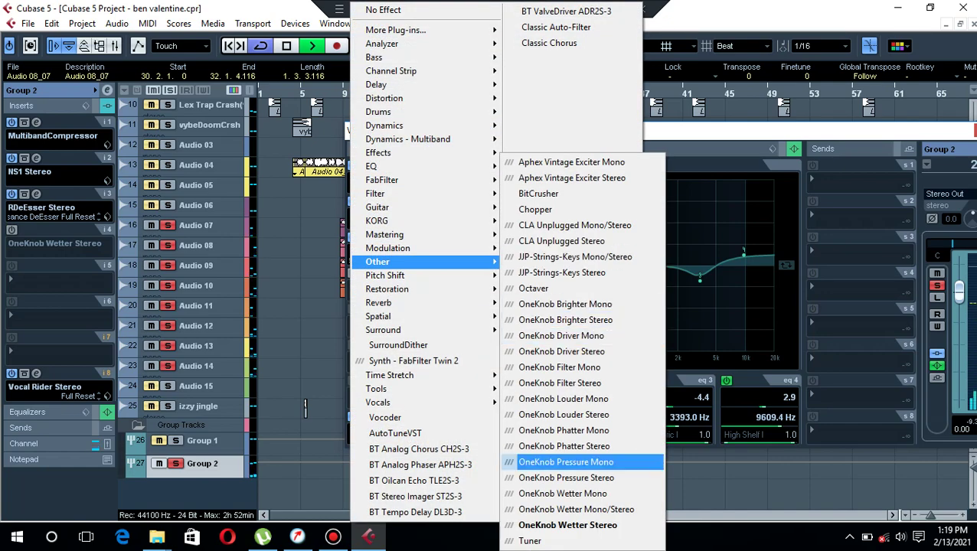
left_click(567, 525)
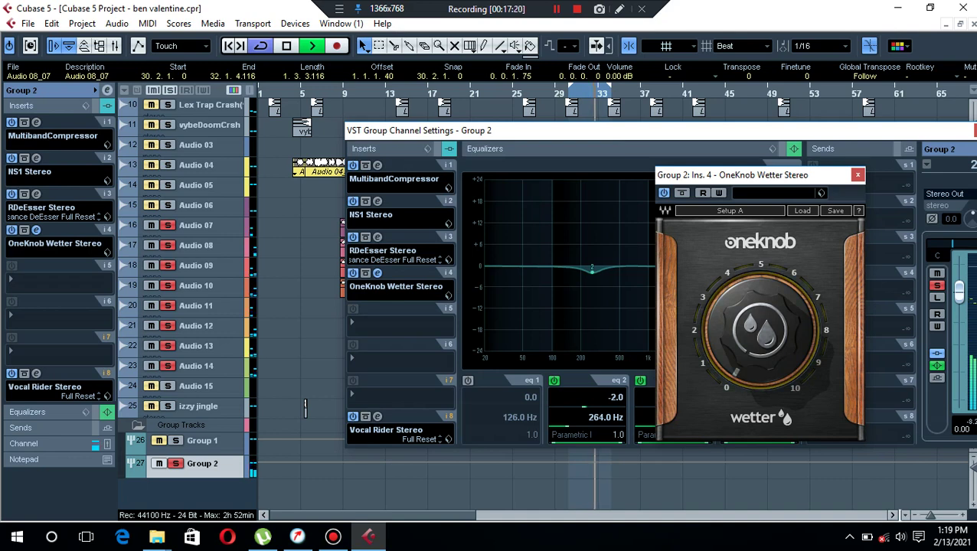
left_click_drag(766, 180, 469, 147)
left_click(461, 298)
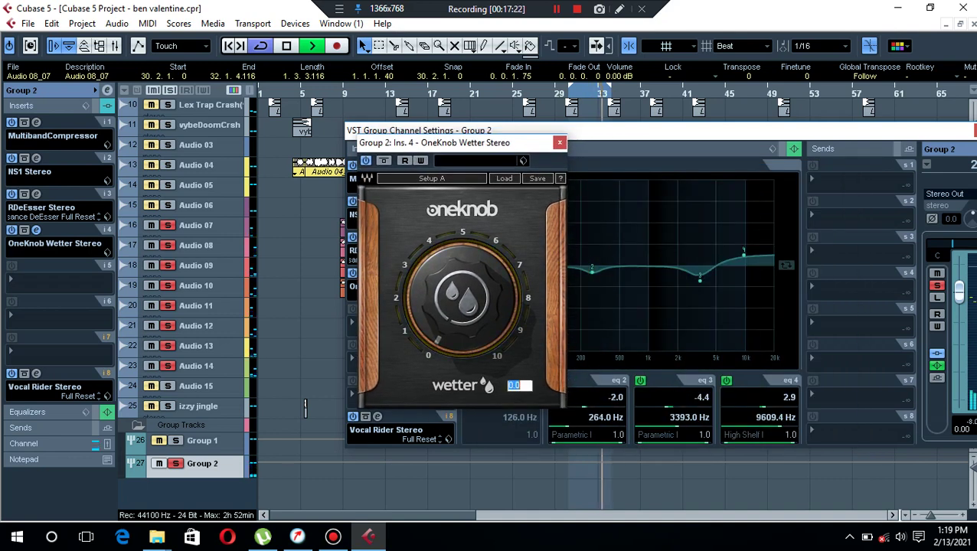
type("1.7")
key("Return")
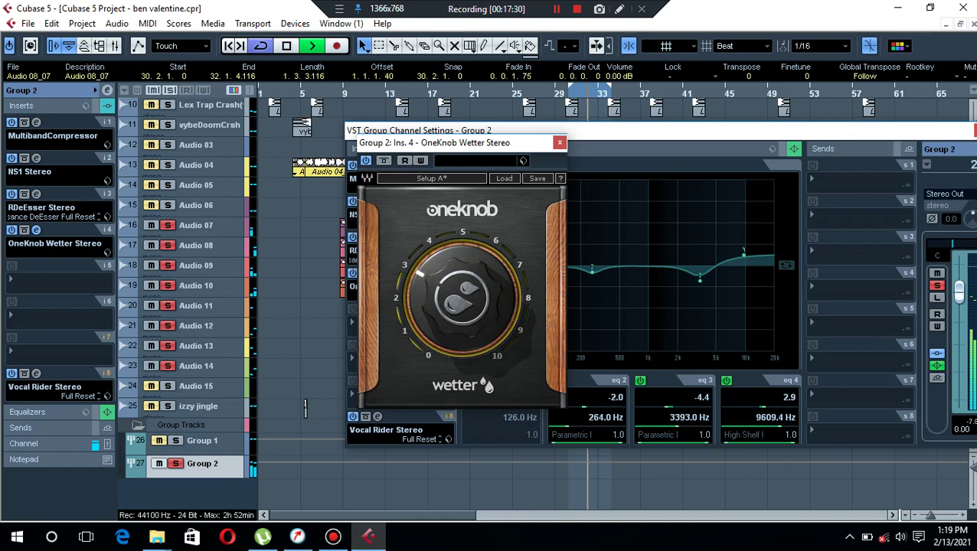
key("Escape")
key("space")
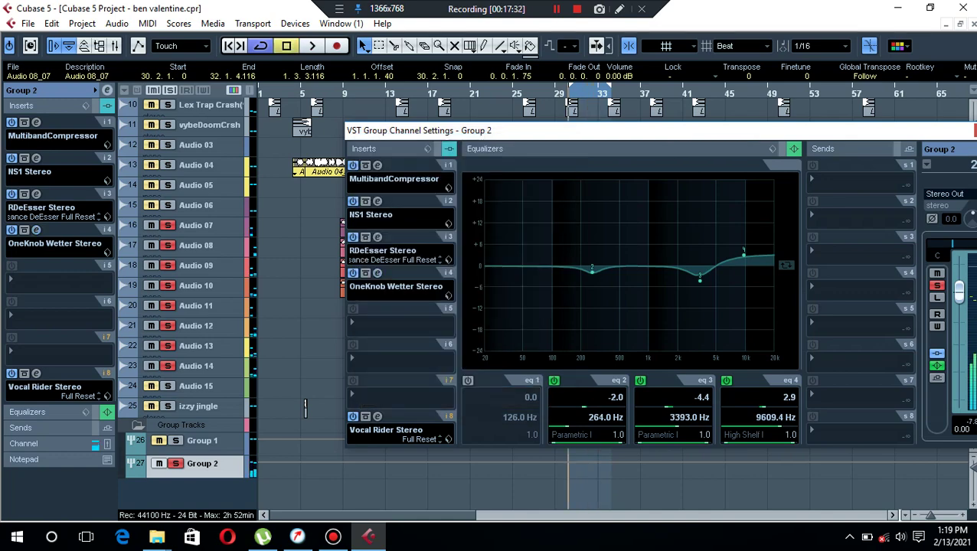
Close the Group 2 channel settings, solo Group 1 together with Group 2, and play the song from around bar 17 with looping off.
left_click_drag(792, 133, 704, 149)
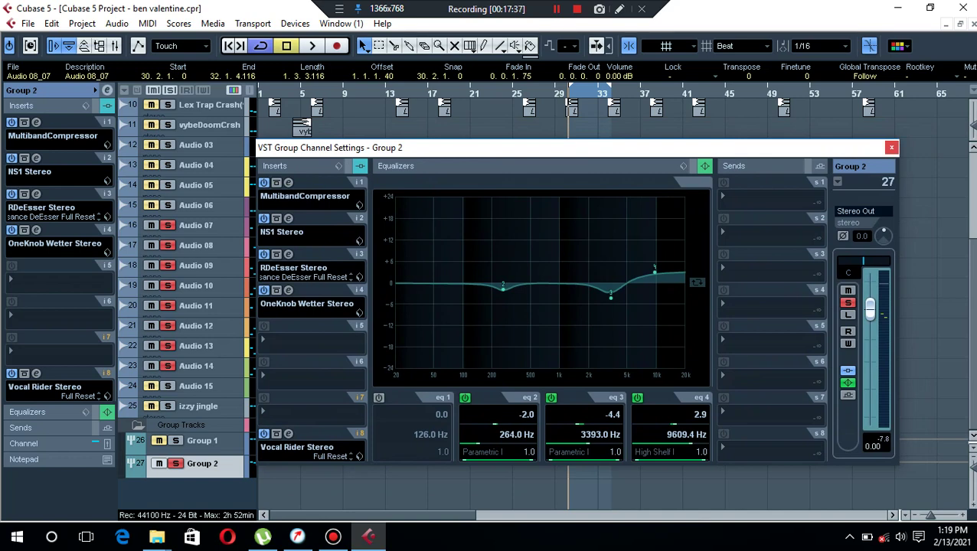
key("Escape")
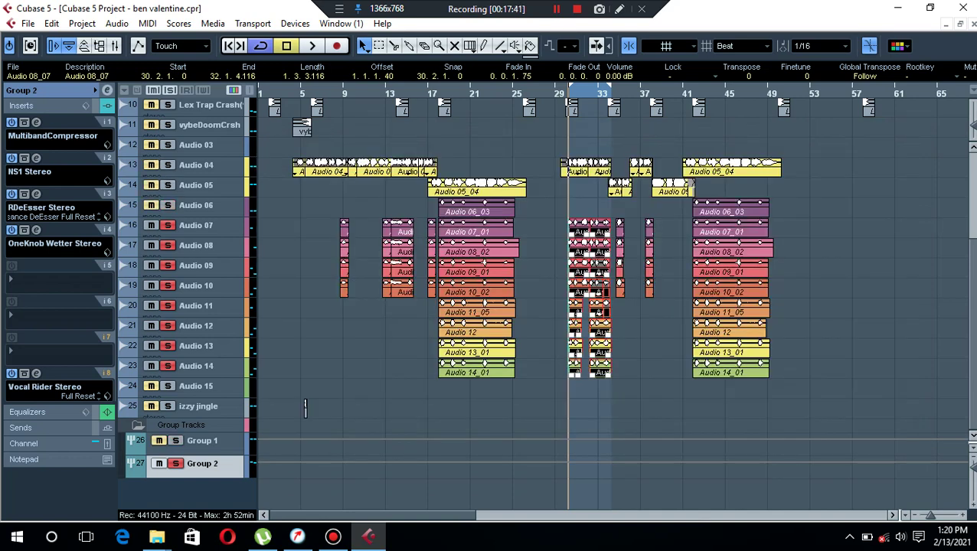
key("space")
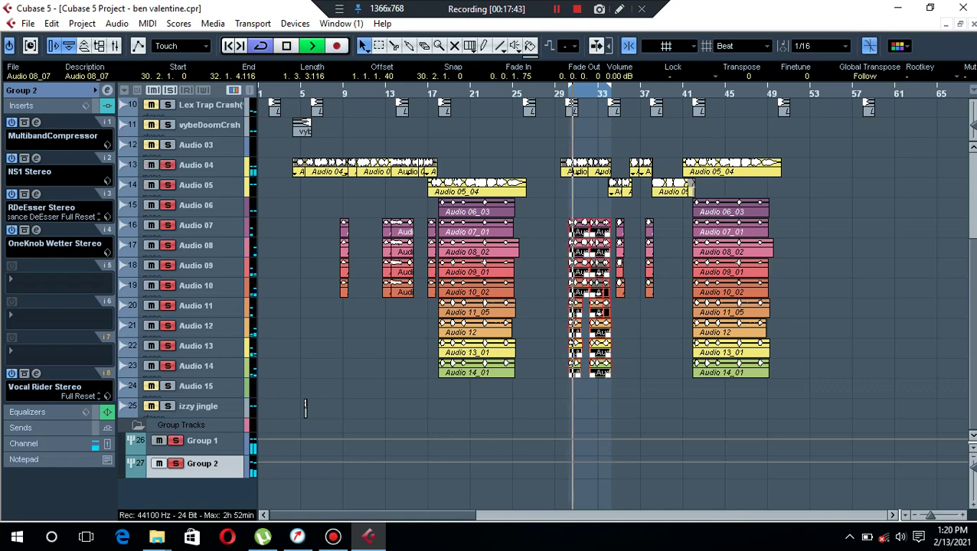
left_click(304, 407)
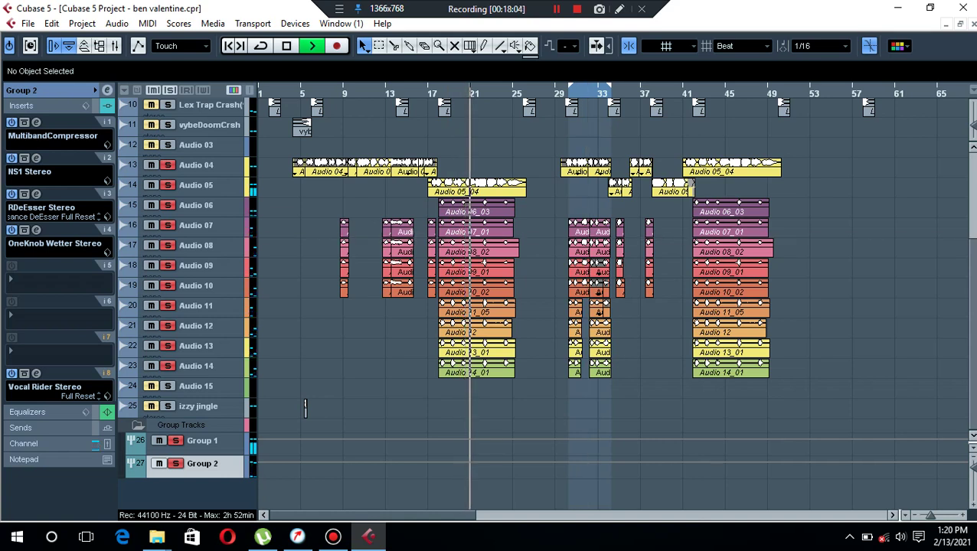
Lower the Audio 06 track volume to -5.86 while auditioning the vocals from around bar 17.
left_click(196, 205)
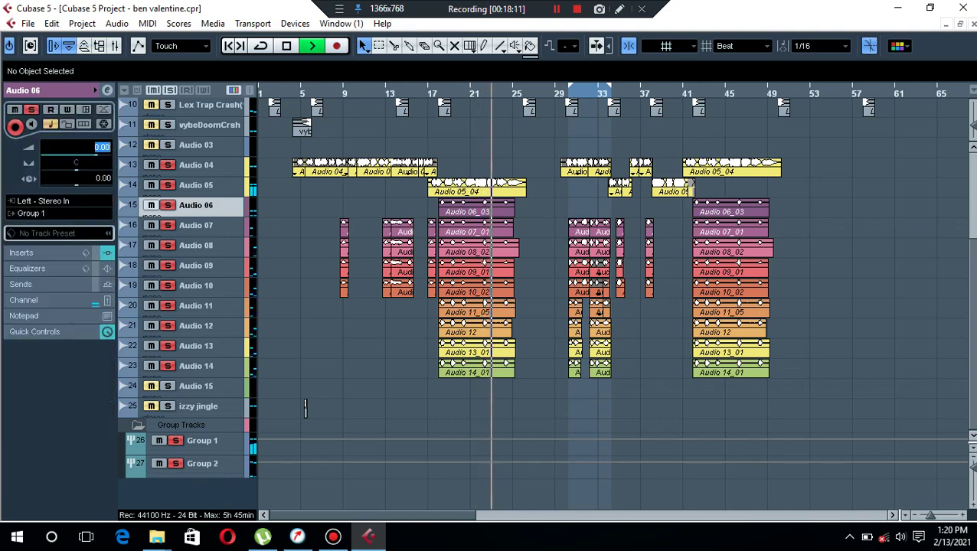
key("space")
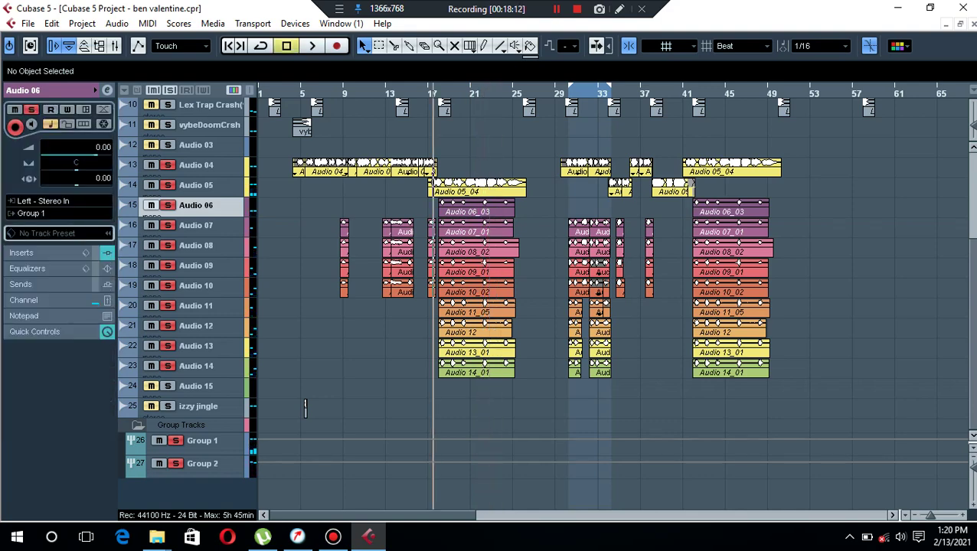
key("Right")
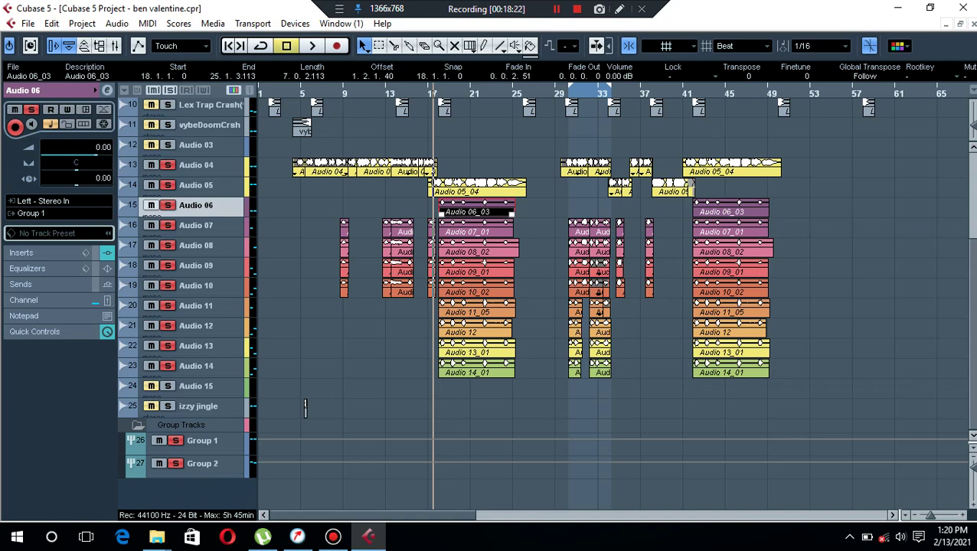
left_click_drag(96, 155, 81, 156)
key("space")
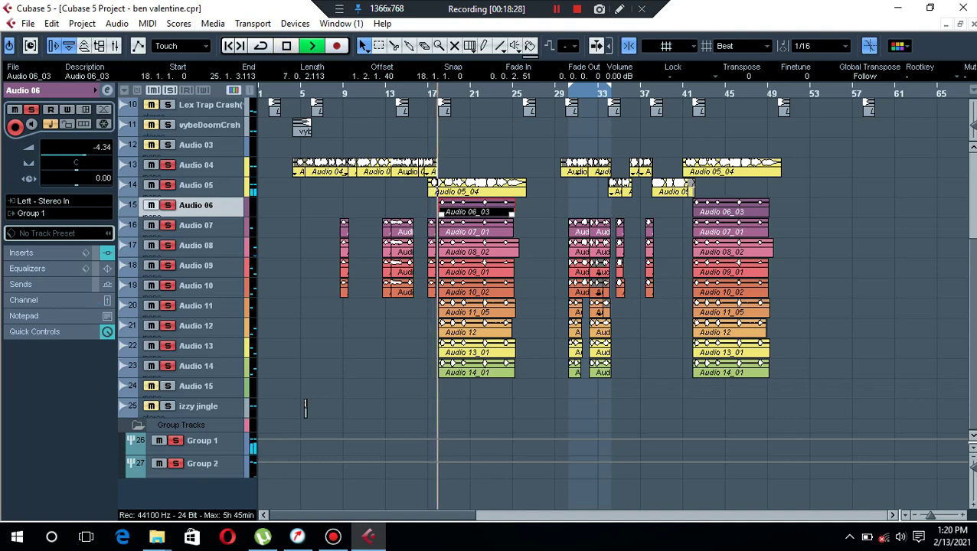
left_click(305, 408)
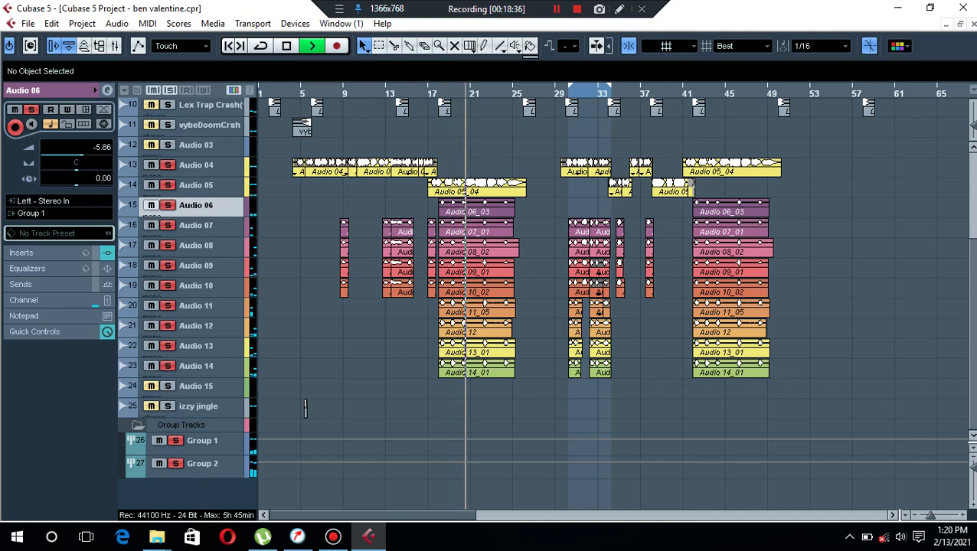
key("space")
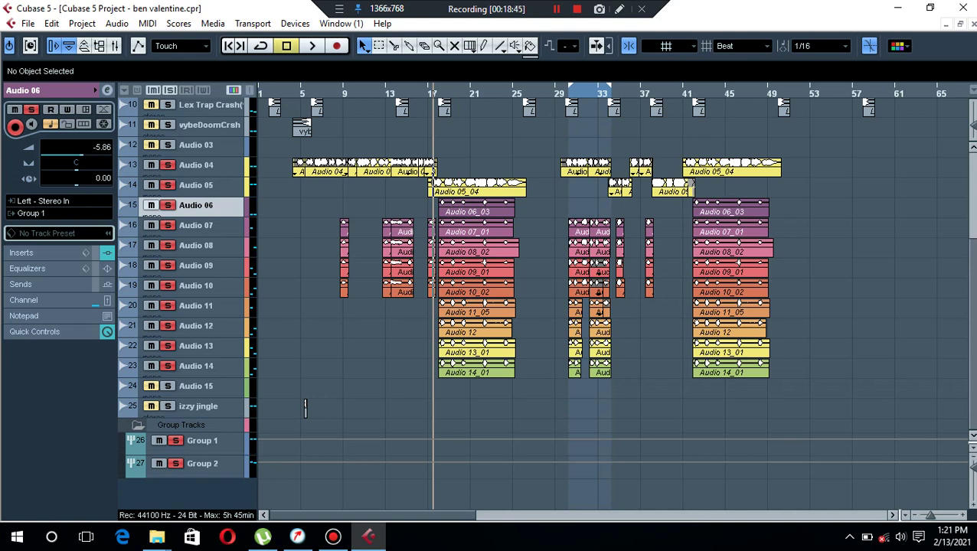
Set the loop range to the two Orchestral 09 parts from bar 18 to 26 and turn looping on.
scroll(305, 408, "up", 5)
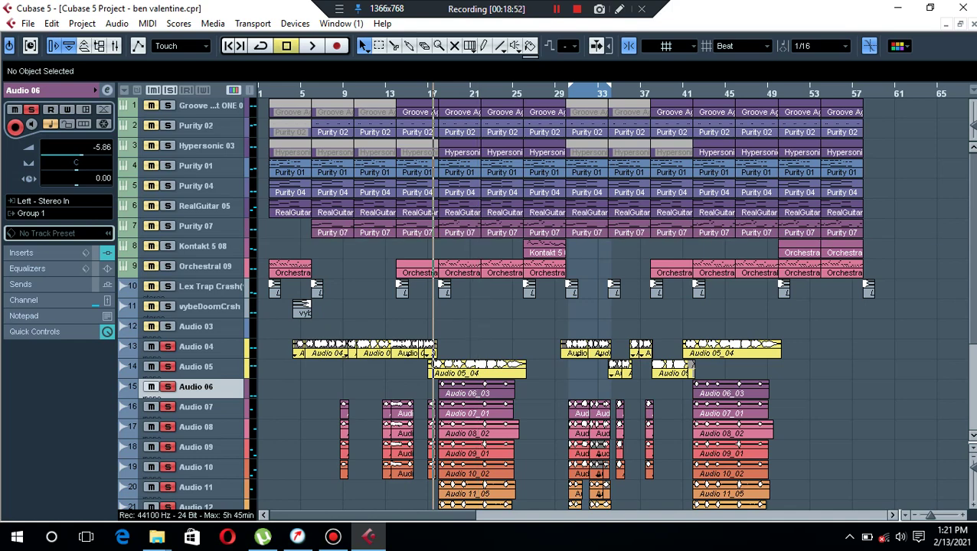
left_click(479, 273)
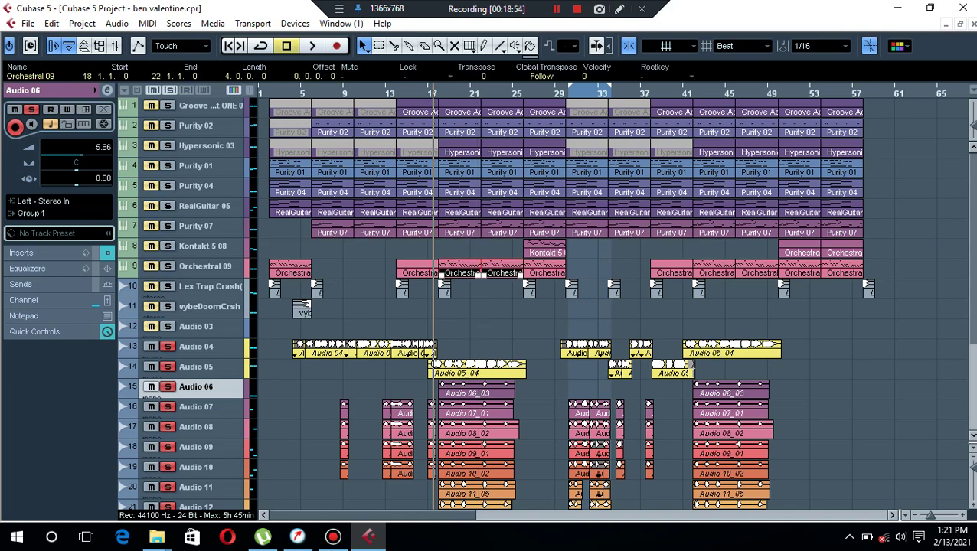
key("p")
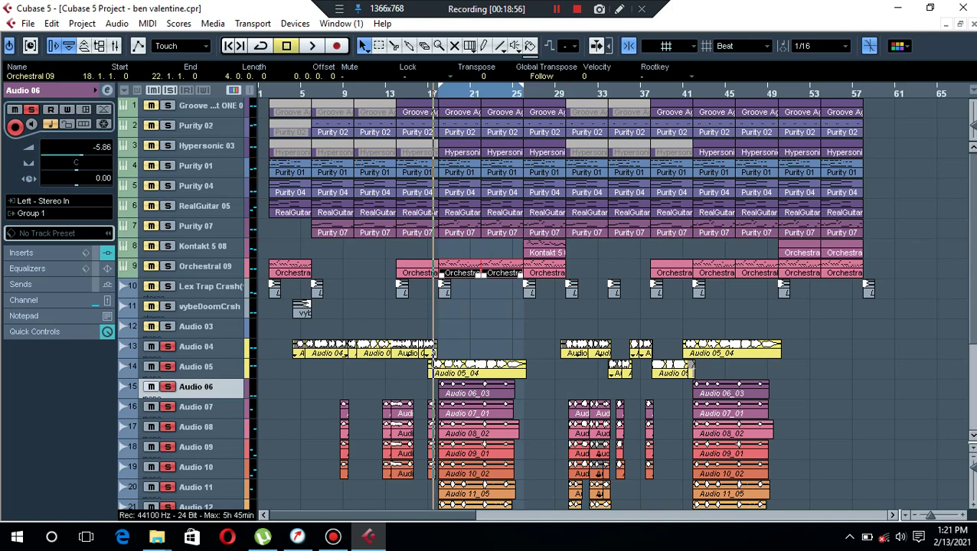
key("KP_Divide")
key("ctrl+shift+a")
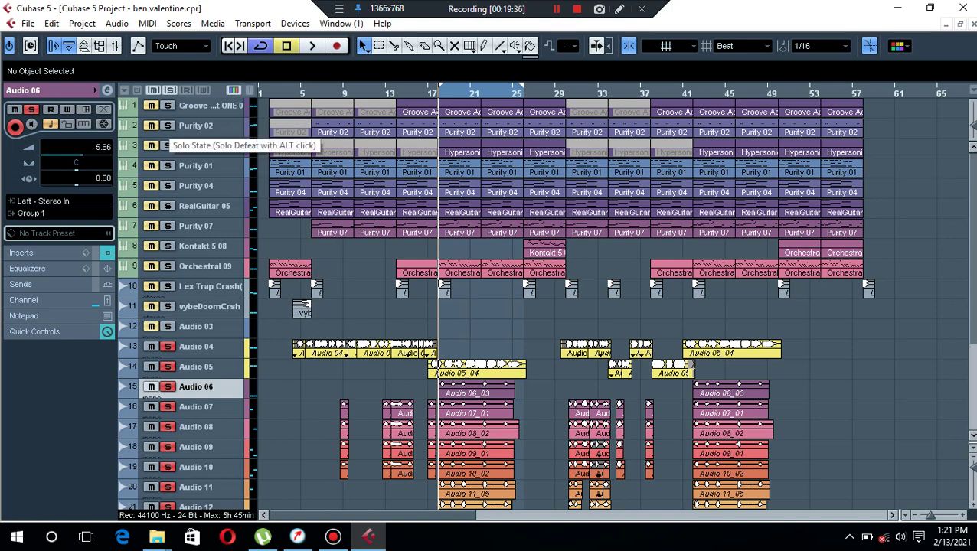
Solo Purity 02, load Roomworks SE with the Drum Spread preset in its insert slot 1, and lower the reverb's Mix while the loop plays.
left_click(222, 125)
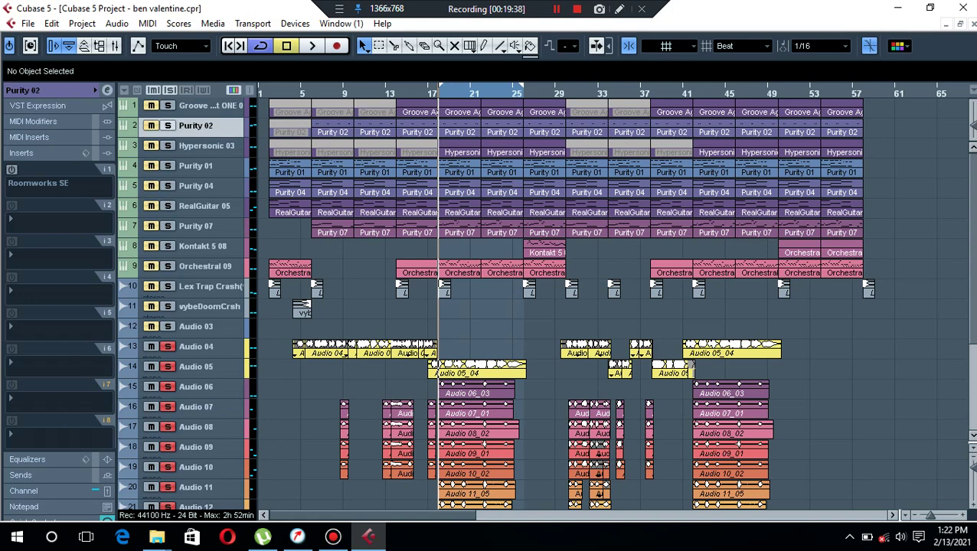
key("space")
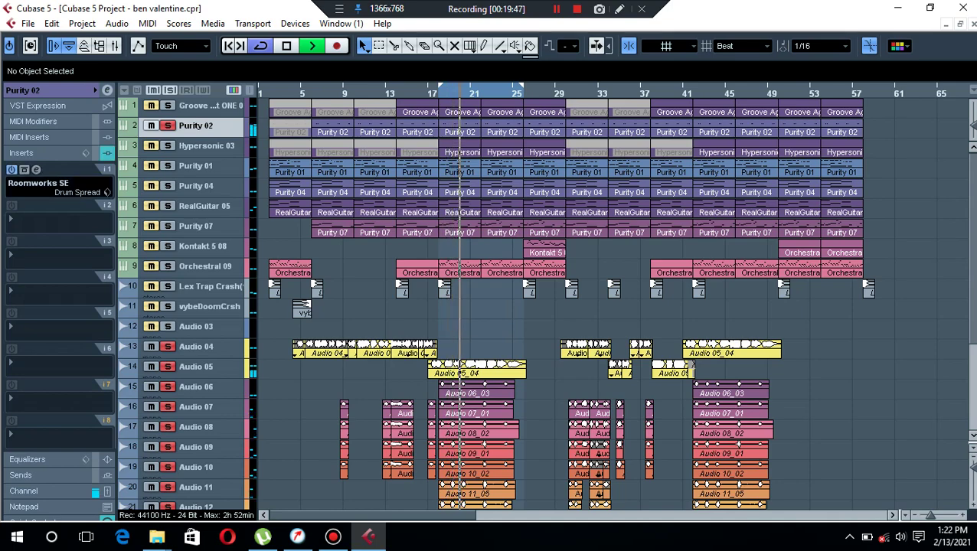
left_click(46, 184)
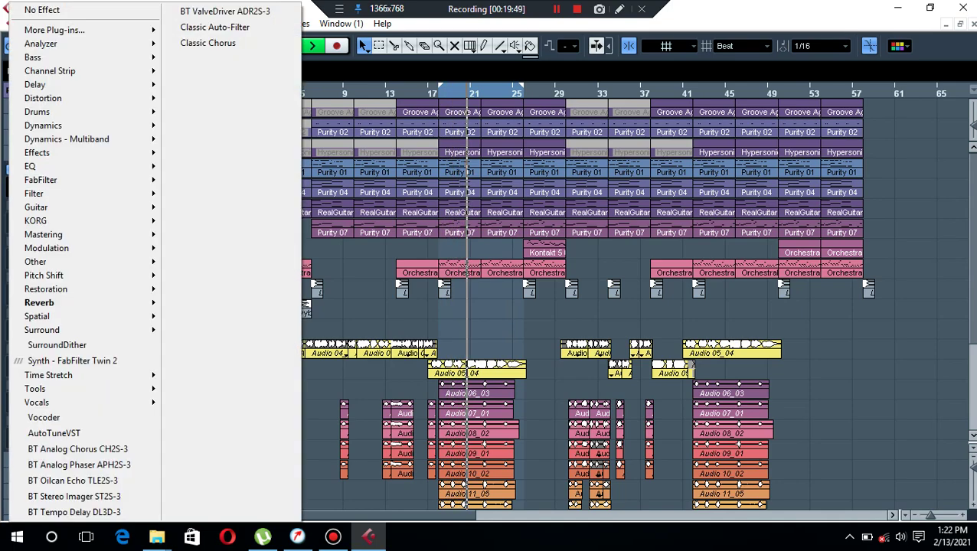
mouse_move(77, 302)
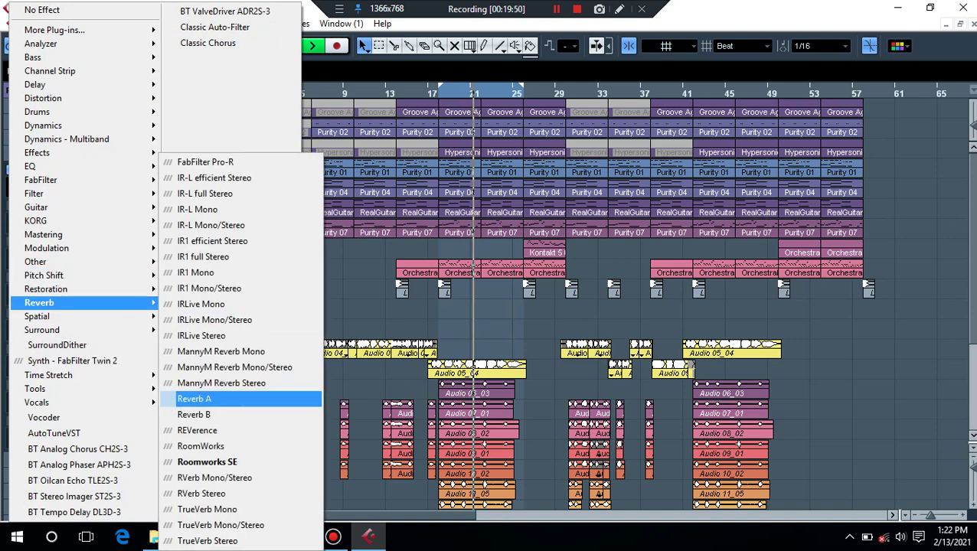
left_click(207, 461)
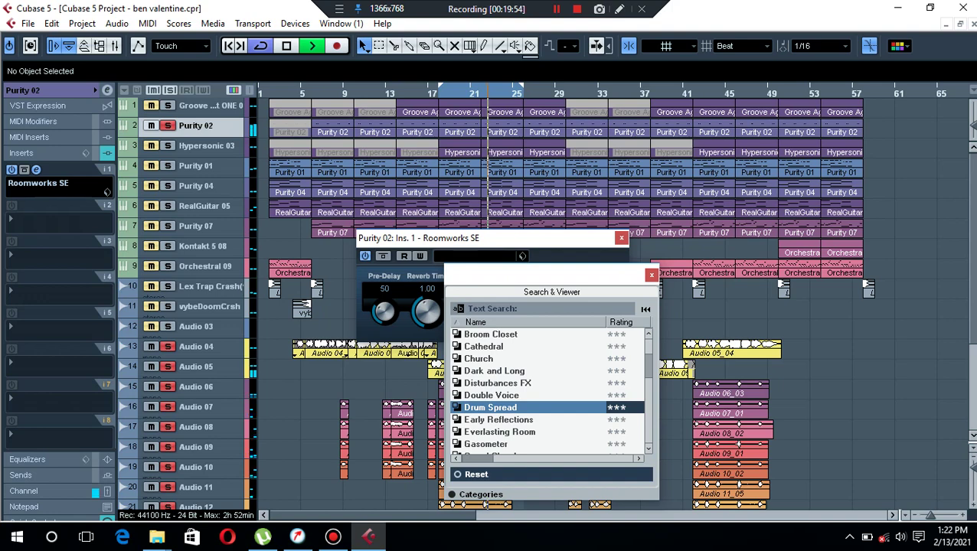
left_click(490, 407)
left_click(652, 274)
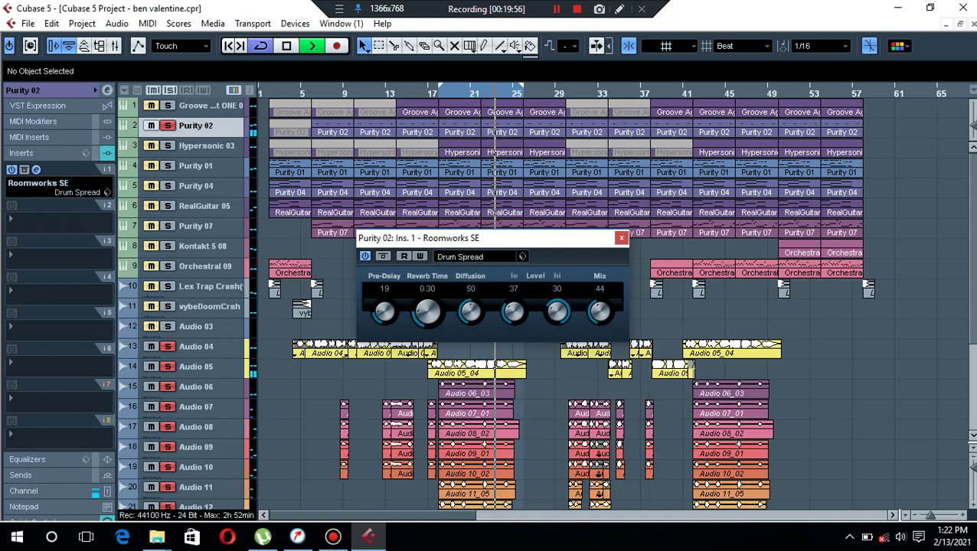
left_click_drag(599, 310, 599, 344)
key("Escape")
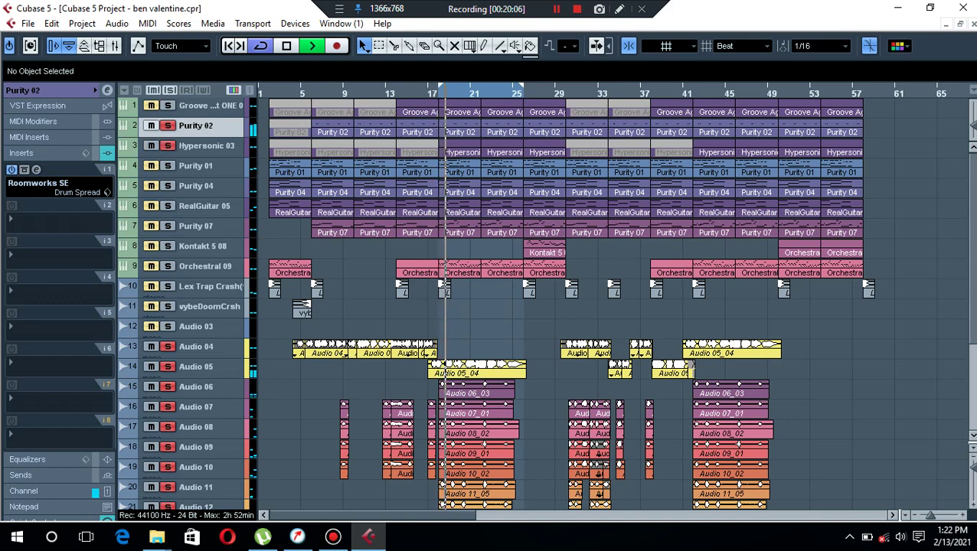
Solo and select Hypersonic 03, and check the channel levels in the mixer during playback.
left_click(206, 145)
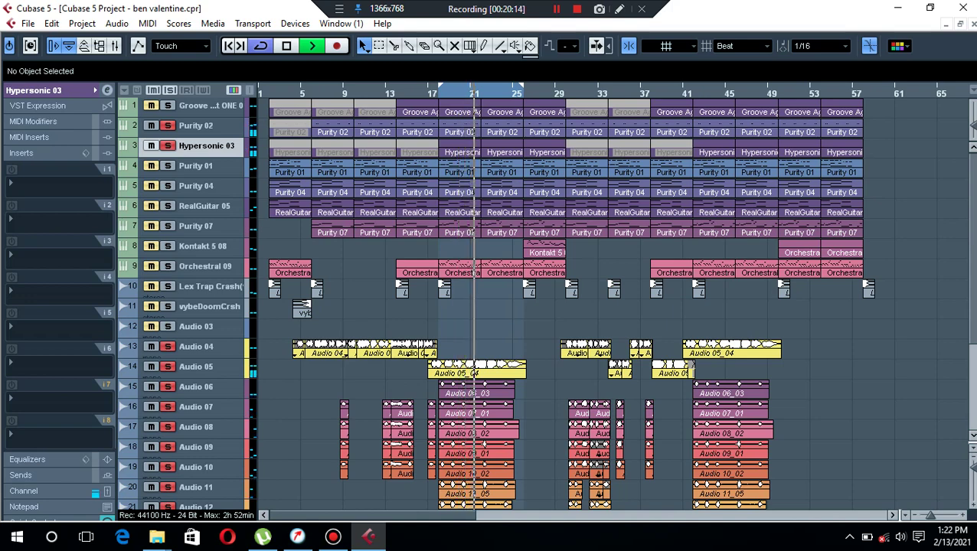
key("F3")
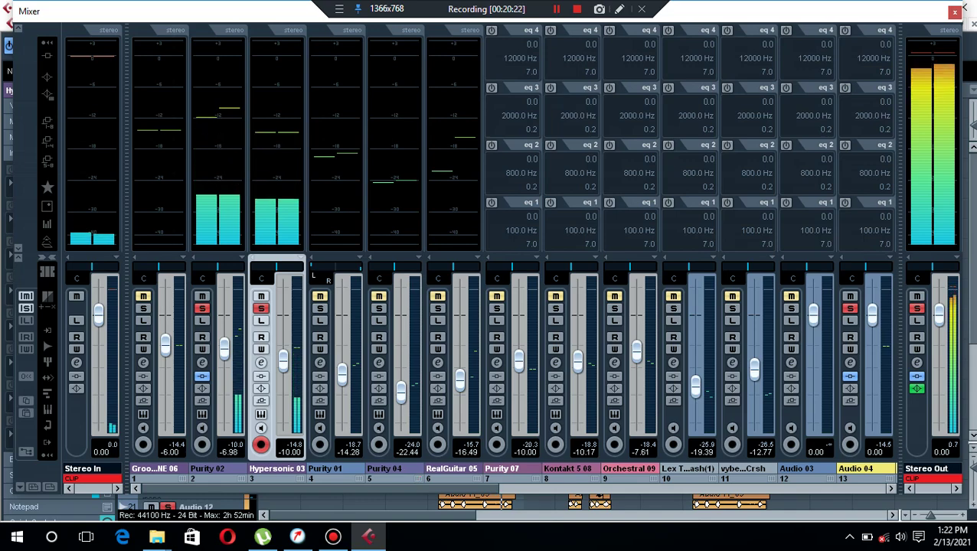
key("F3")
Slightly lower the Attack and Attitude faders of JJP-Vocals Stereo on Group 1 while the loop plays, and close its editor.
scroll(305, 408, "down", 4)
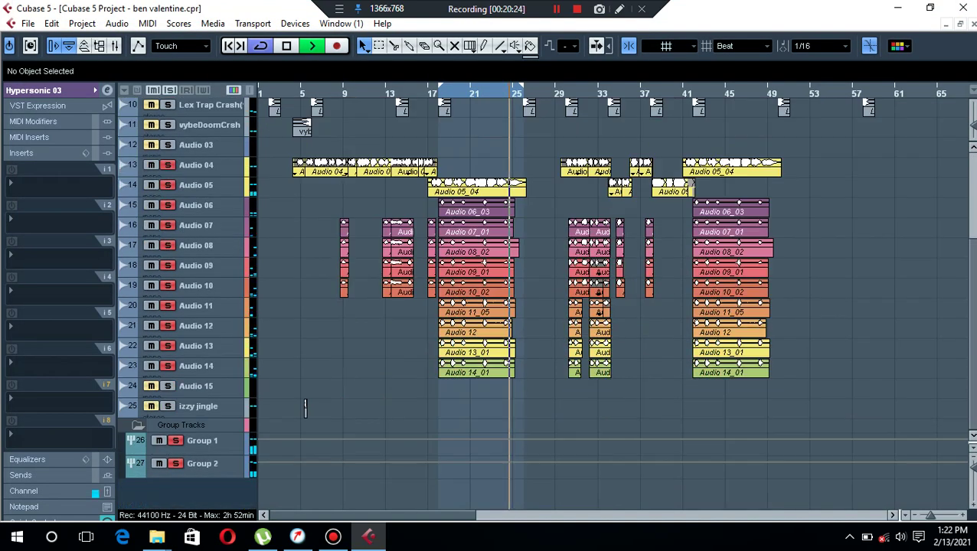
key("Down")
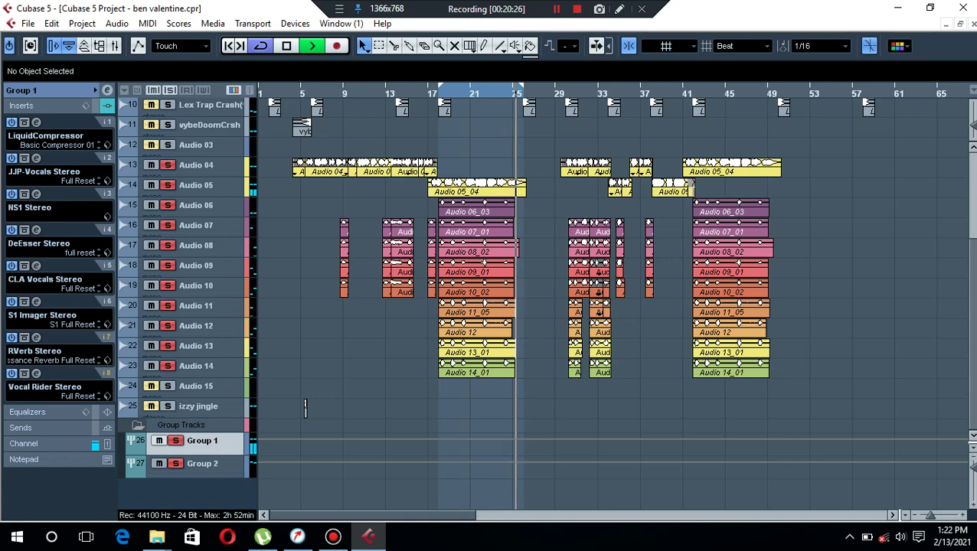
key("space")
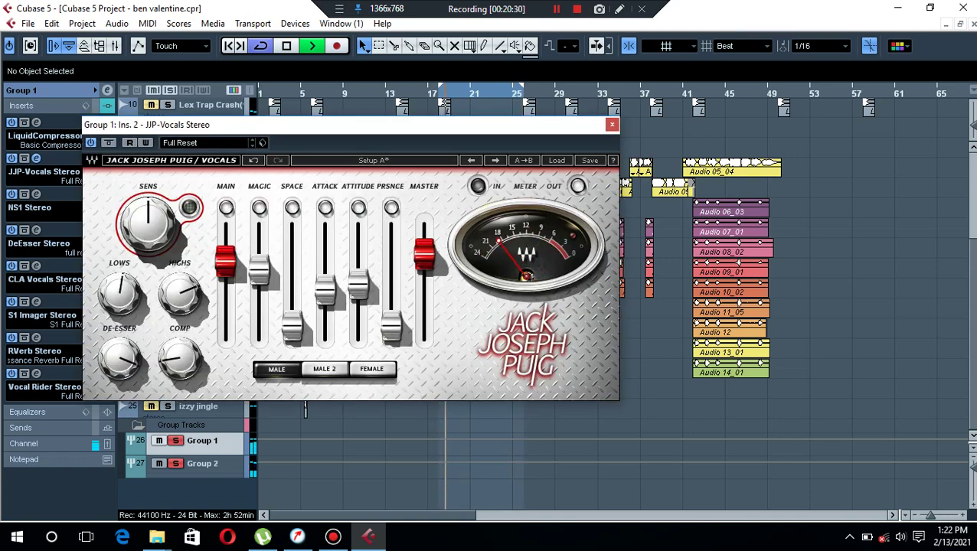
left_click_drag(325, 288, 326, 297)
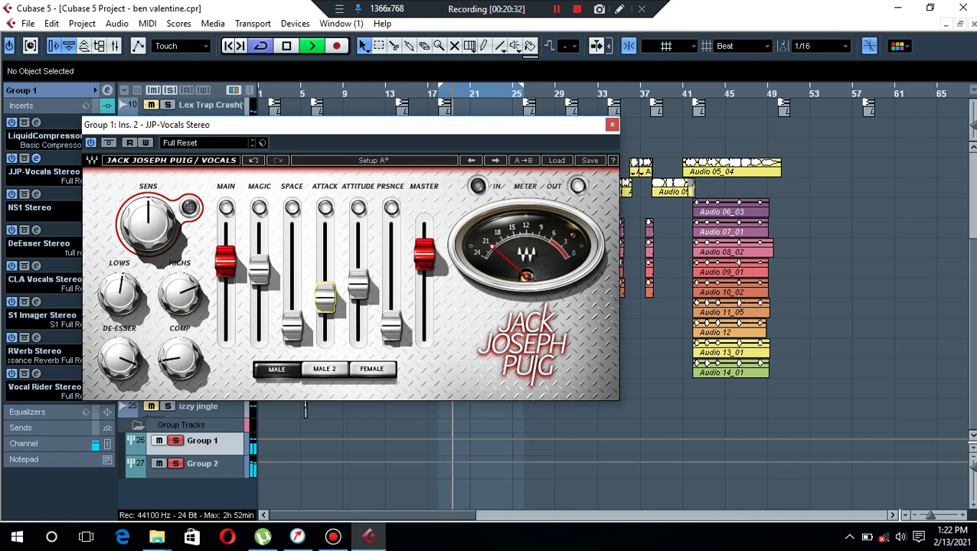
left_click(359, 286)
left_click_drag(325, 297, 326, 293)
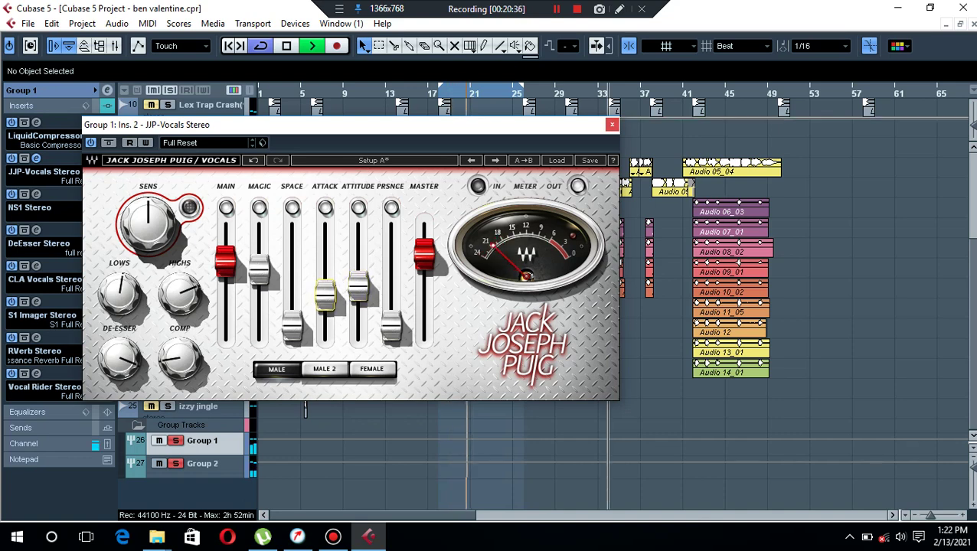
key("Escape")
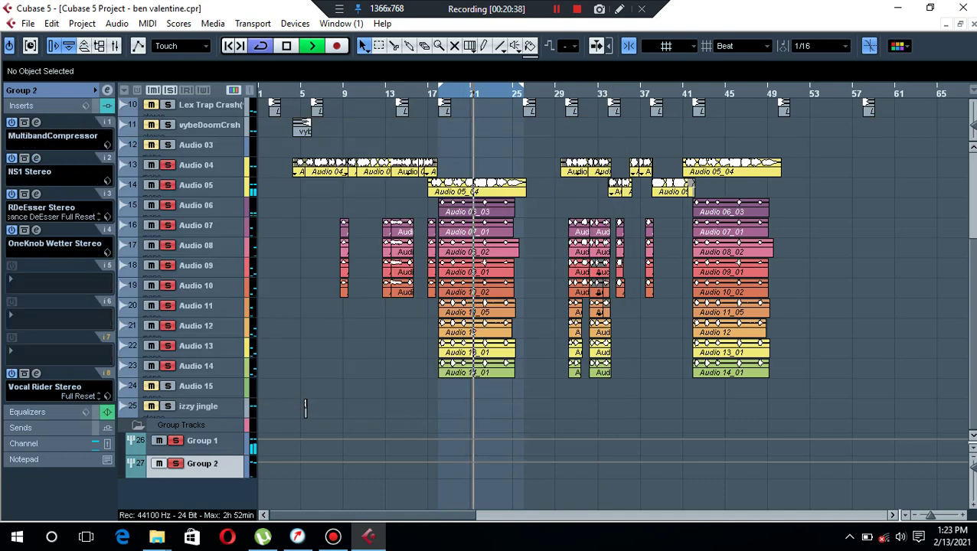
Check the MultibandCompressor settings on Group 2 while the loop plays, and close its editor.
left_click(36, 122)
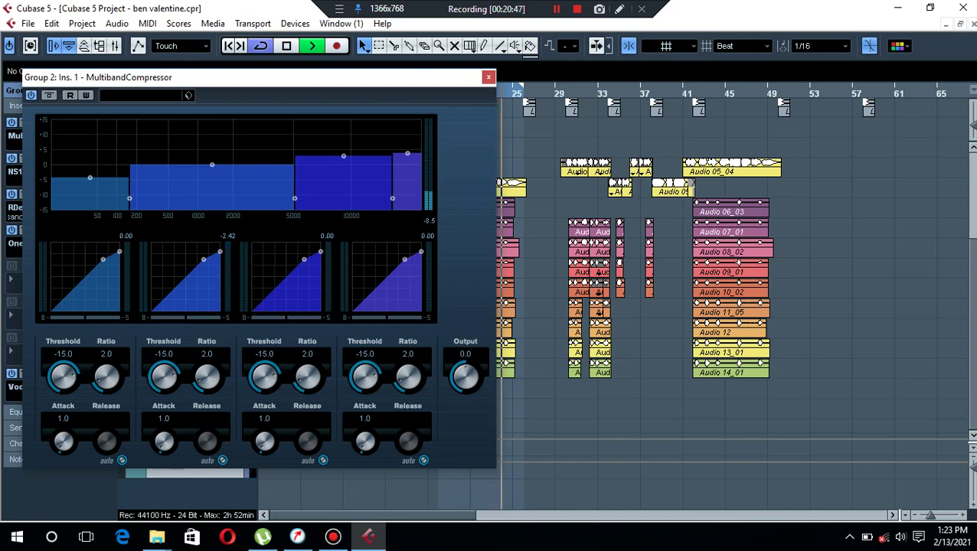
key("Escape")
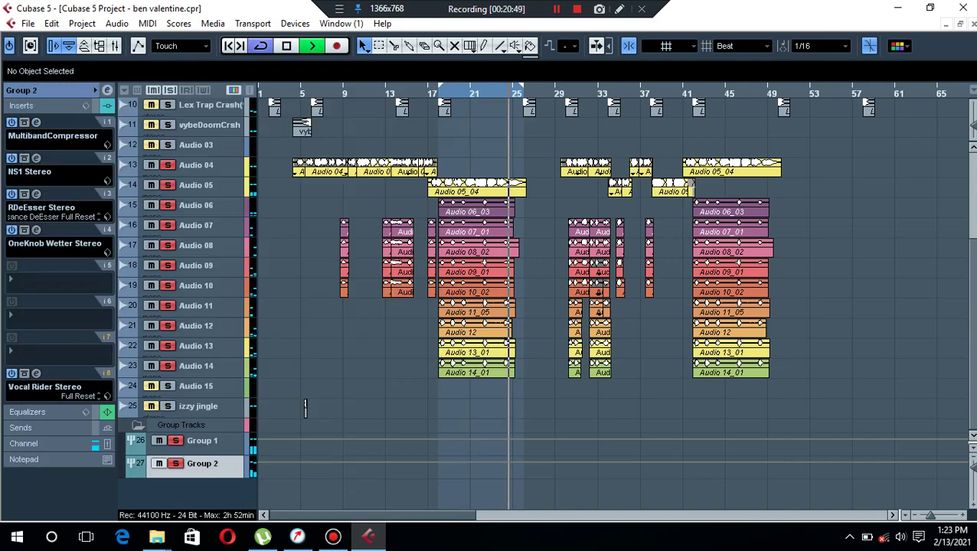
Raise the Purity 01 level to -14.81, and solo Purity 04 and the Groove Agent ONE channel in the mixer.
scroll(305, 408, "up", 5)
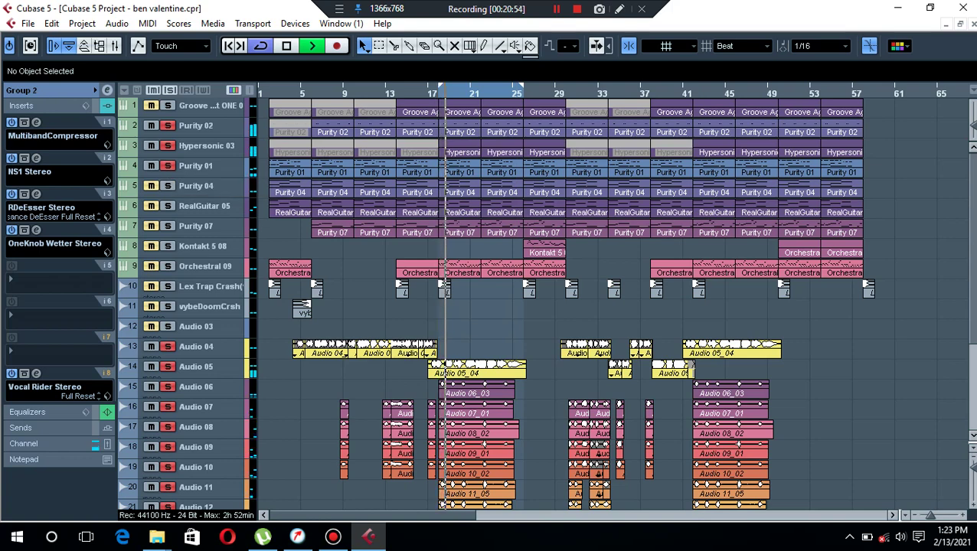
left_click(183, 170)
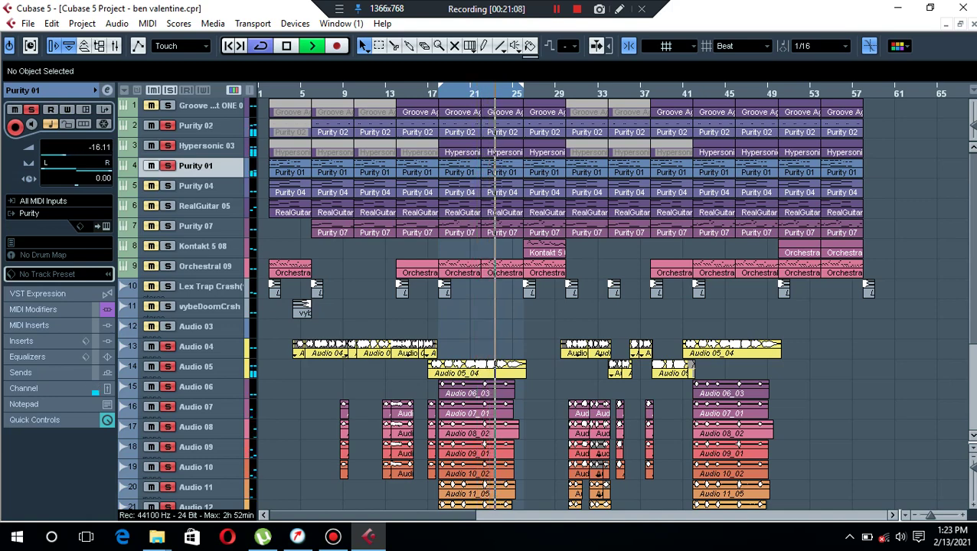
key("F3")
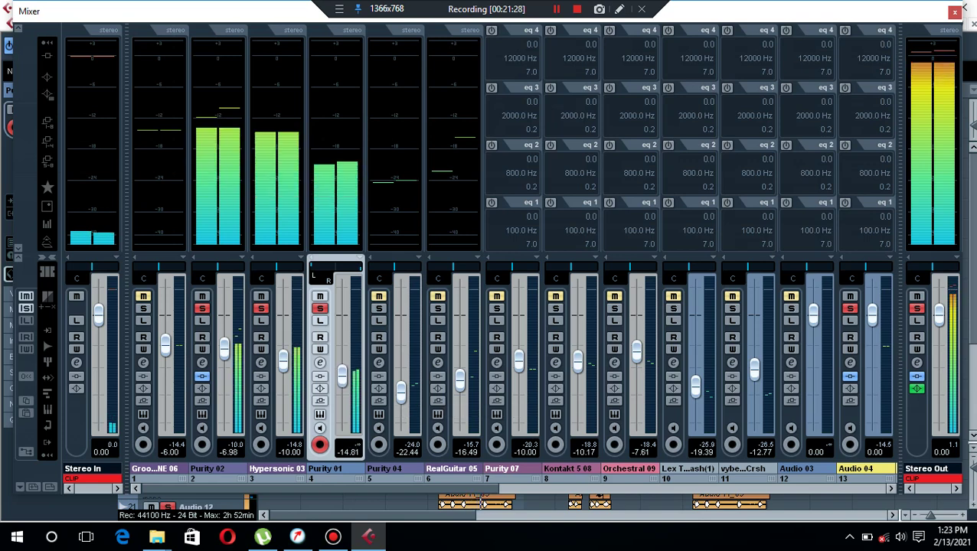
left_click(378, 308)
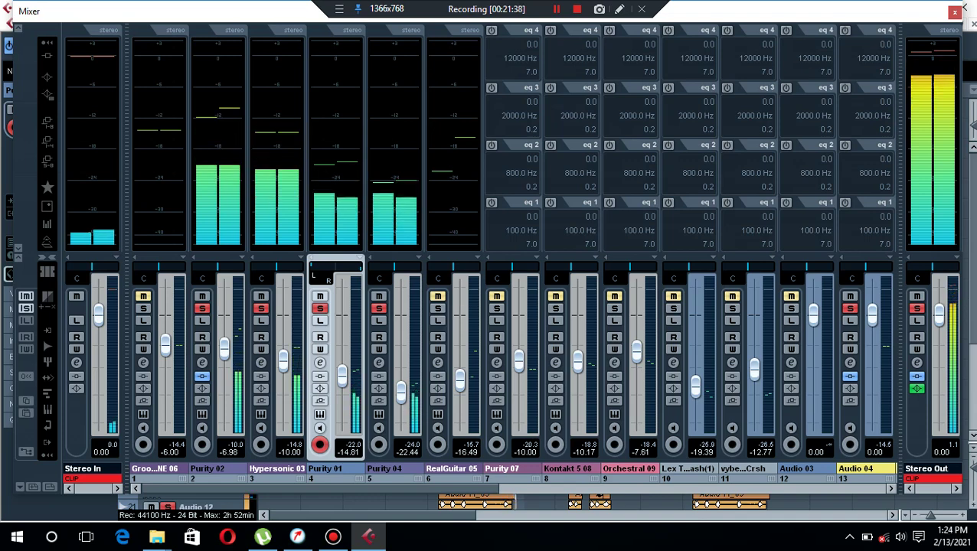
left_click(142, 308)
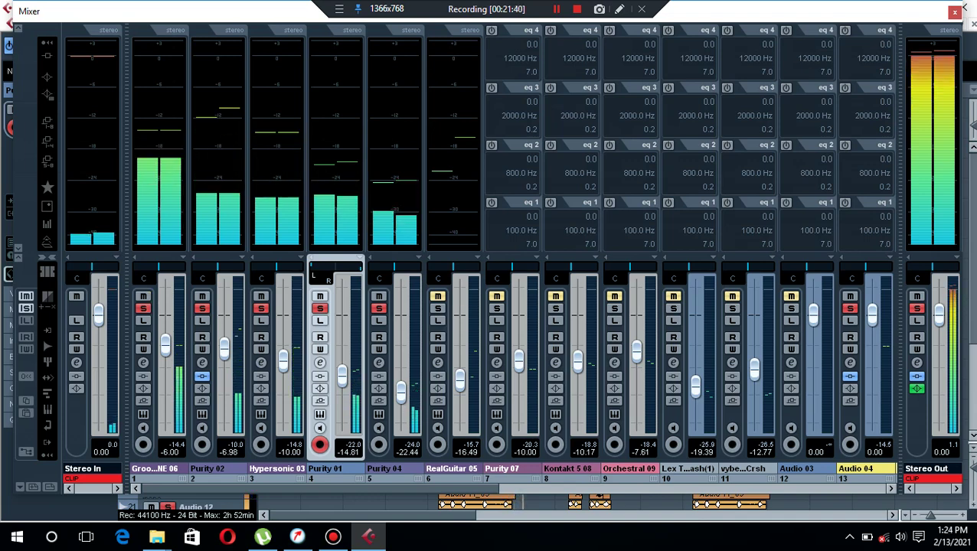
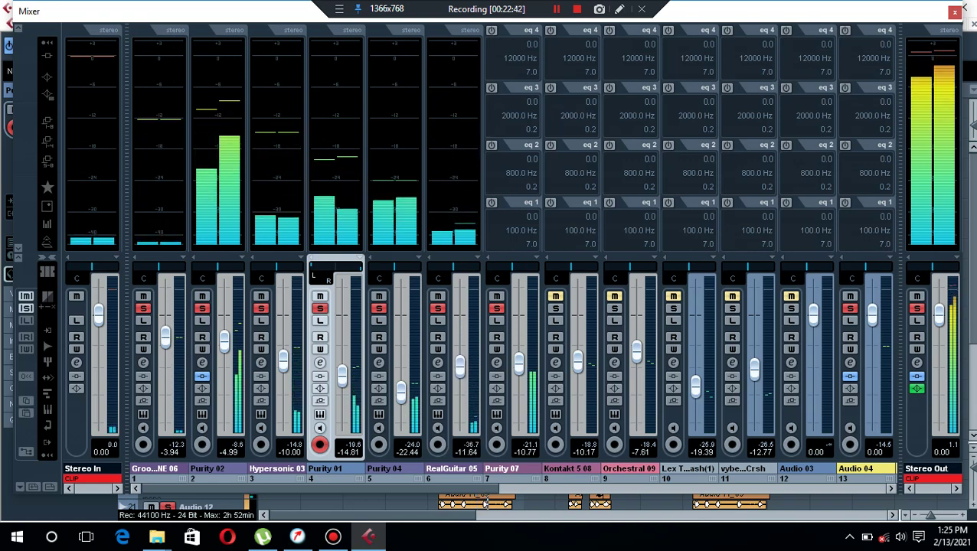
Set the mixer levels of Groove Agent ONE to -3.94, Purity 02 to -4.99, RealGuitar 05 to -10.15 and Purity 07 to -10.77, and close the mixer.
key("space")
key("space")
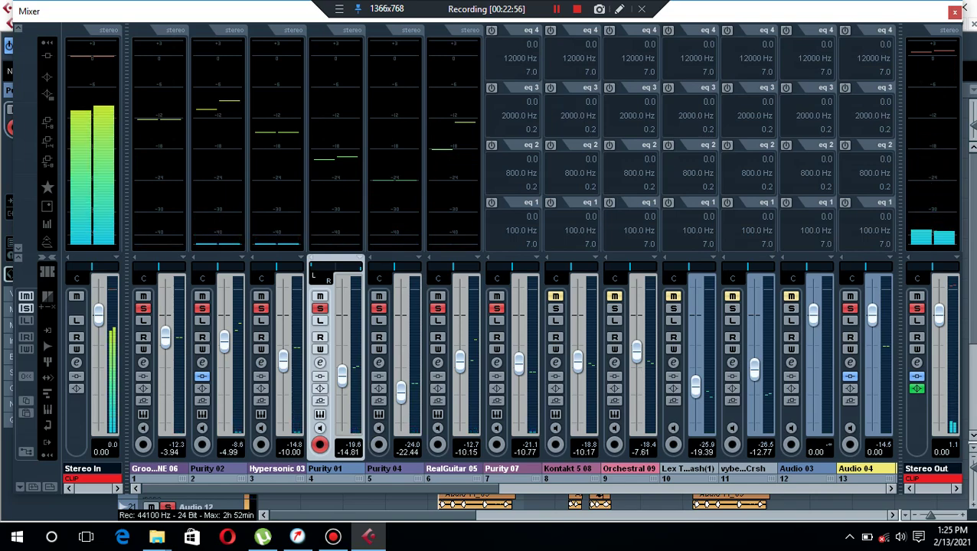
key("F3")
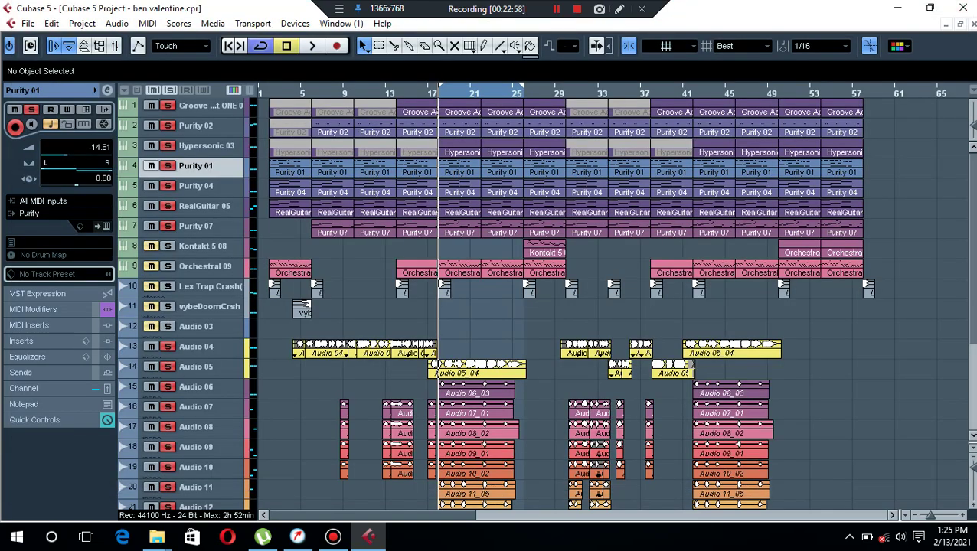
Mute the parts on the first seven tracks from bar 18 to 26 and raise the Orchestral 09 level to -6.55.
left_click(196, 125)
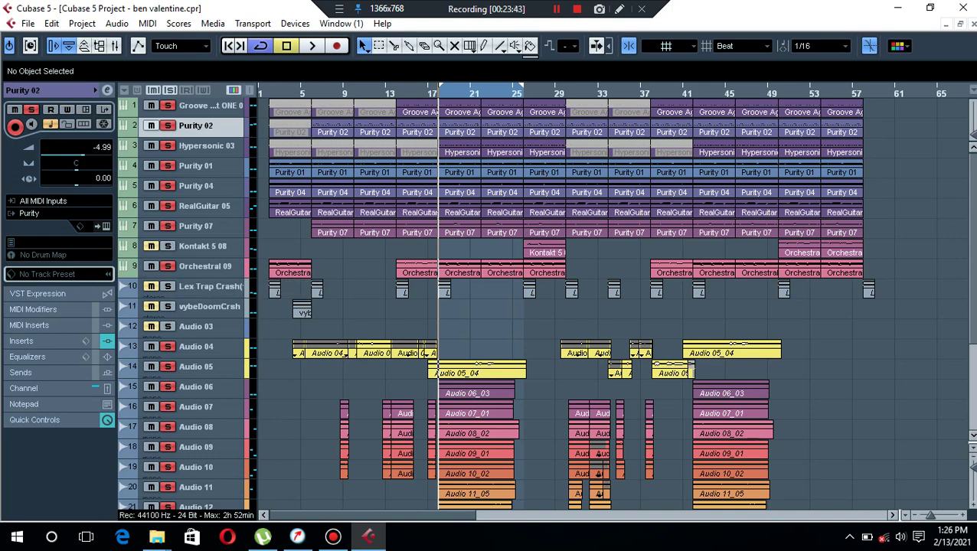
left_click(222, 266)
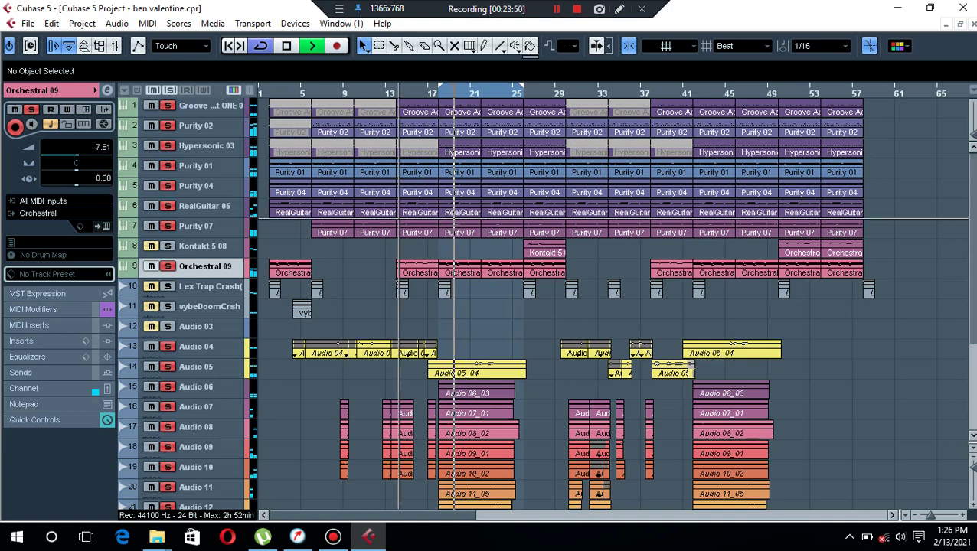
right_click(465, 234)
left_click(467, 250)
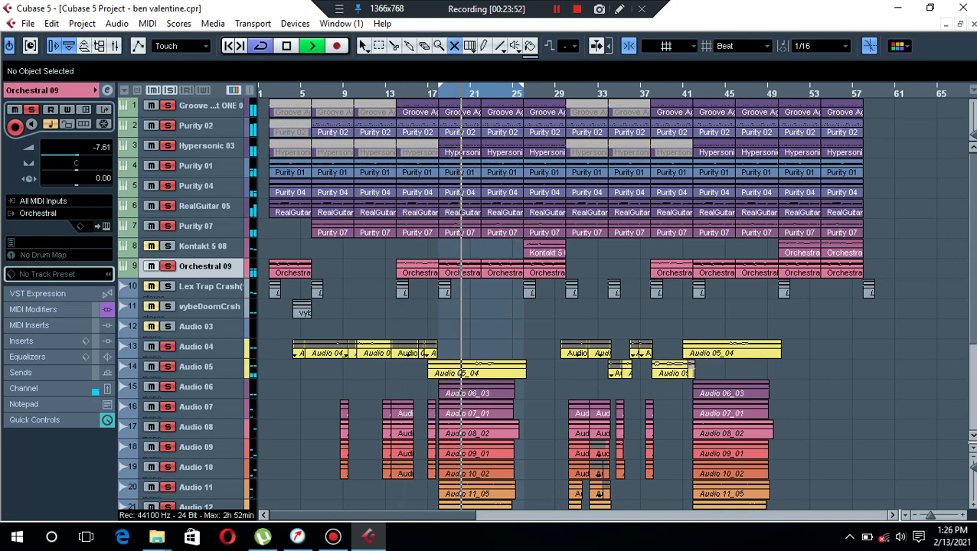
left_click_drag(510, 107, 510, 107)
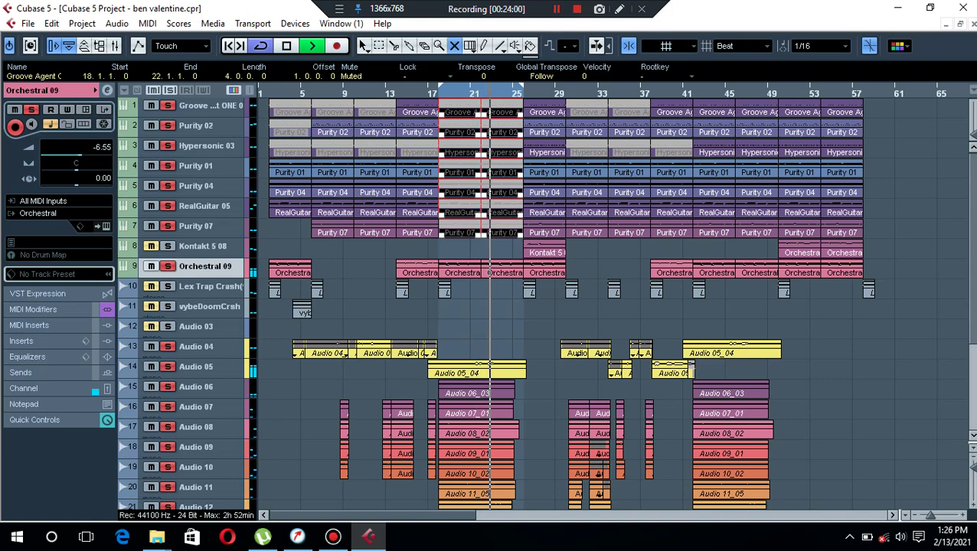
Unmute the parts on the first seven tracks from bar 18 to 26 and turn looping off.
key("ctrl+z")
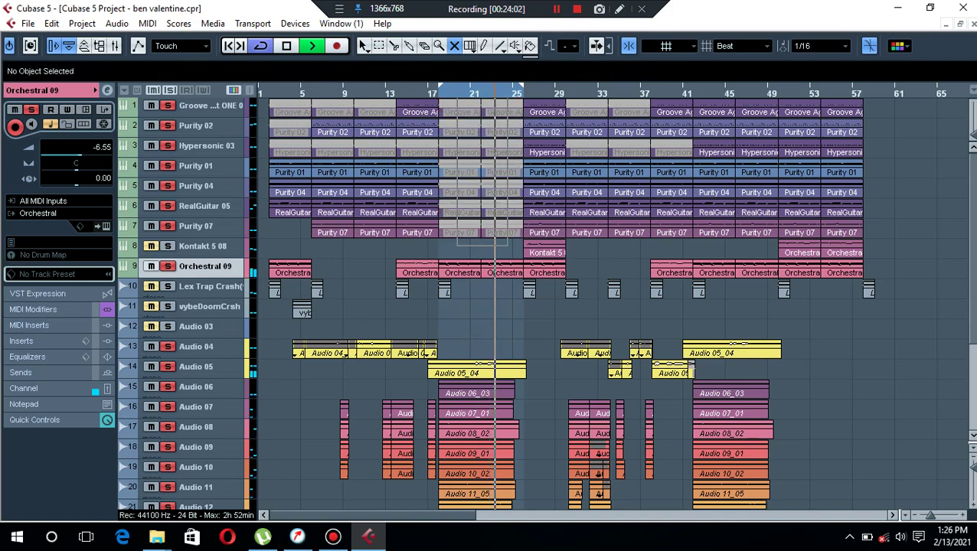
key("1")
key("Escape")
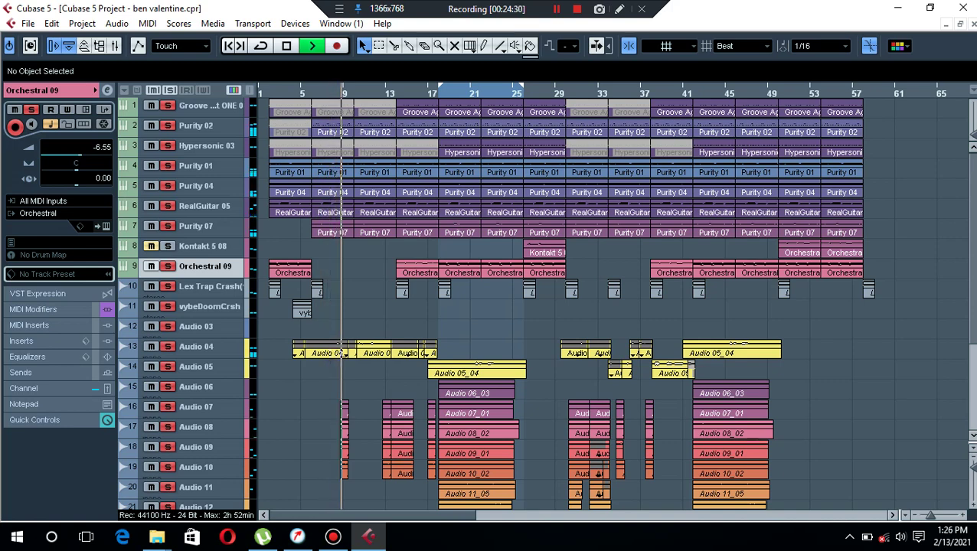
Solo Kontakt 5 08, set its level to -8.31 and pan it to L55 while auditioning the song.
key("space")
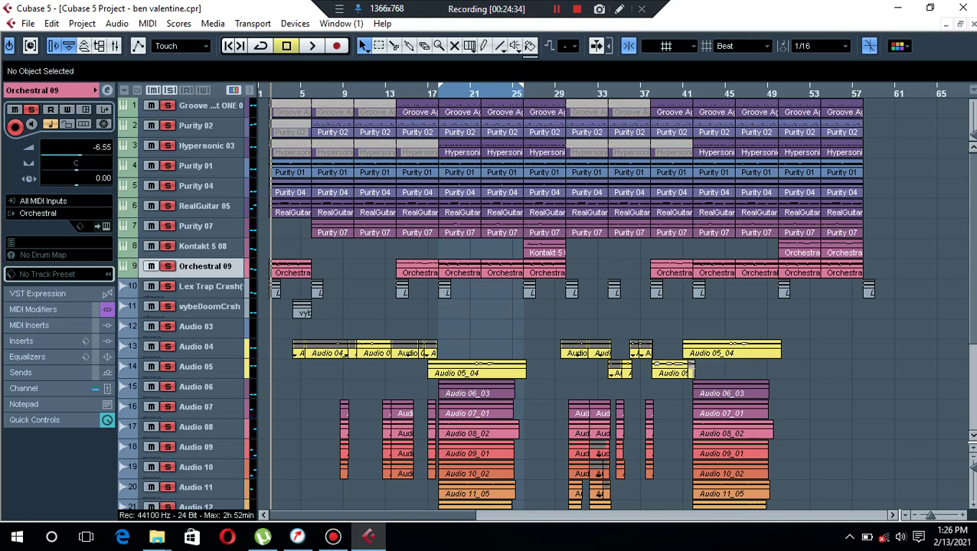
key("KP_2")
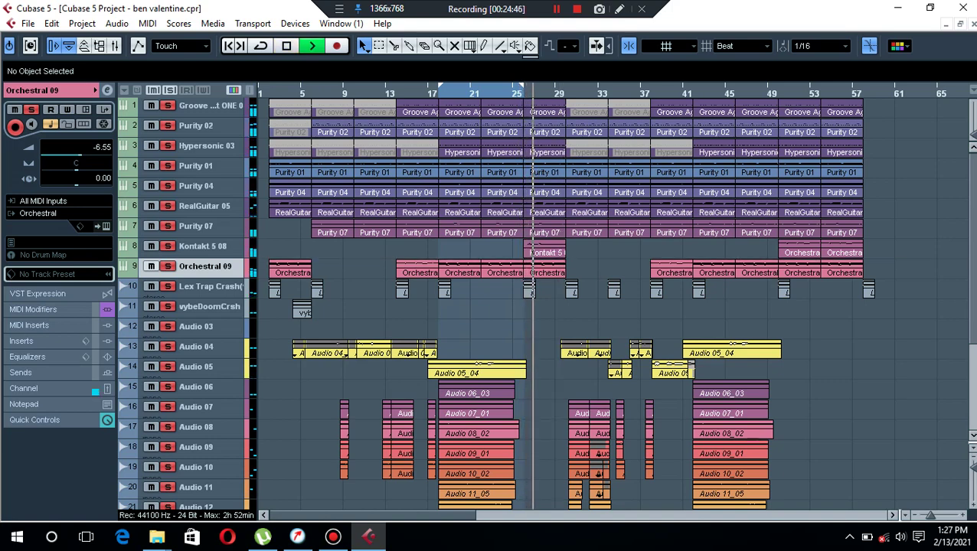
left_click(202, 246)
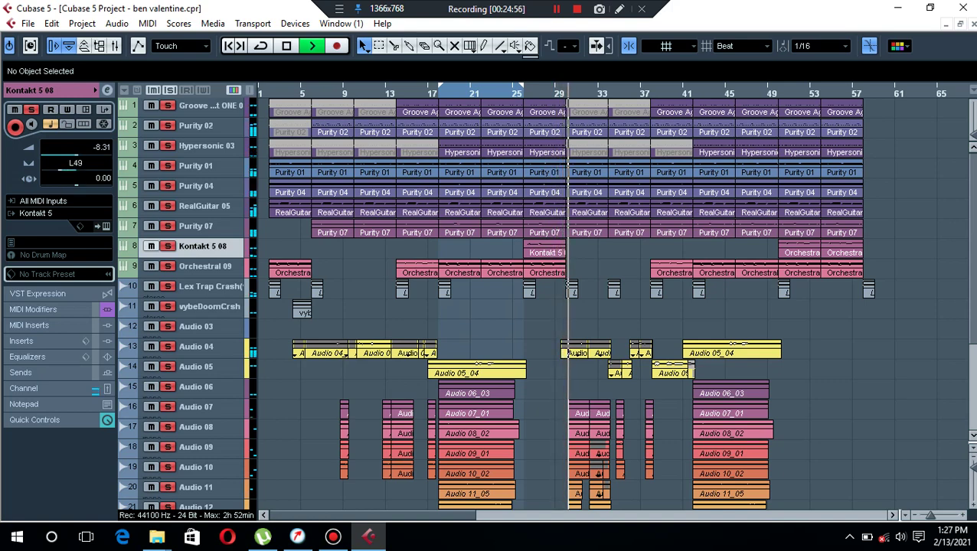
key("space")
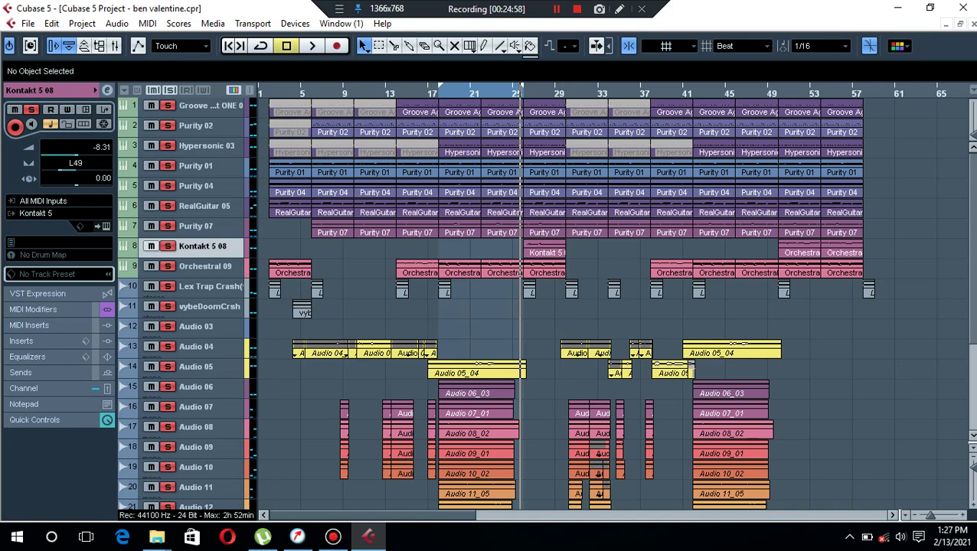
key("space")
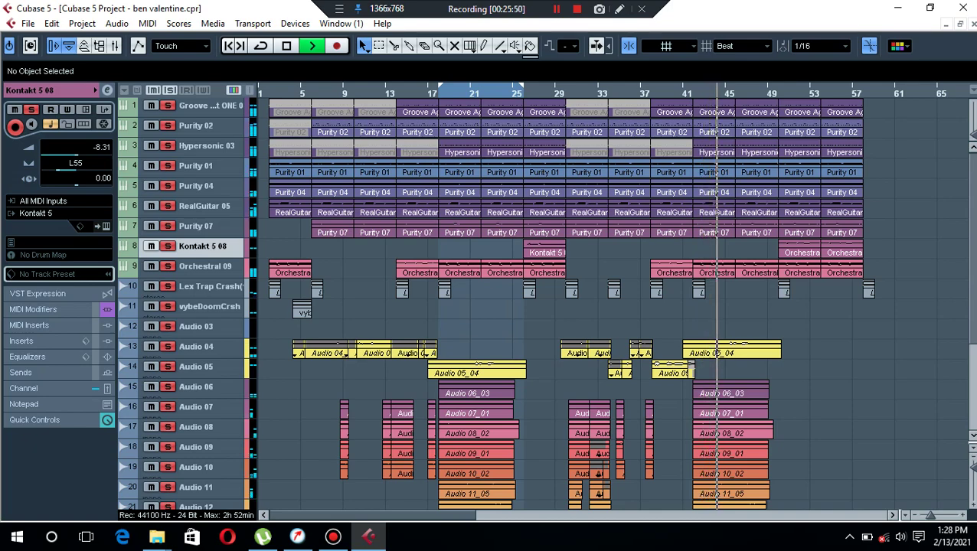
Set the Wet/dry level of RVerb Stereo on Group 1 to 12 during playback, and close its editor.
scroll(612, 298, "down", 5)
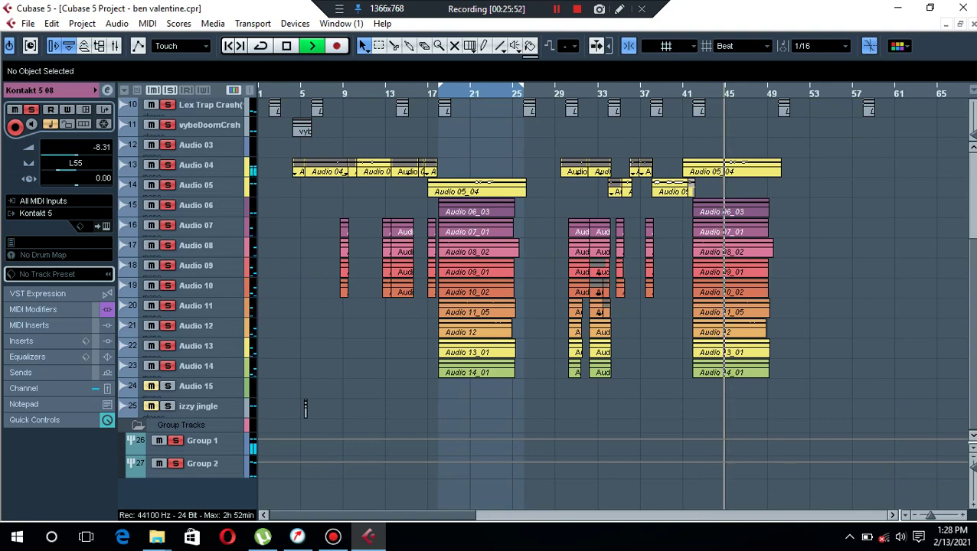
left_click(202, 440)
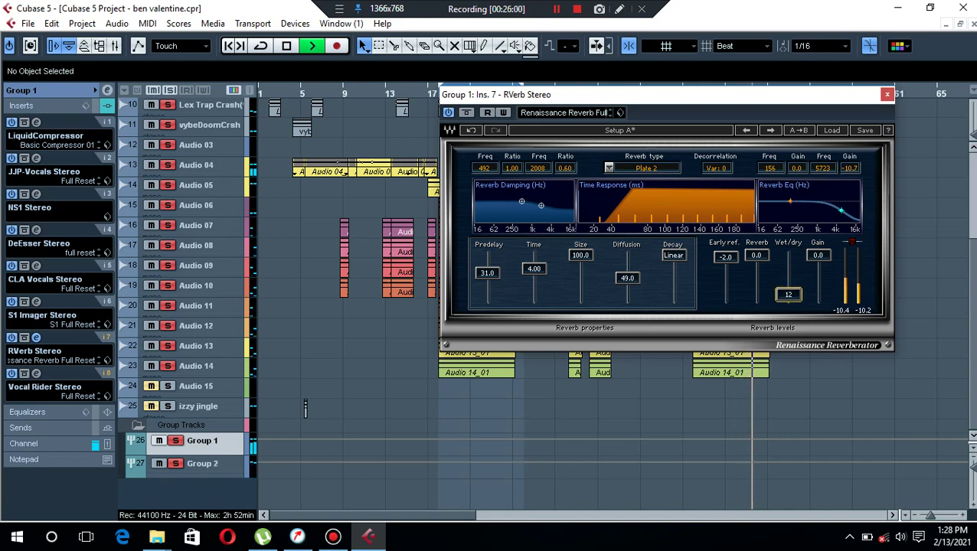
left_click(304, 408)
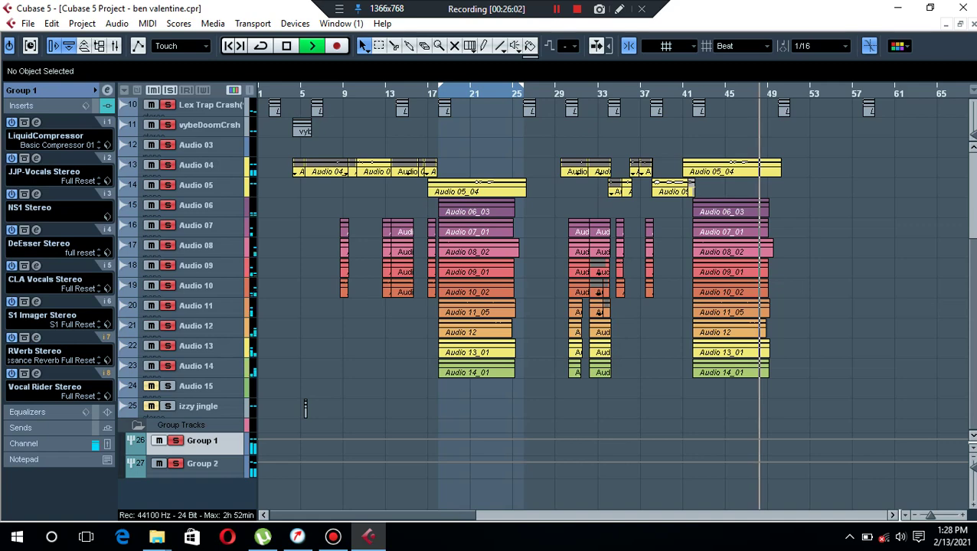
scroll(304, 408, "up", 3)
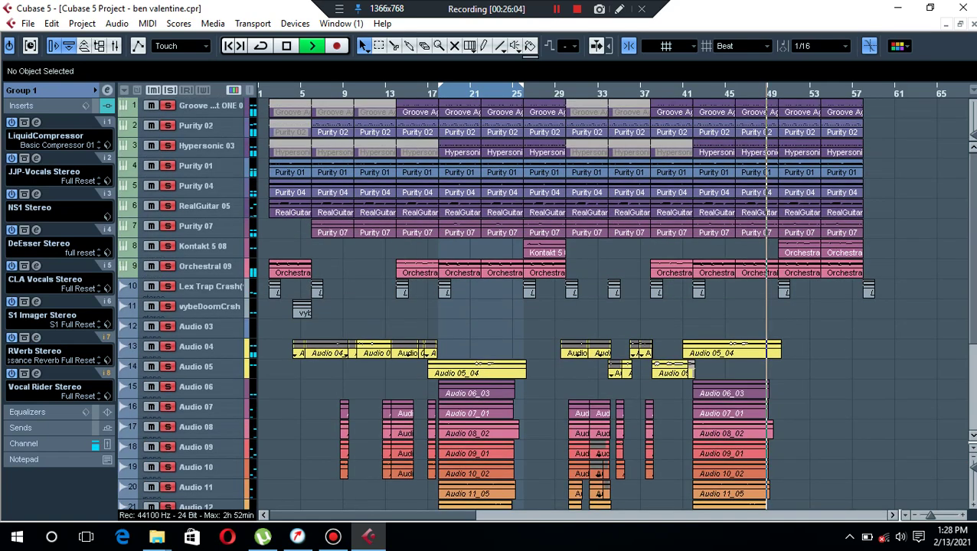
key("space")
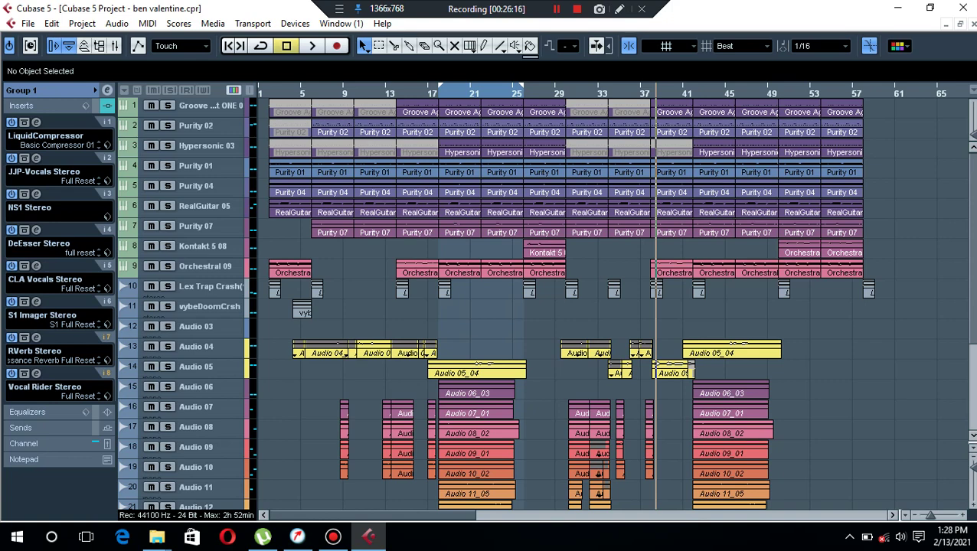
Place the playhead at bar 50, solo Kontakt 5 08 and check its Sensual Sax instrument in the Kontakt editor.
left_click(779, 92)
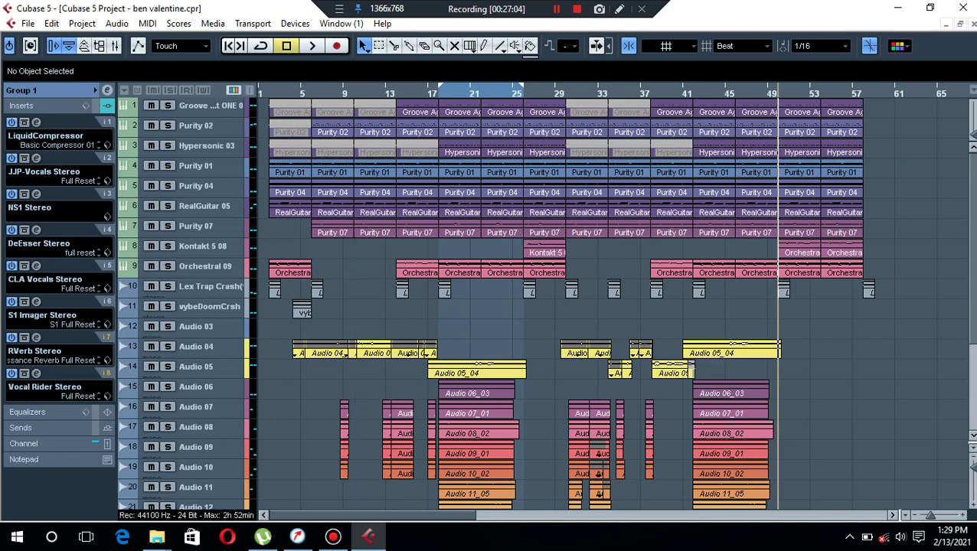
left_click(196, 165)
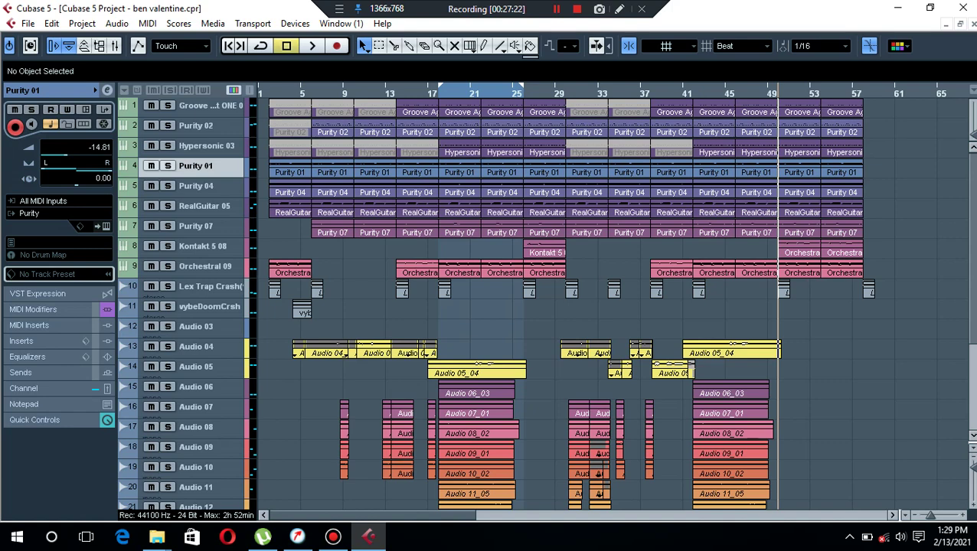
left_click(203, 245)
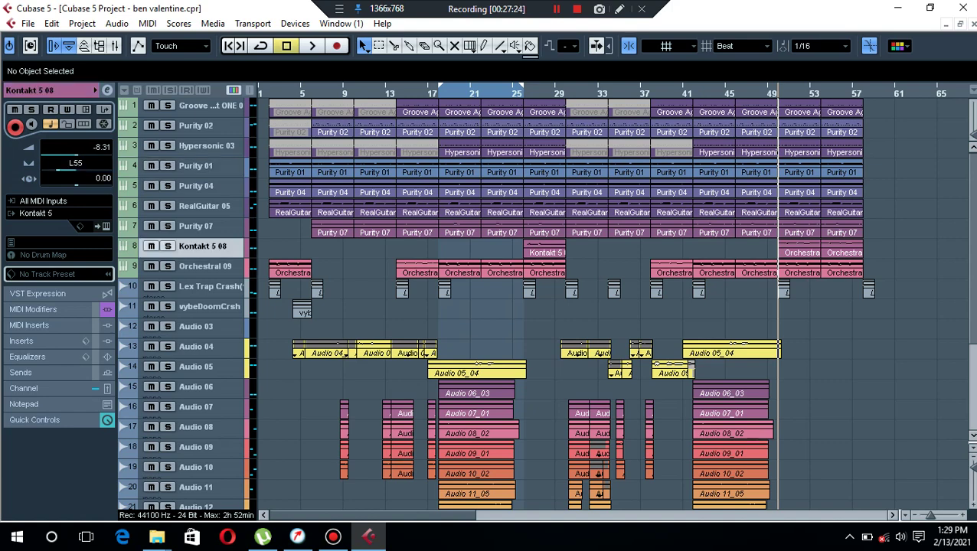
key("s")
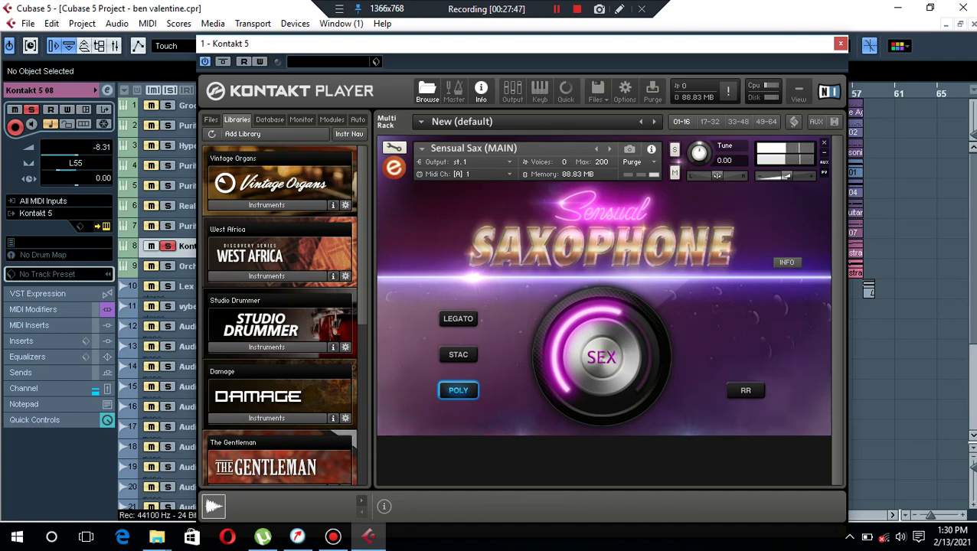
key("Escape")
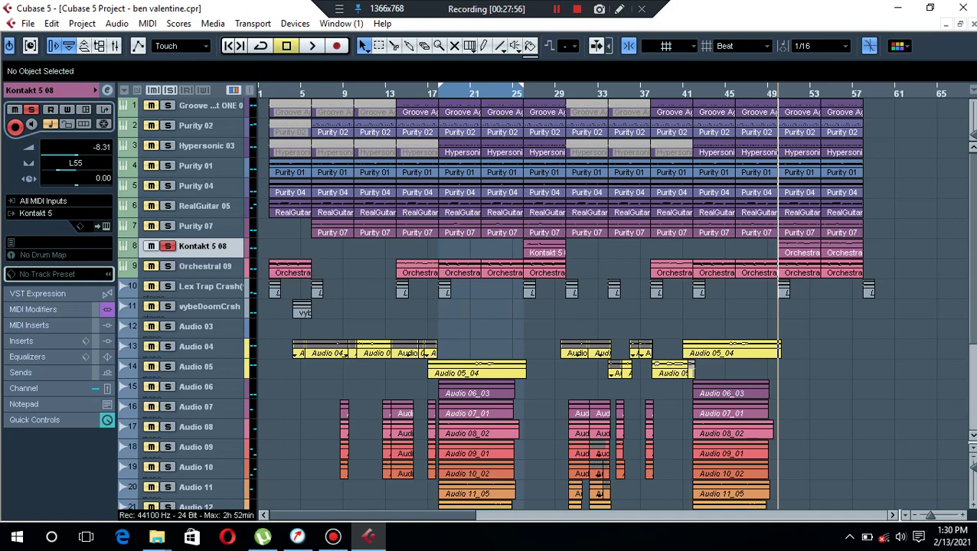
Unsolo Kontakt 5 08, audition the full mix from bar 50, and solo Purity 07.
left_click(168, 246)
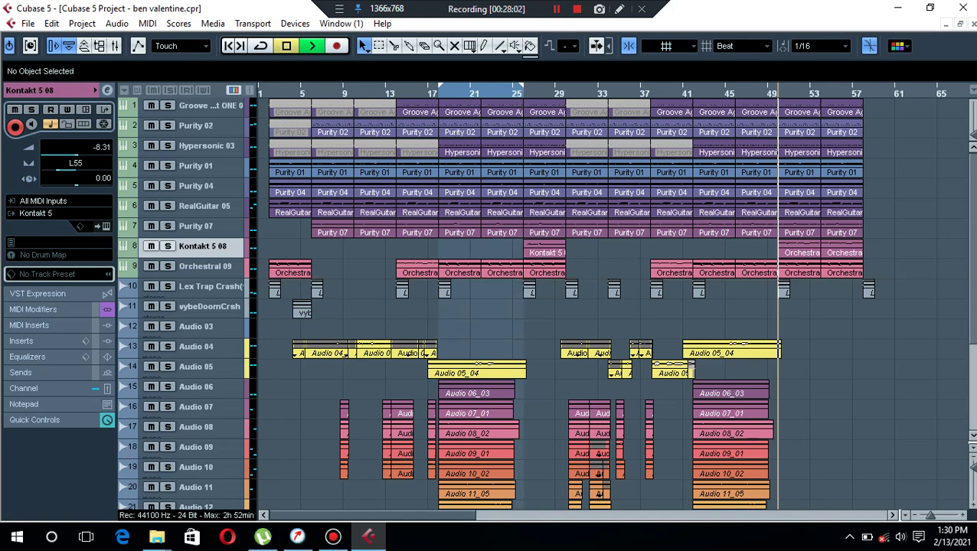
key("space")
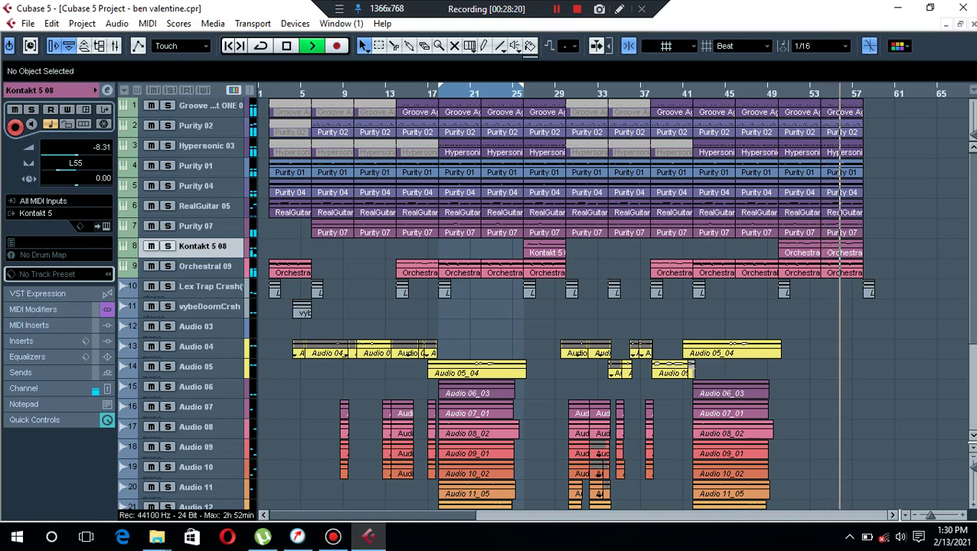
key("space")
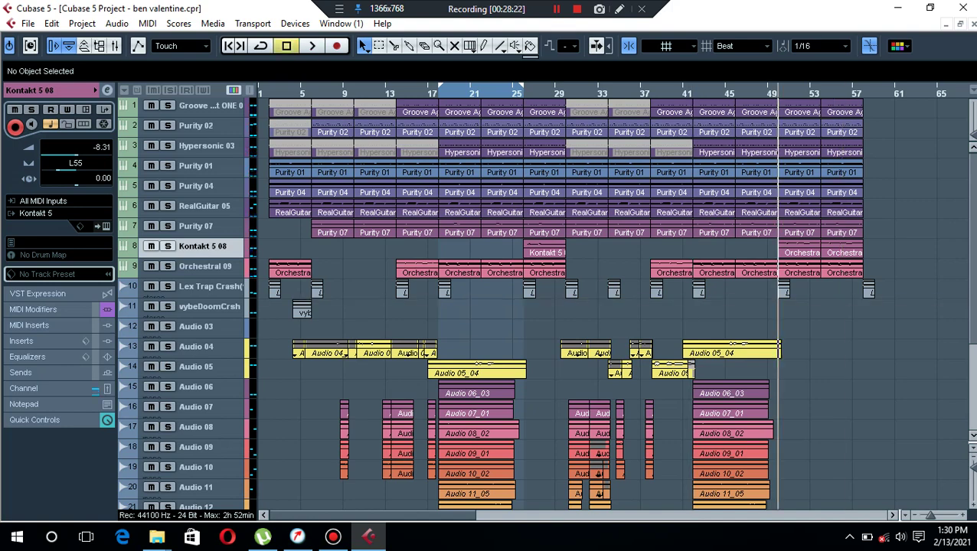
left_click(168, 226)
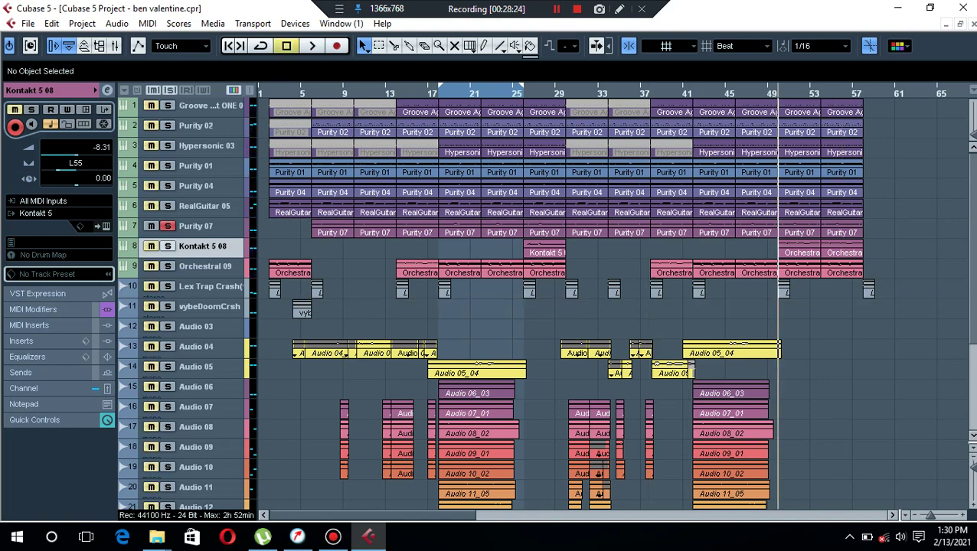
Audition the soloed Purity 07 track from bar 50, then unsolo it.
key("space")
left_click(173, 230)
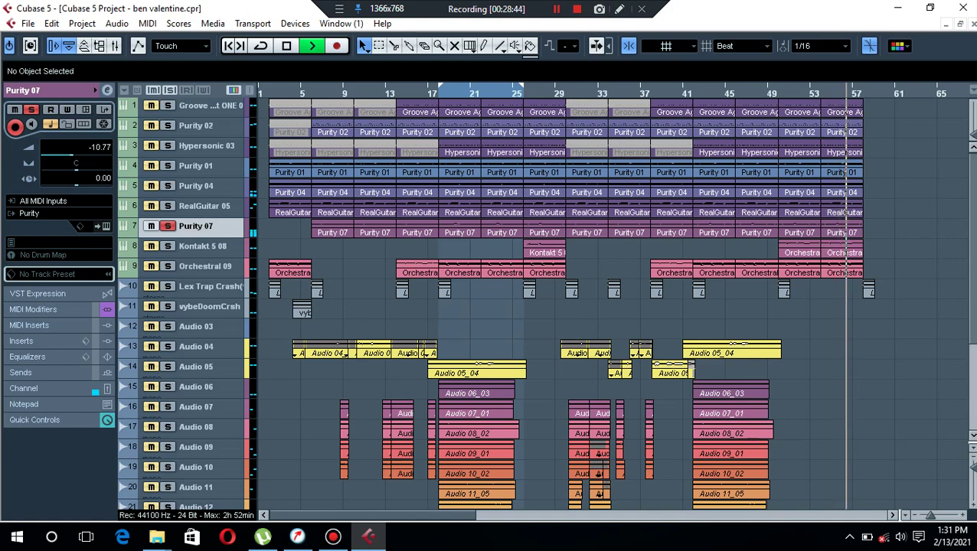
key("space")
left_click(167, 226)
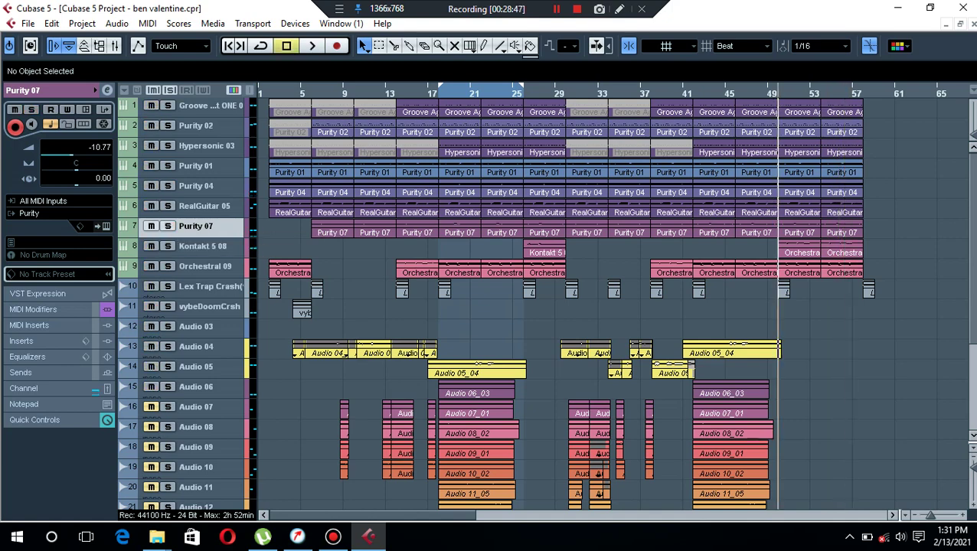
Solo RealGuitar 05, select its track, audition it from bar 50 and unsolo it.
left_click(167, 206)
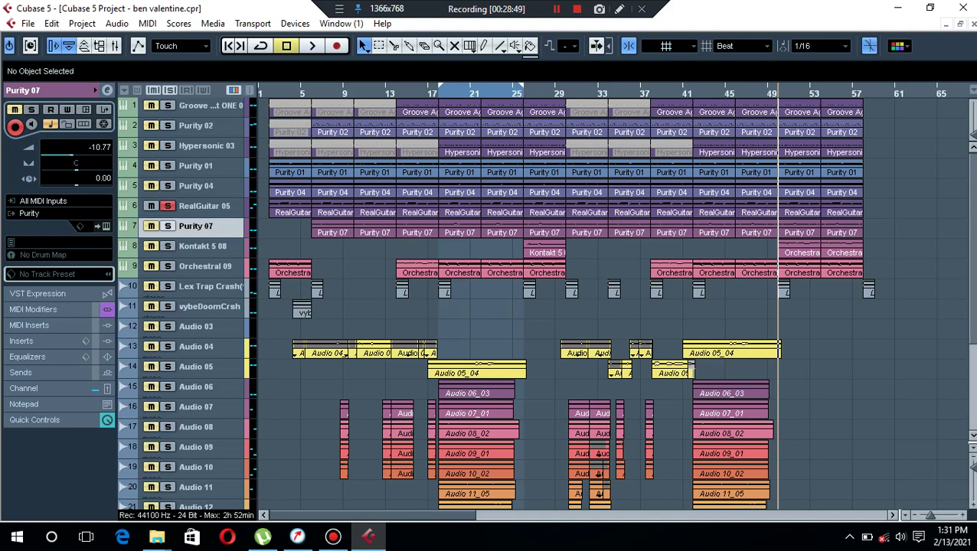
key("Up")
key("space")
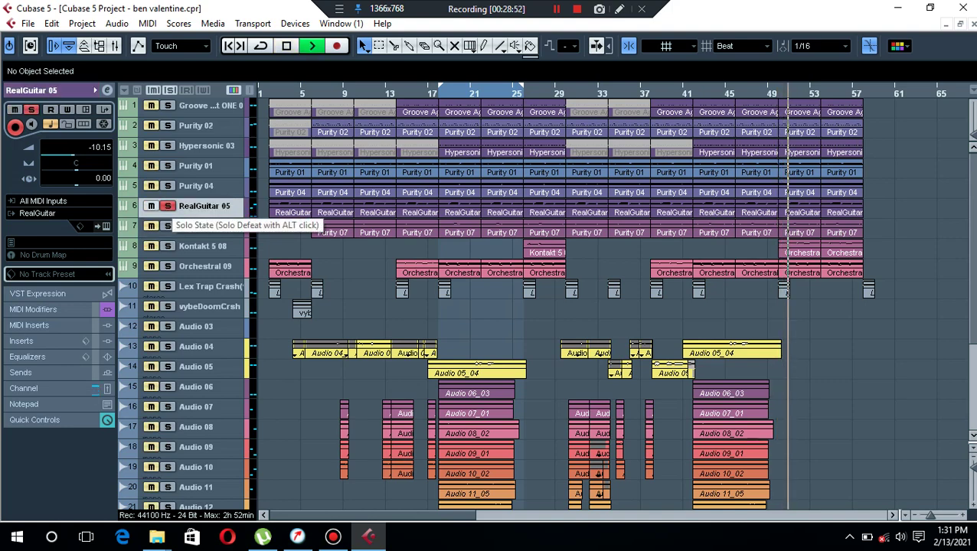
key("space")
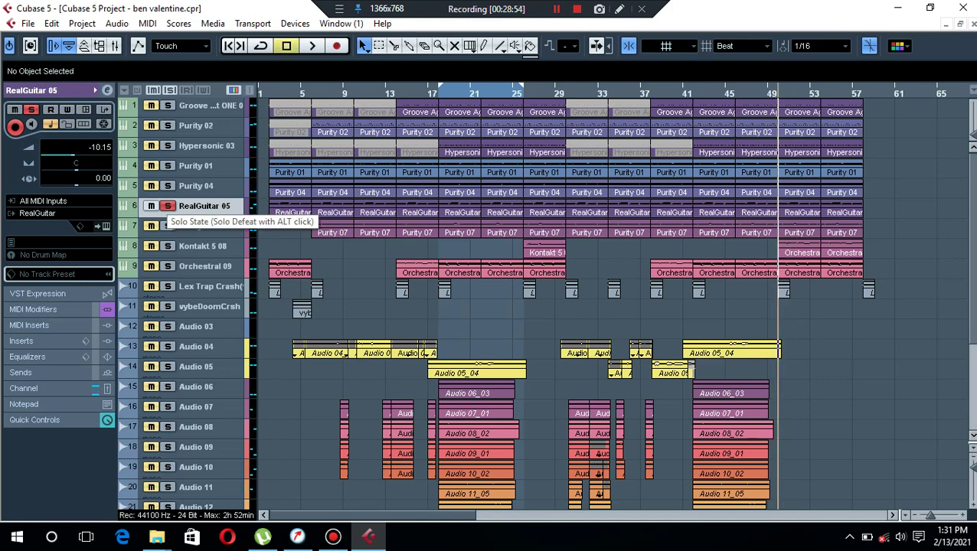
left_click(168, 206)
Solo Purity 04, play it briefly from bar 50 and unsolo it.
left_click(167, 185)
key("space")
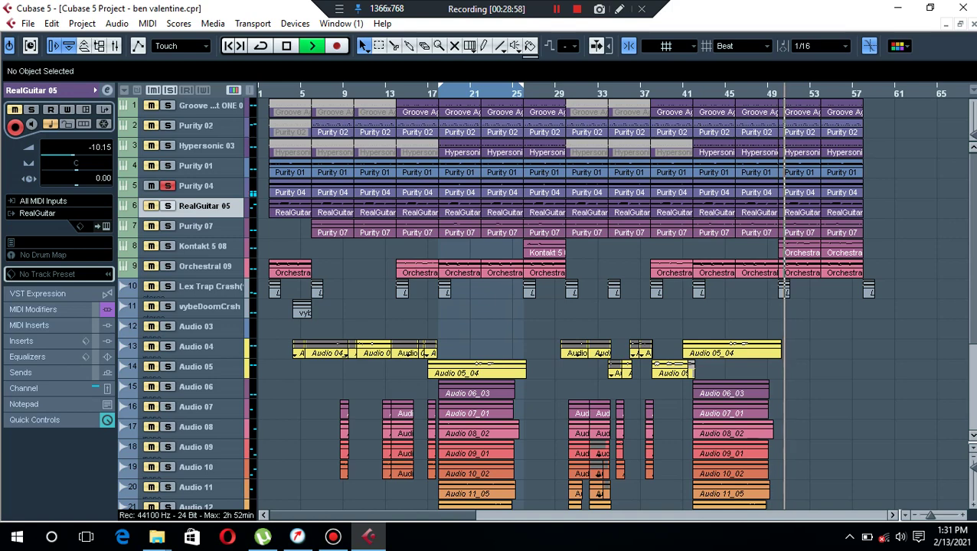
key("space")
left_click(167, 185)
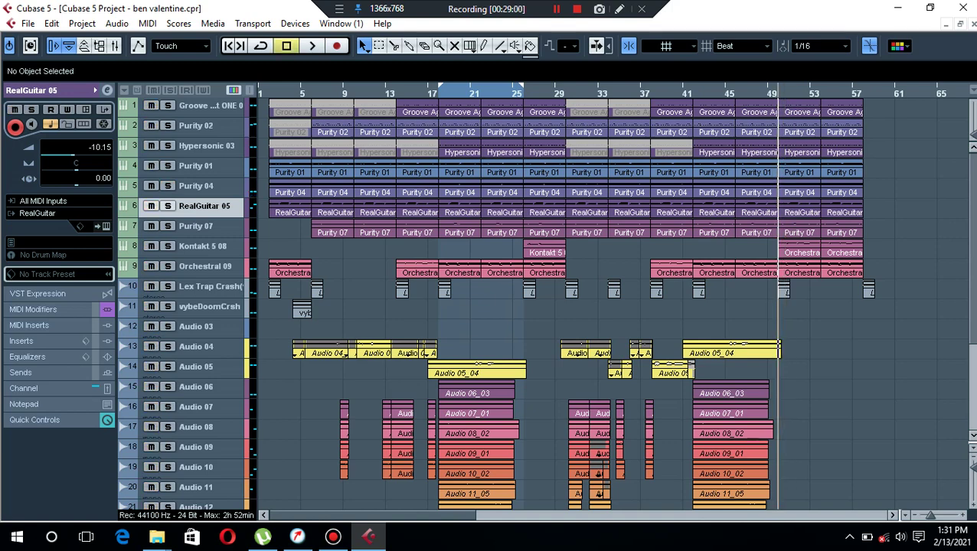
Solo Purity 01, audition it from bar 50, check its channel settings and unsolo it.
left_click(167, 165)
key("space")
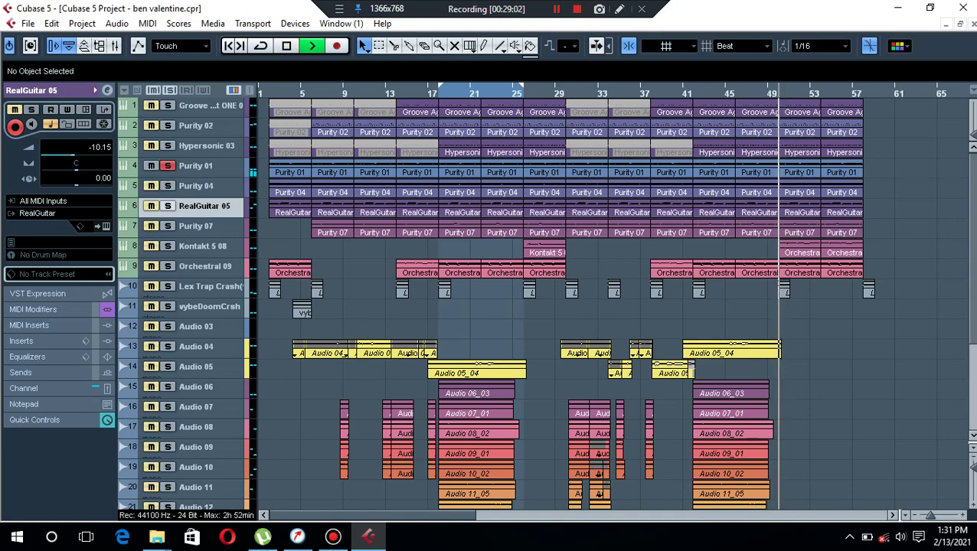
left_click(214, 165)
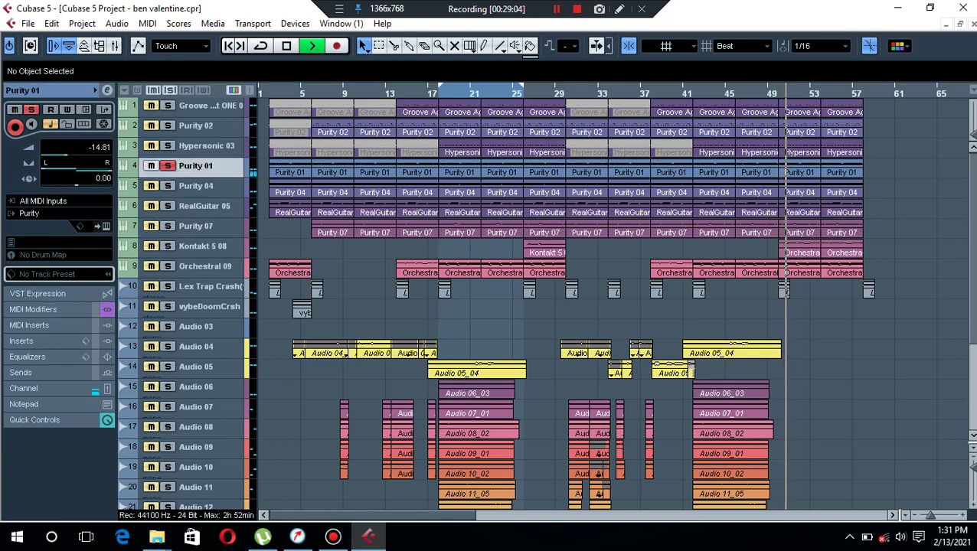
key("space")
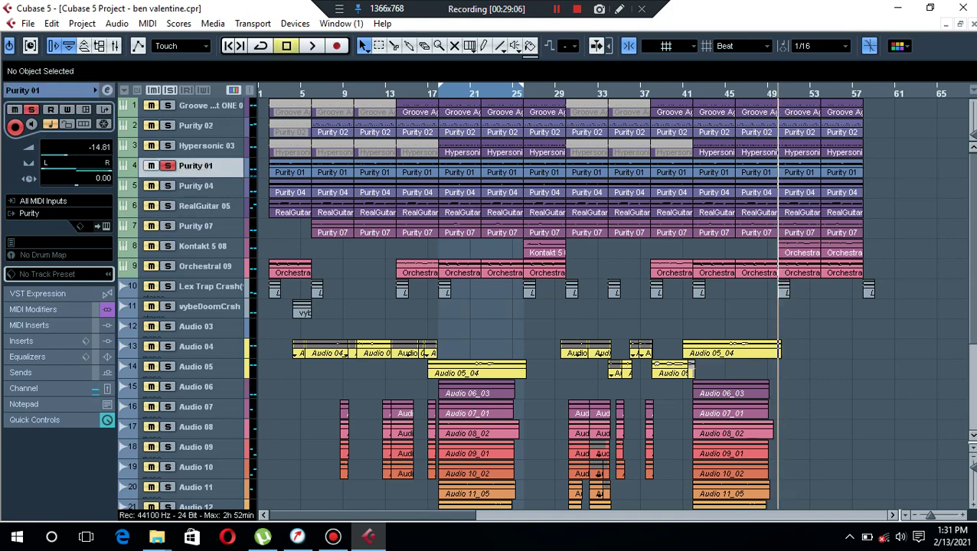
left_click(106, 89)
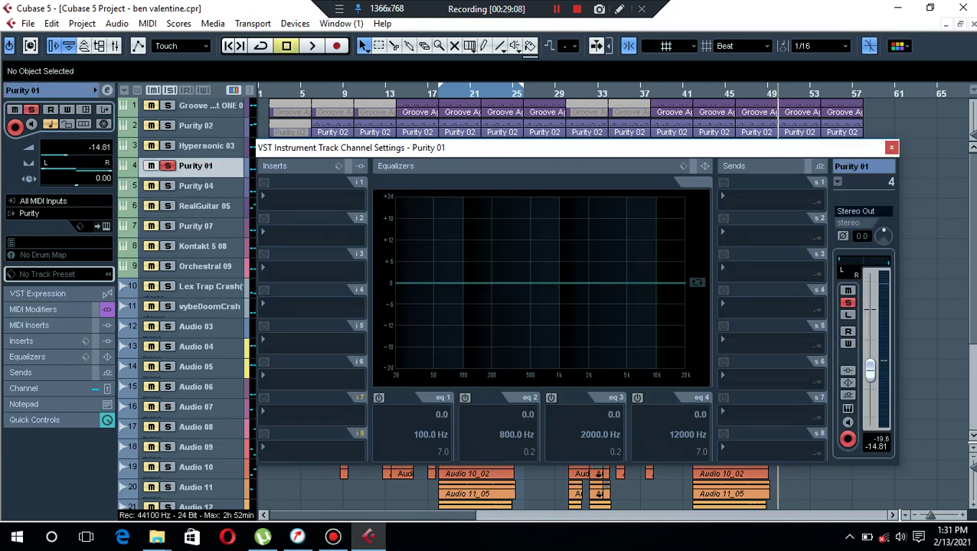
key("Escape")
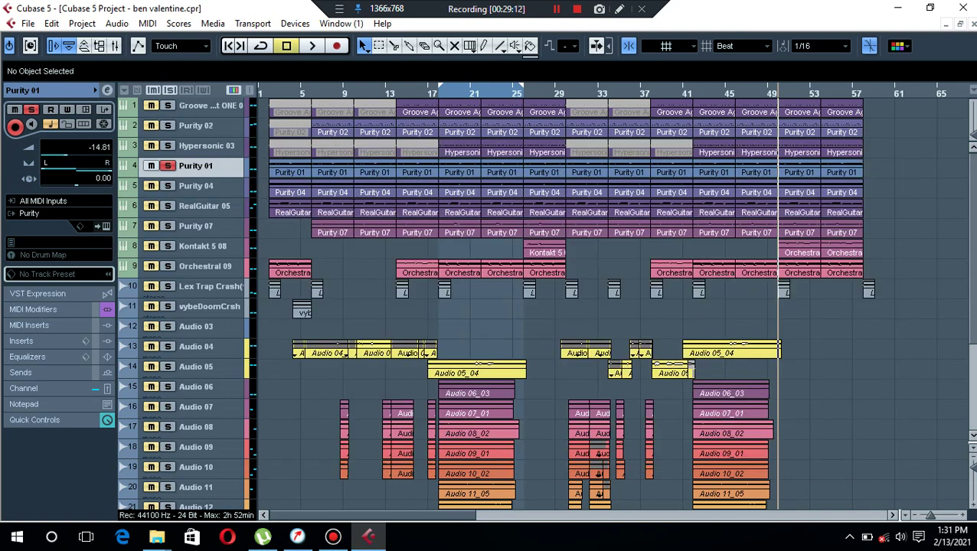
key("space")
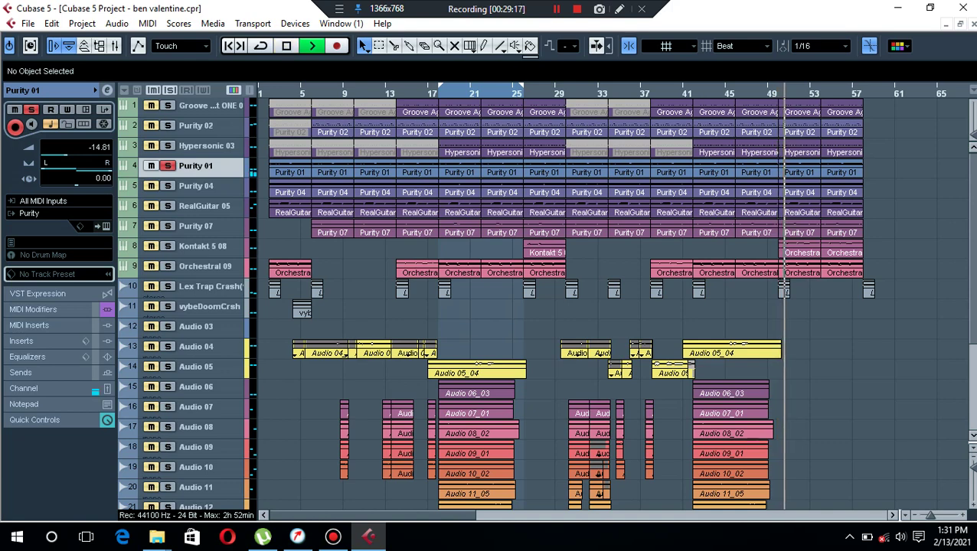
key("space")
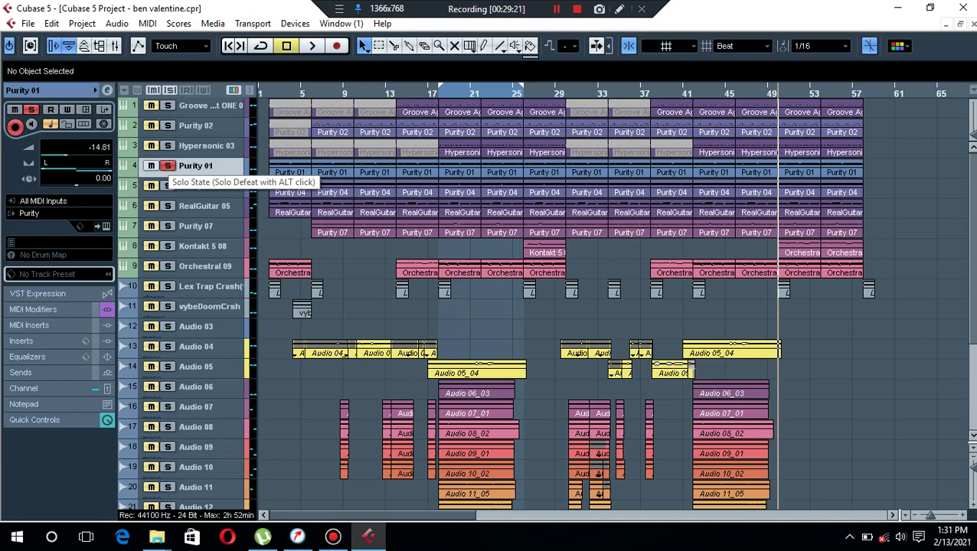
left_click(167, 165)
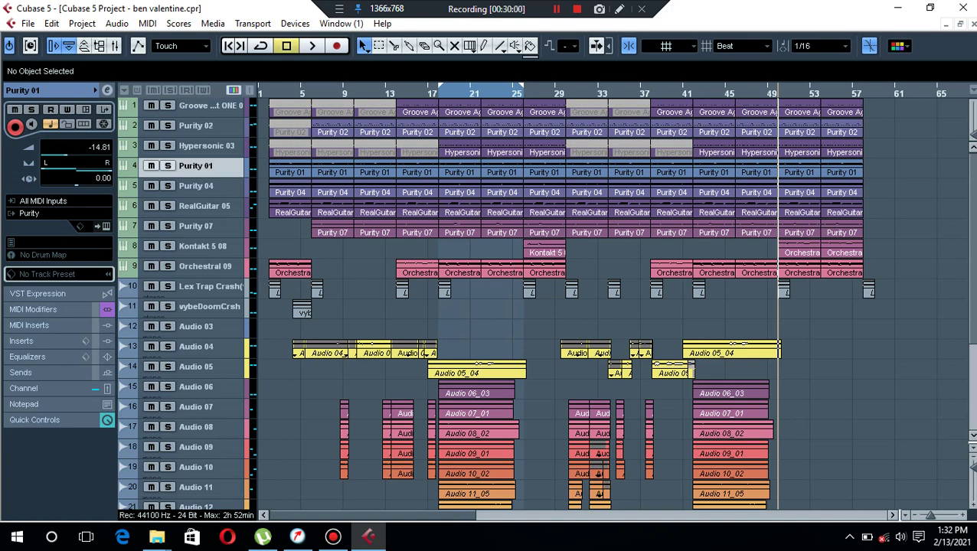
Review the Groove Agent ONE 06, Purity 02 and Hypersonic 03 tracks and the Audio 04_04 clip at bar 10.
left_click(201, 105)
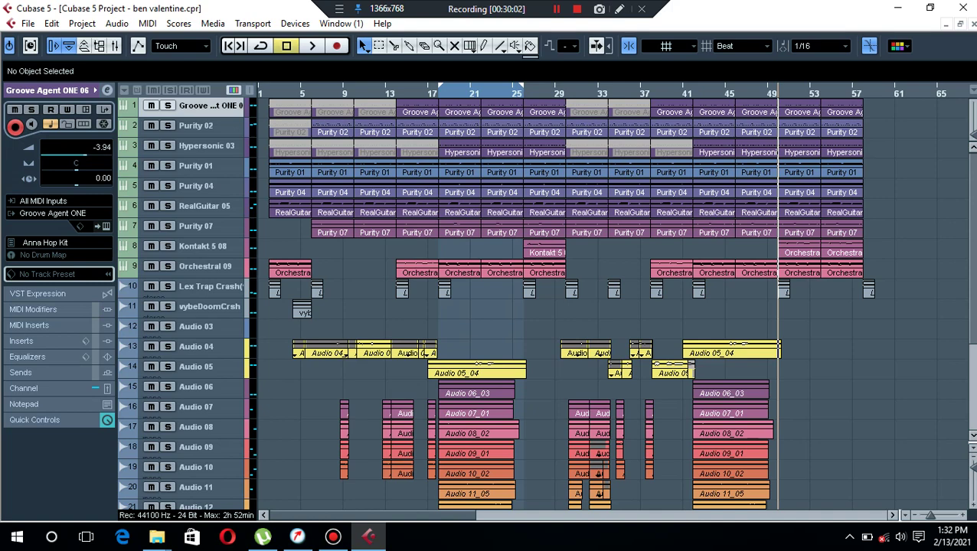
left_click(200, 125)
left_click(201, 146)
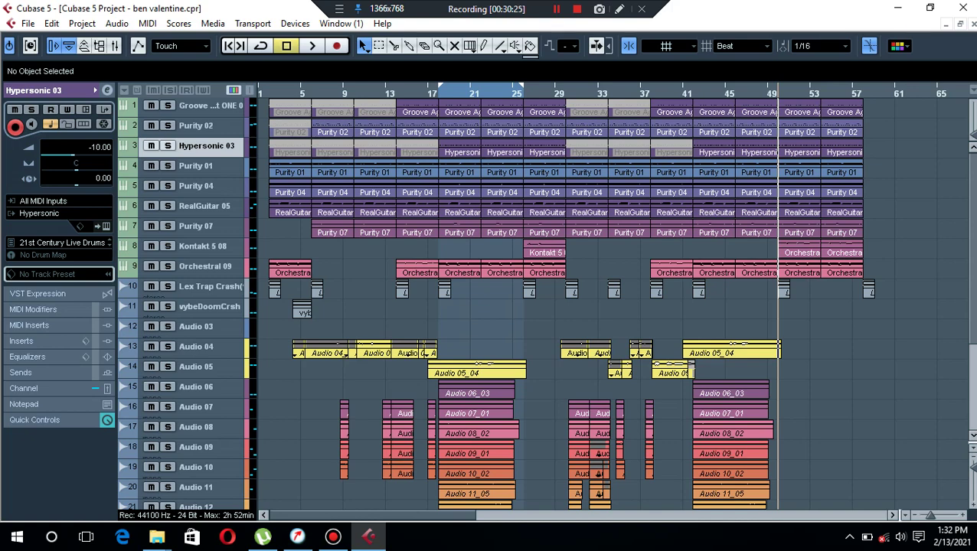
left_click(359, 354)
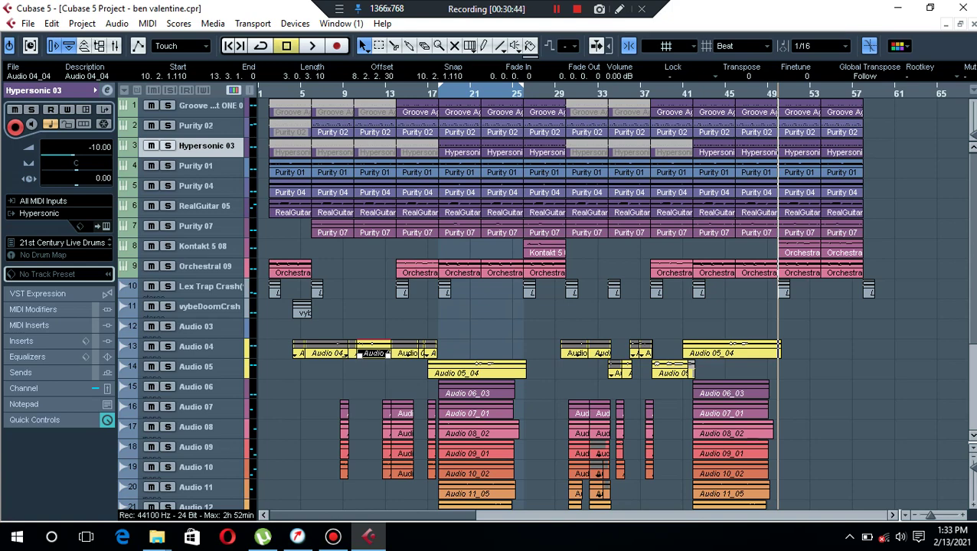
key("Escape")
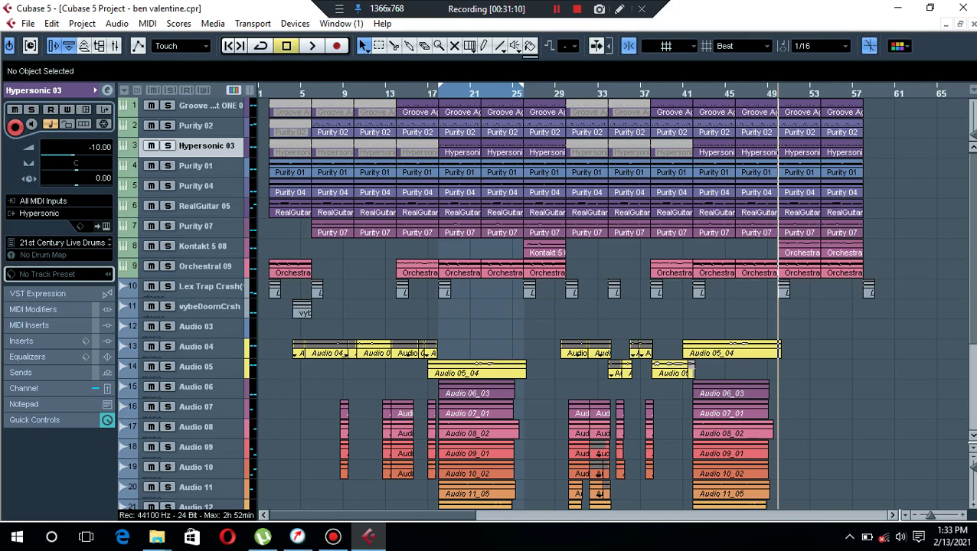
Select all events and set the locators around the whole song, undoing the accidental joining of the Lex Trap Crash events.
key("ctrl+a")
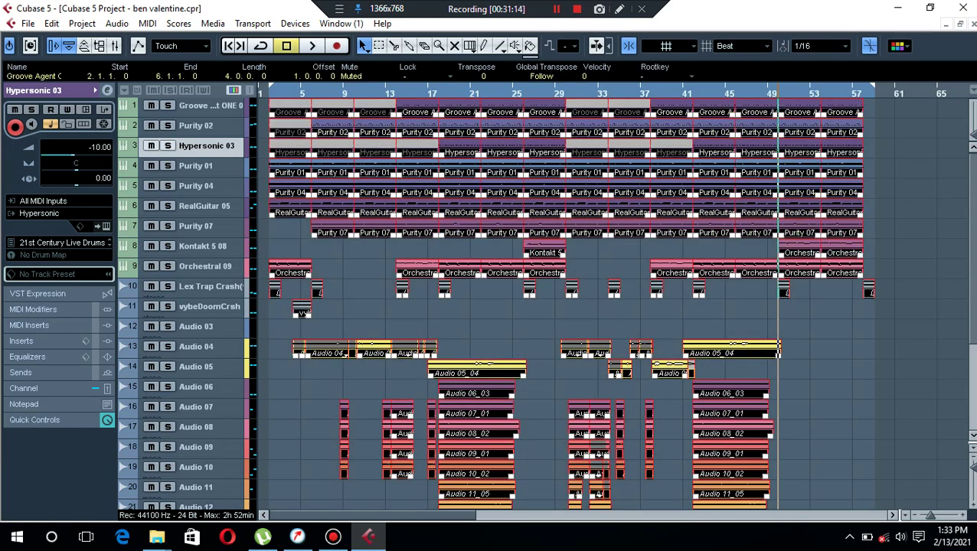
left_click(274, 289, "alt")
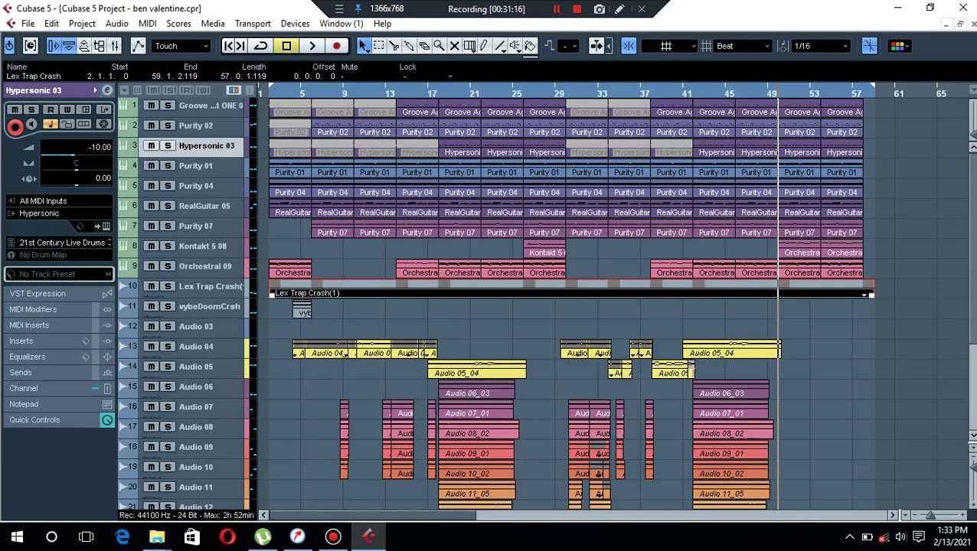
key("ctrl+z")
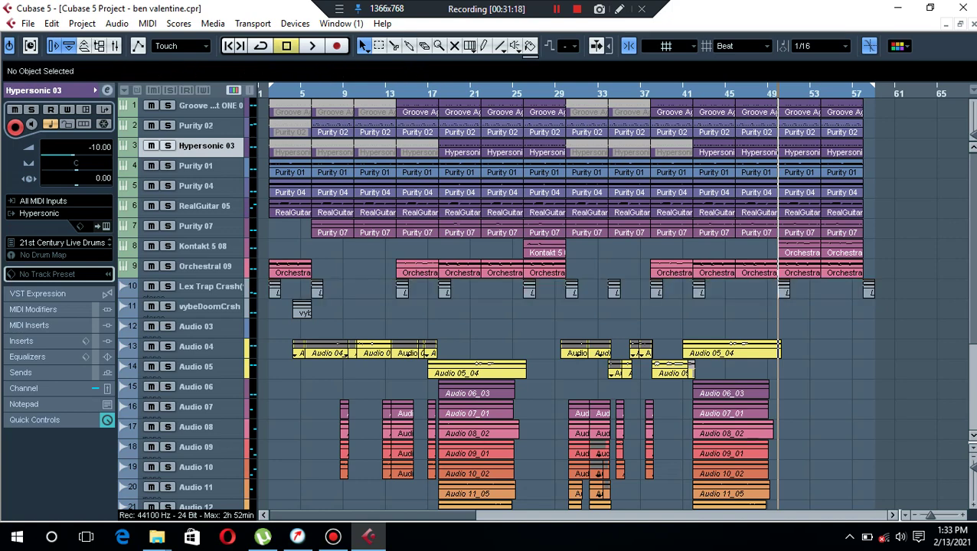